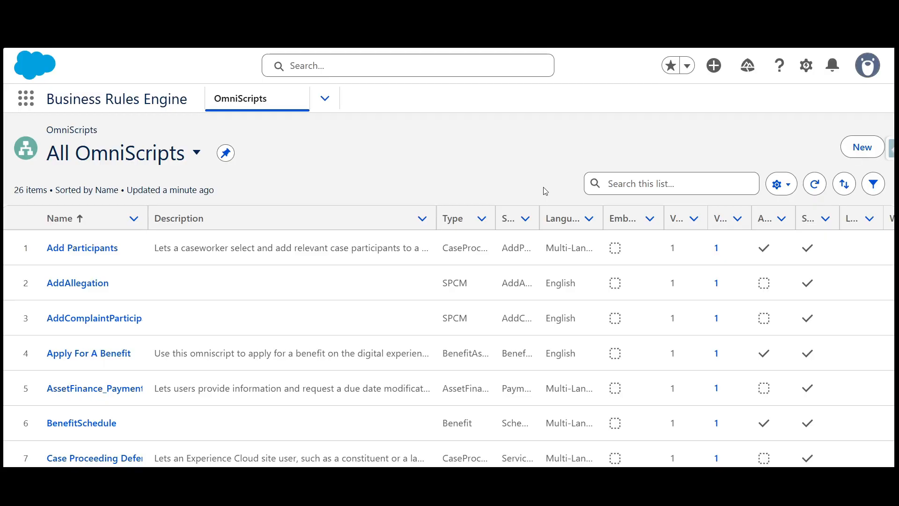
# Step: Switch to the Word document and read the comparison of the old Managed Package Designer and the new Standard Designer
pyautogui.click(484, 477)
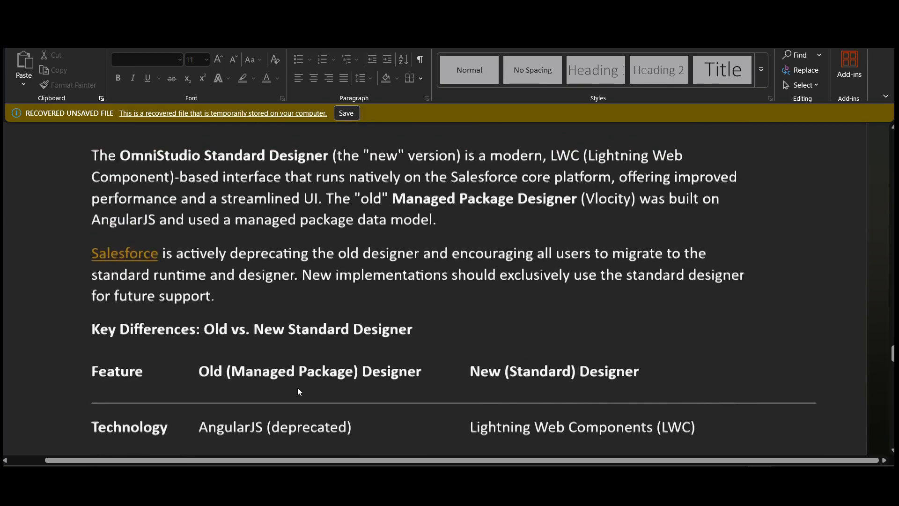
pyautogui.scroll(-5, 298, 388)
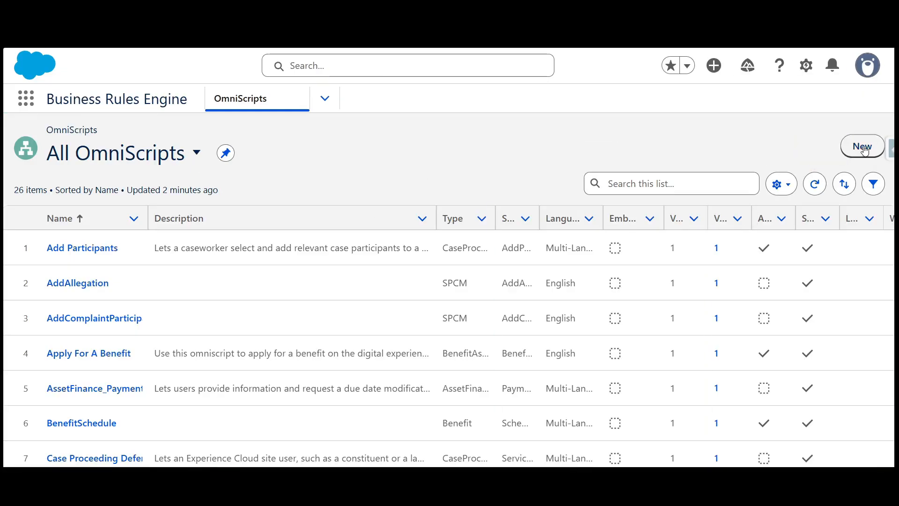
# Step: Start a new Omniscript from the OmniScripts list and name it "Create Case Omniscript"
pyautogui.click(867, 150)
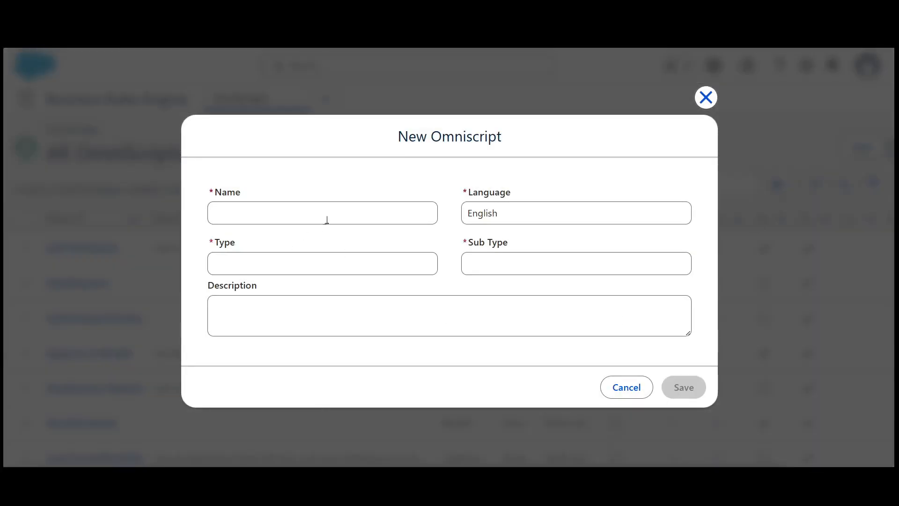
pyautogui.click(333, 212)
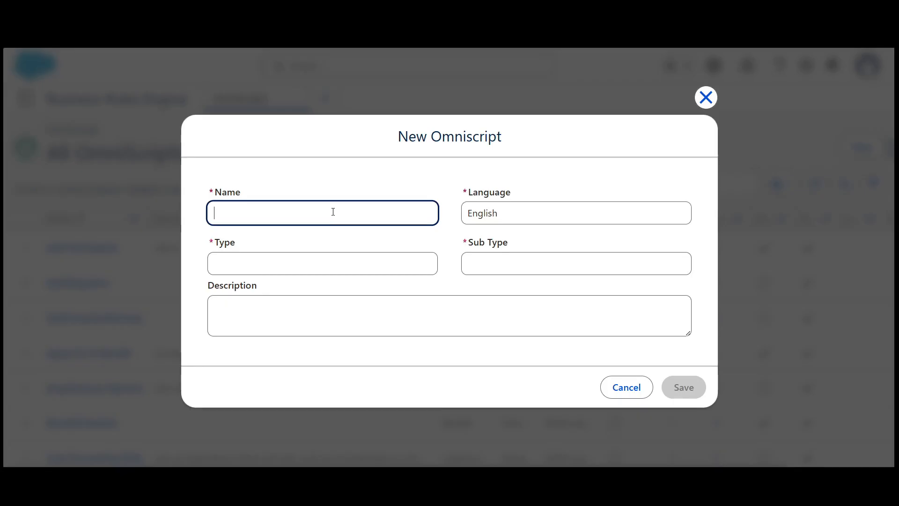
pyautogui.write('Creea')
pyautogui.press('BackSpace')
pyautogui.press('BackSpace')
pyautogui.write('ate Case')
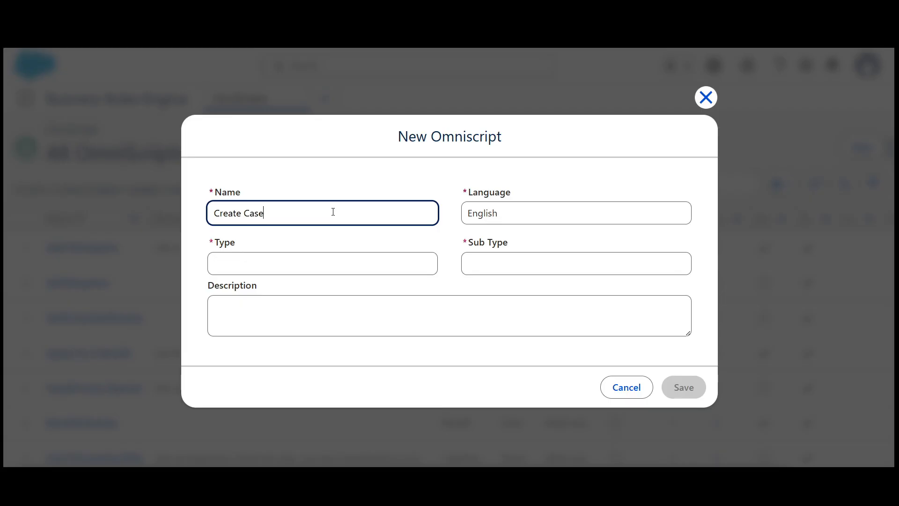
pyautogui.write(' Omniscript')
pyautogui.press('Tab')
pyautogui.press('Tab')
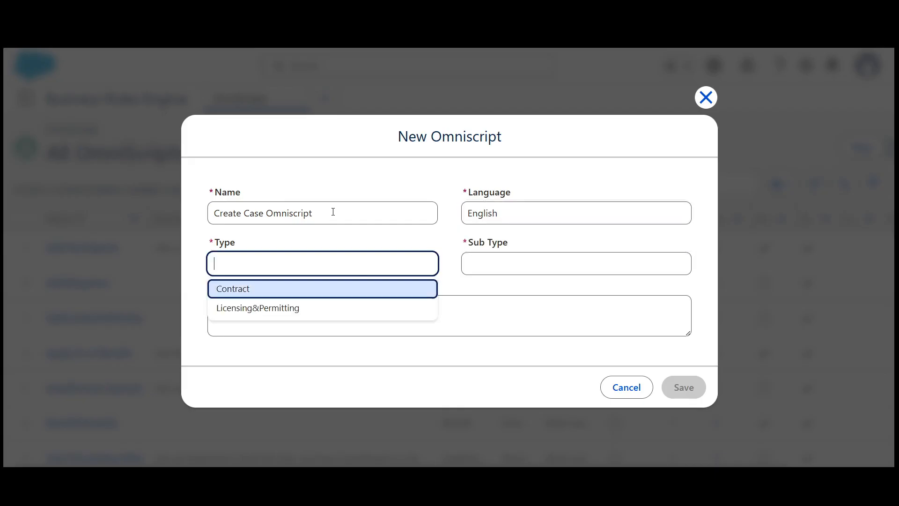
# Step: Set the new Omniscript's type to CreateCase and its sub type to Omniscript, and save it
pyautogui.write('Creat')
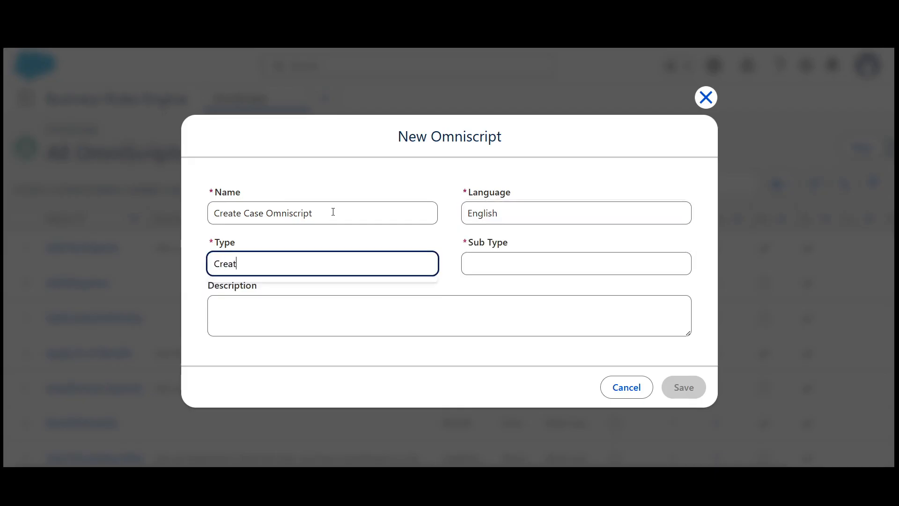
pyautogui.write('eCase')
pyautogui.press('Tab')
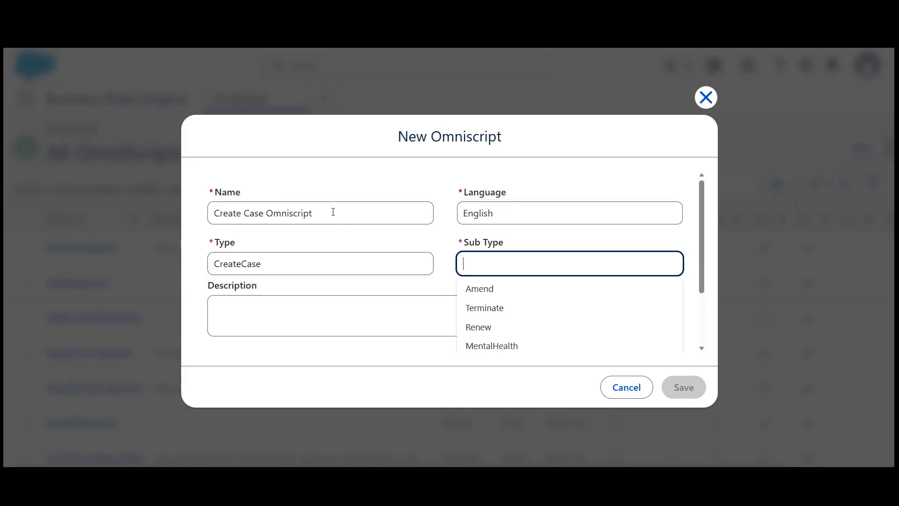
pyautogui.press('Down')
pyautogui.write('Omn')
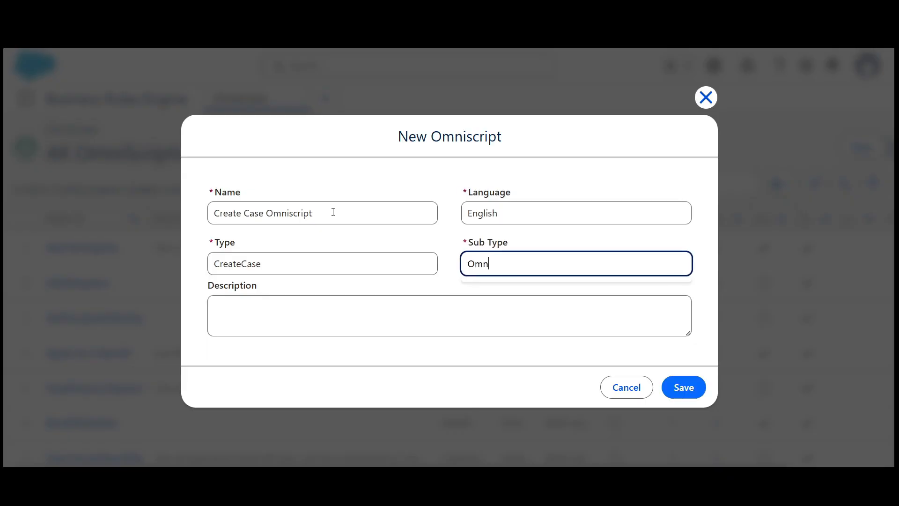
pyautogui.write('iscript')
pyautogui.click(395, 361)
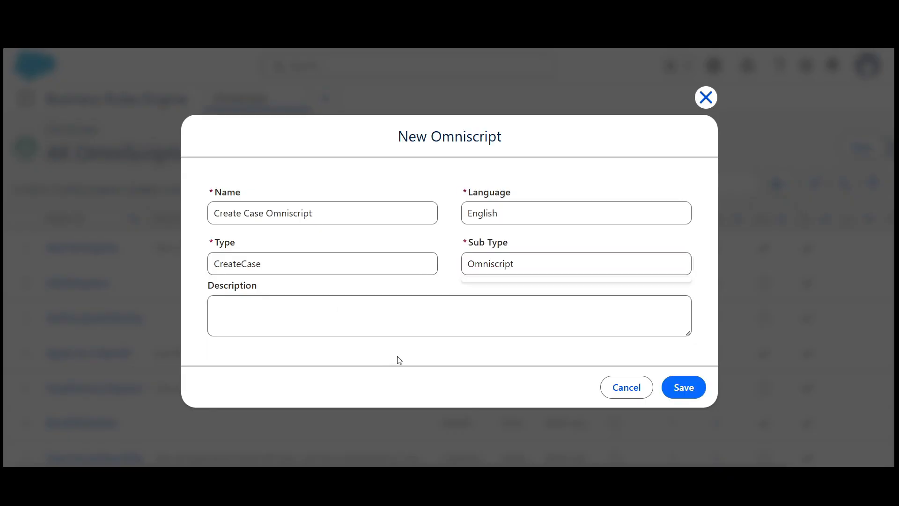
pyautogui.click(690, 389)
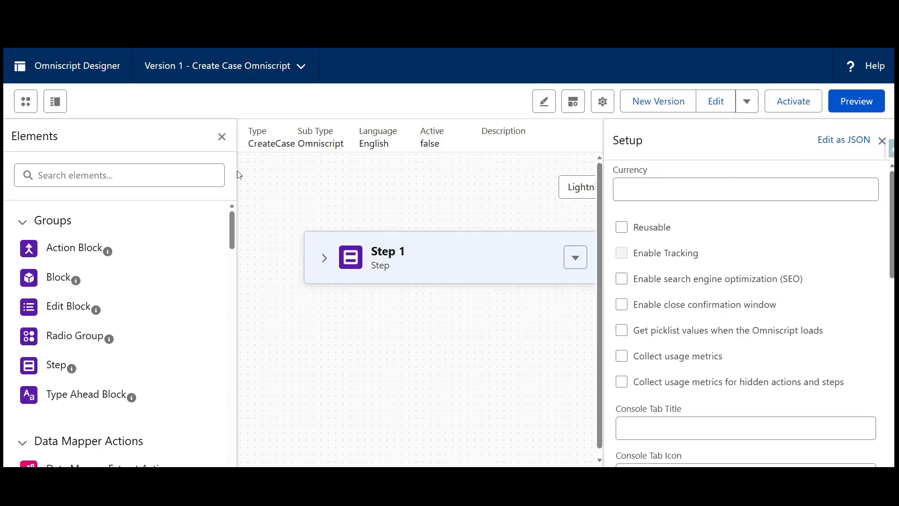
# Step: Examine the Omniscript's setup properties, including the cancel options and save options
pyautogui.scroll(-10, 678, 339)
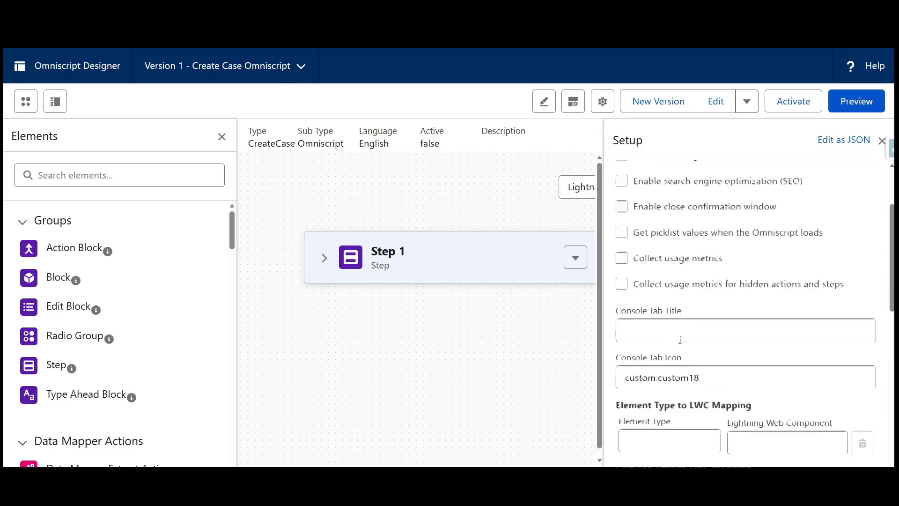
pyautogui.scroll(-2, 678, 360)
pyautogui.scroll(12, 646, 342)
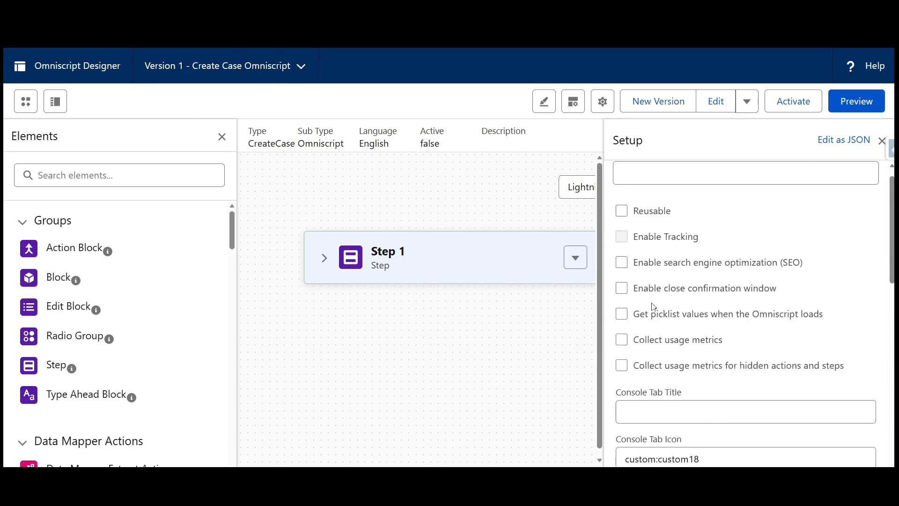
pyautogui.scroll(-1, 718, 359)
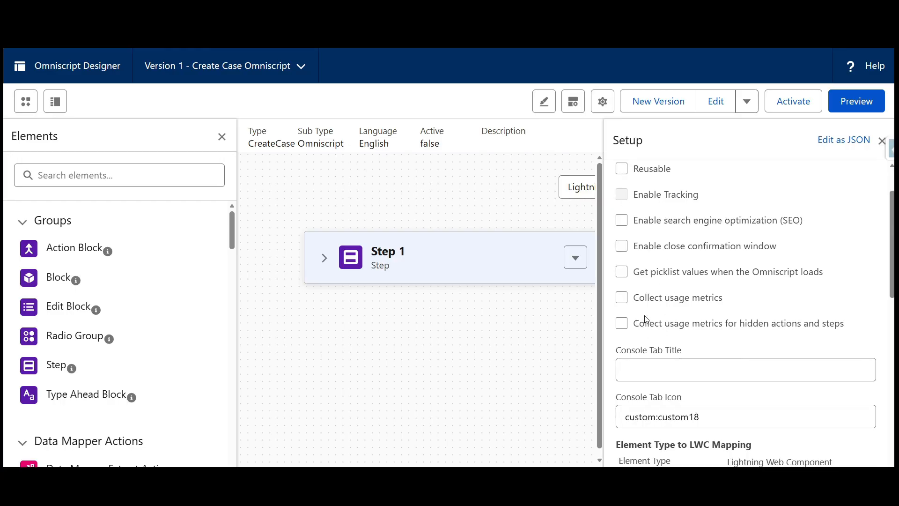
pyautogui.scroll(-8, 646, 319)
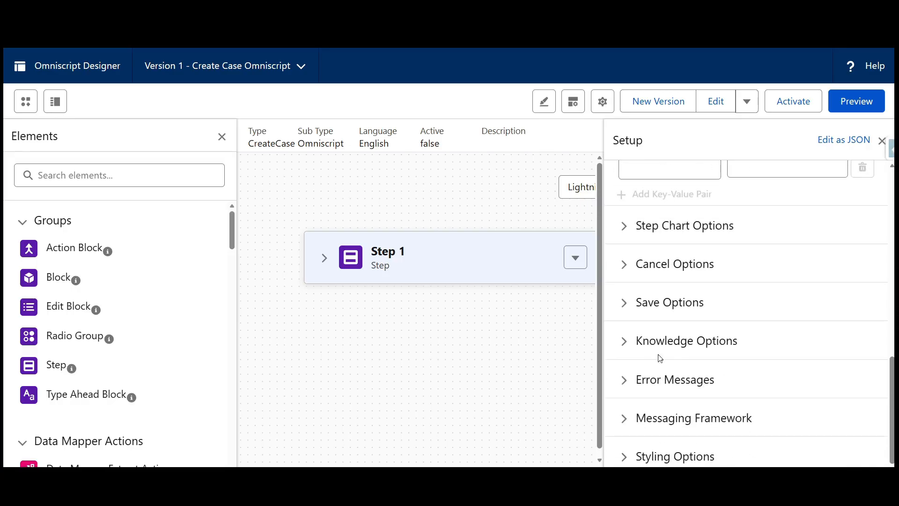
pyautogui.click(624, 264)
pyautogui.click(624, 264)
pyautogui.click(623, 302)
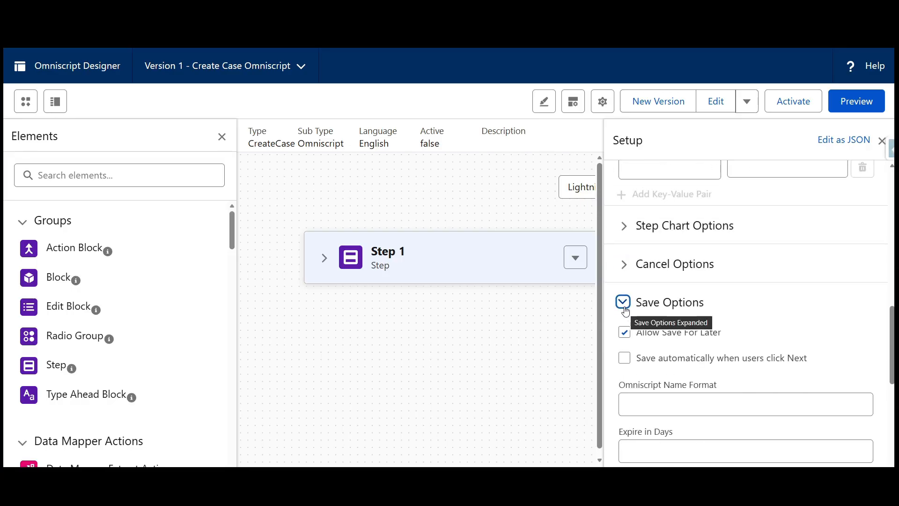
pyautogui.click(624, 309)
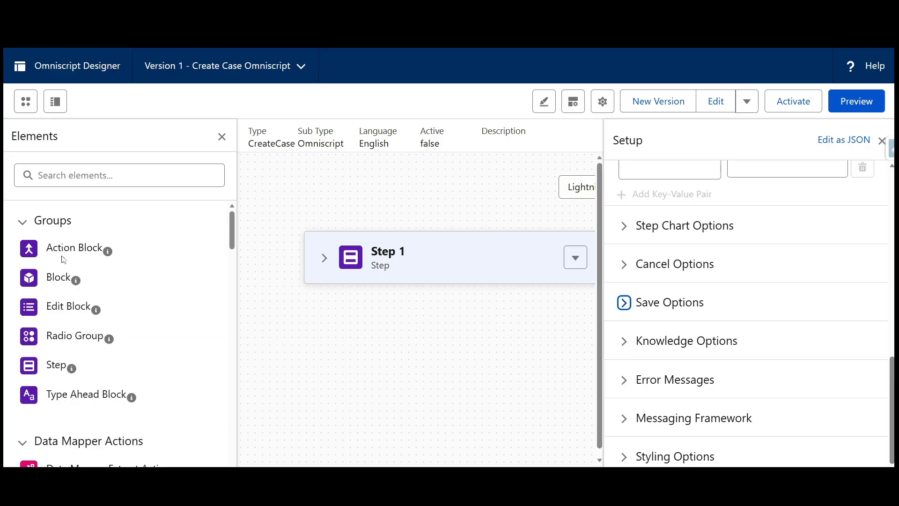
# Step: Look through the available element groups from Data Mapper Actions to Einstein, and close the setup properties
pyautogui.scroll(-3, 62, 300)
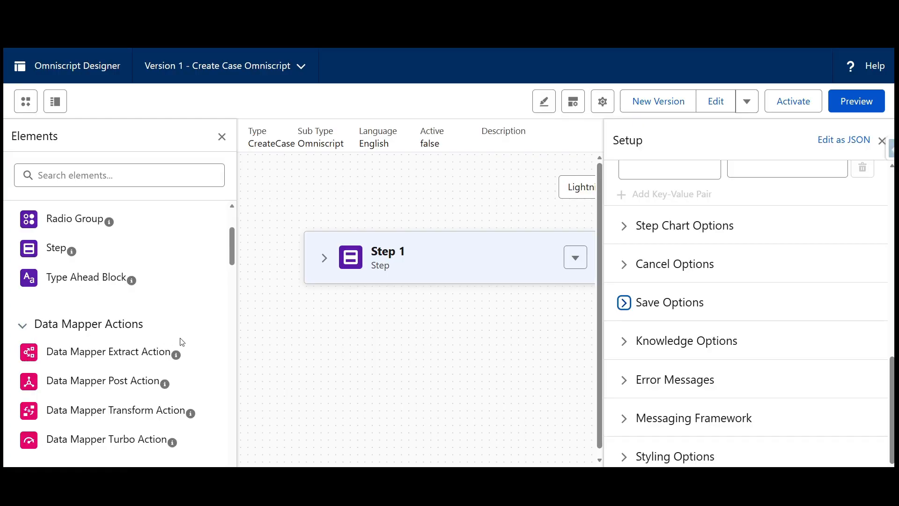
pyautogui.scroll(-5, 37, 252)
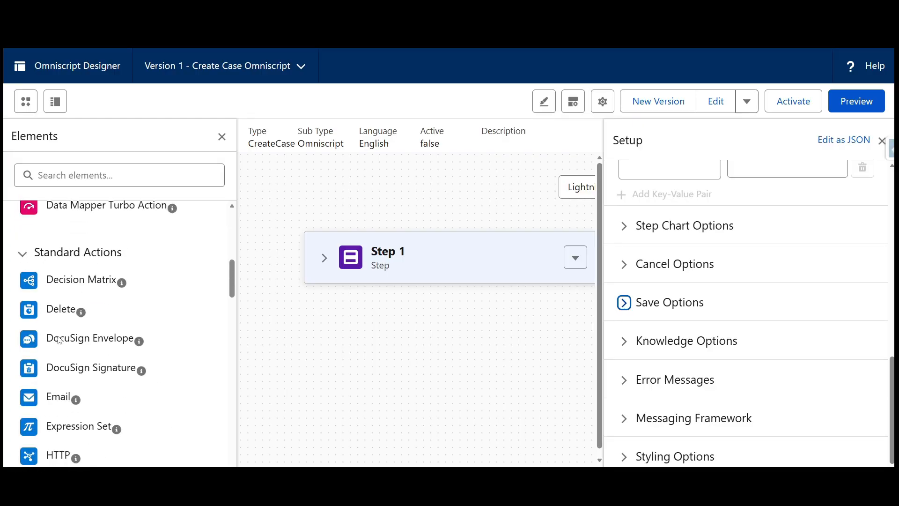
pyautogui.scroll(-10, 58, 346)
pyautogui.scroll(1, 60, 359)
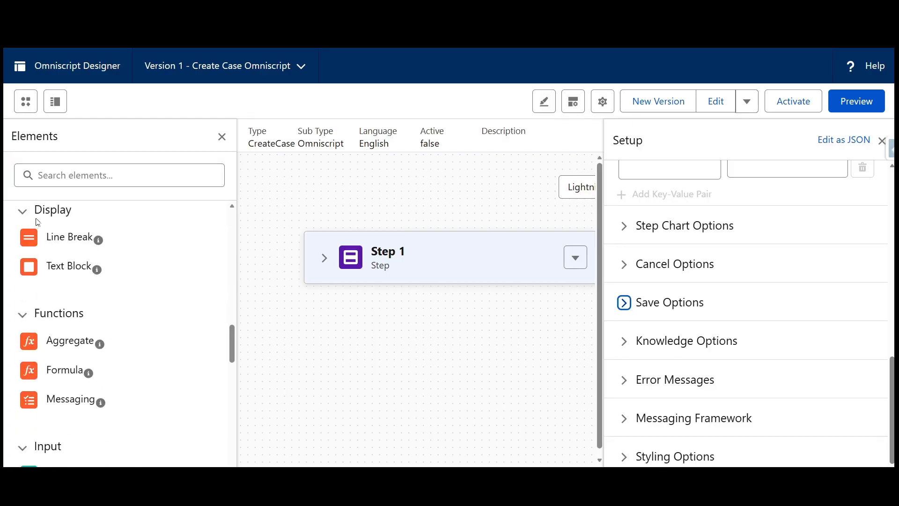
pyautogui.scroll(-1, 66, 340)
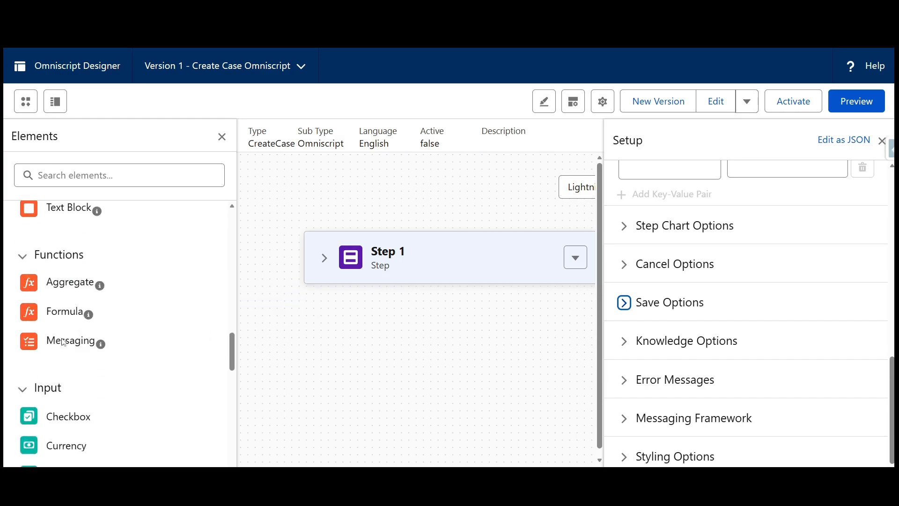
pyautogui.scroll(-2, 54, 312)
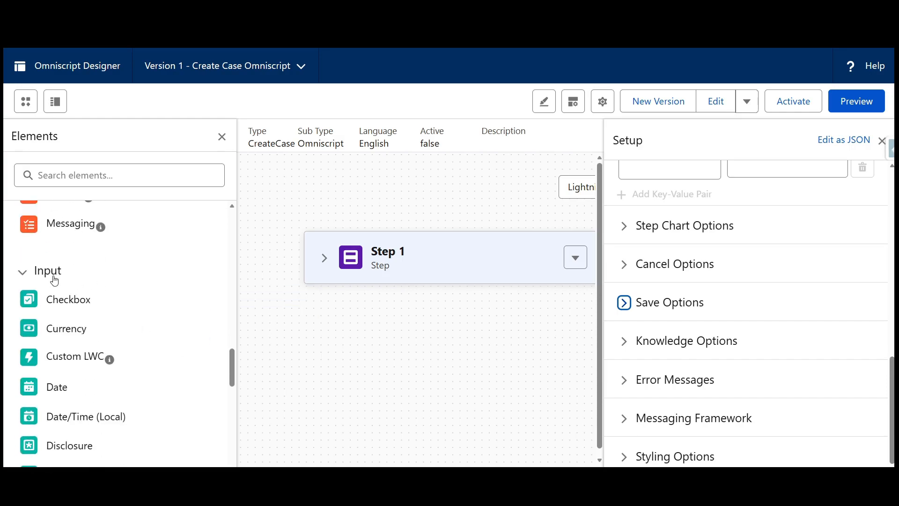
pyautogui.scroll(-3, 70, 299)
pyautogui.scroll(-5, 85, 304)
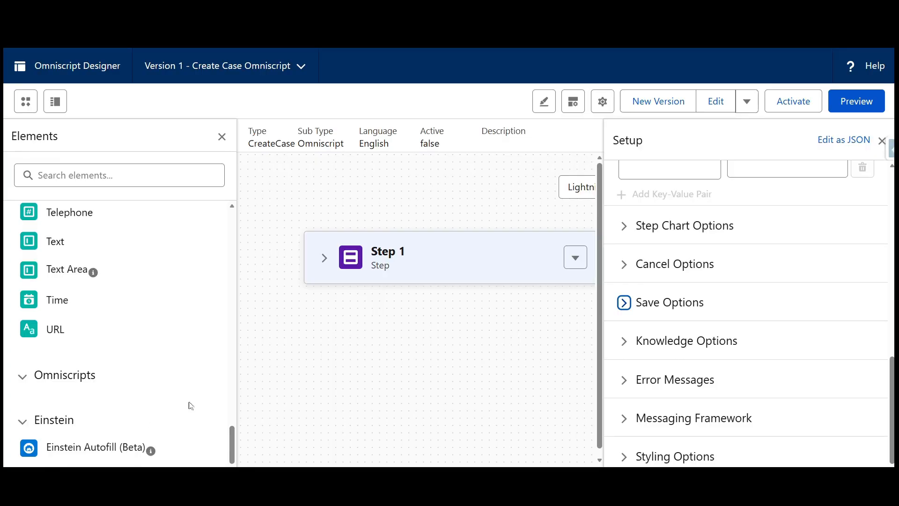
pyautogui.click(881, 140)
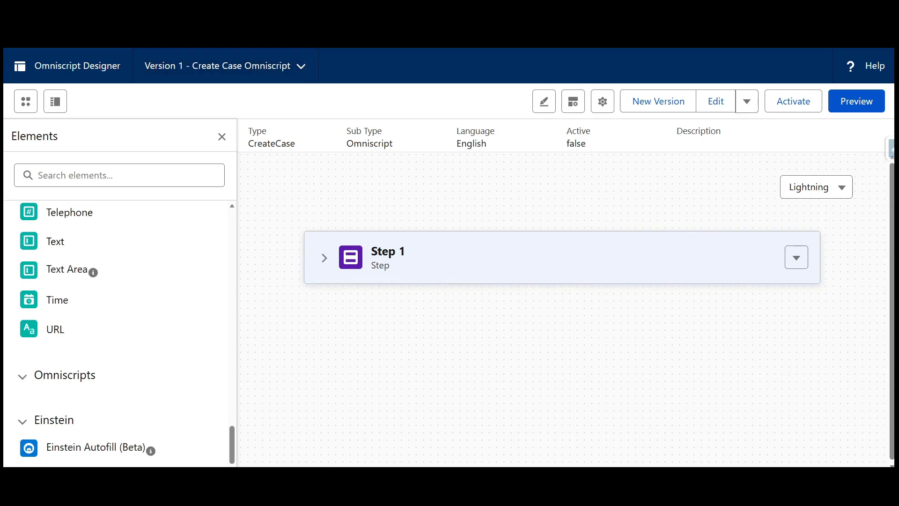
# Step: Activate the edit contacts Omniscript Demo in the old designer and the Create Case Omniscript in the new designer
pyautogui.click(119, 14)
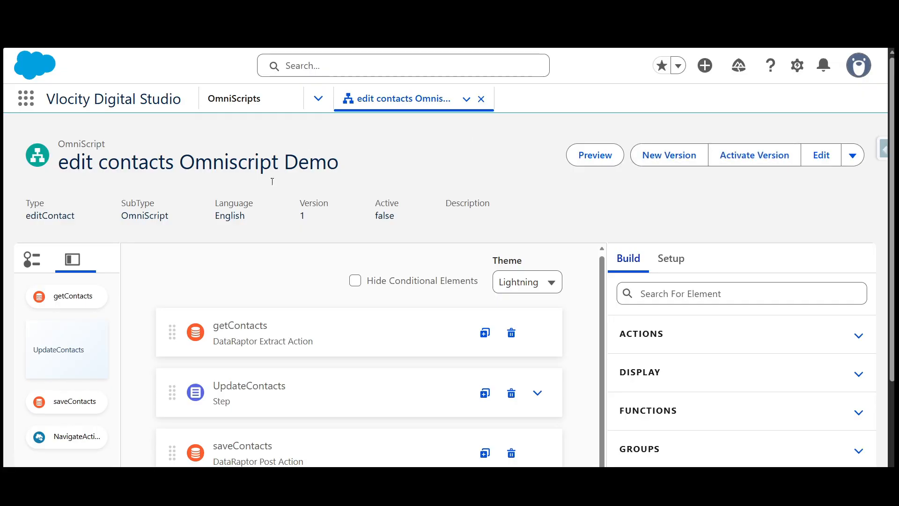
pyautogui.click(732, 159)
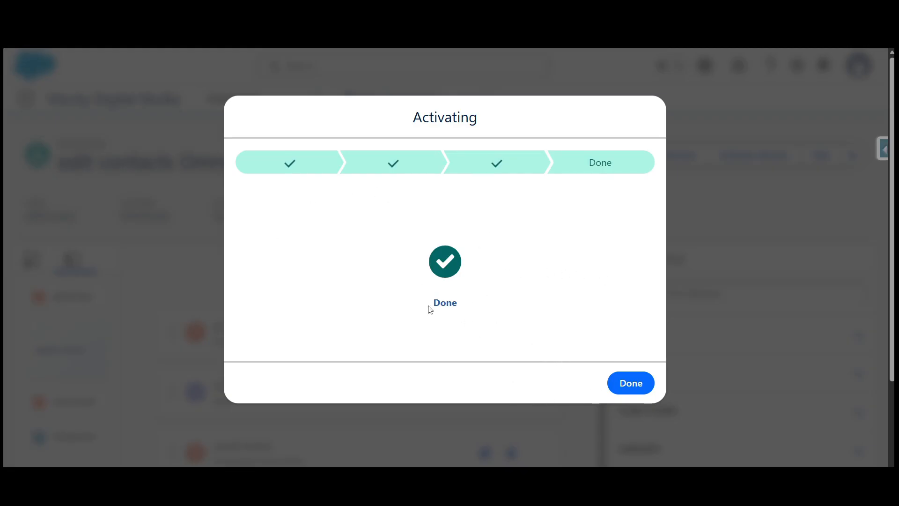
pyautogui.click(639, 384)
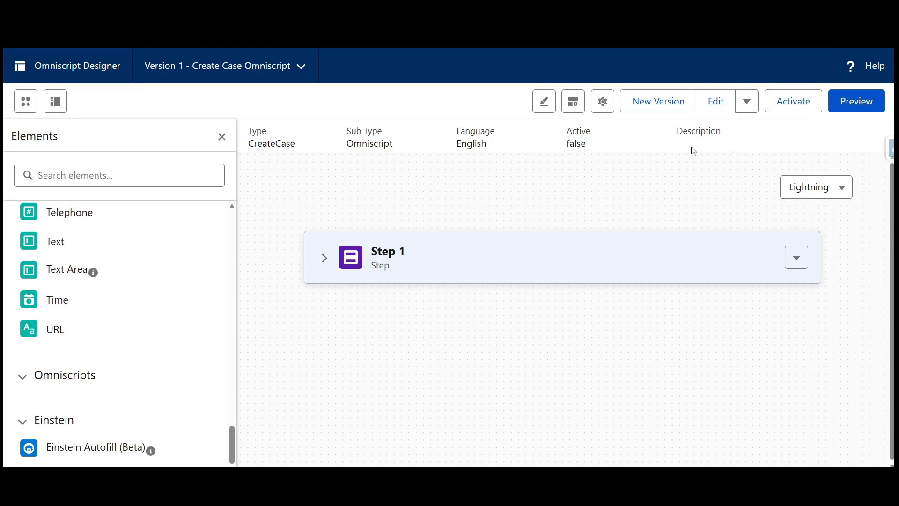
pyautogui.click(785, 112)
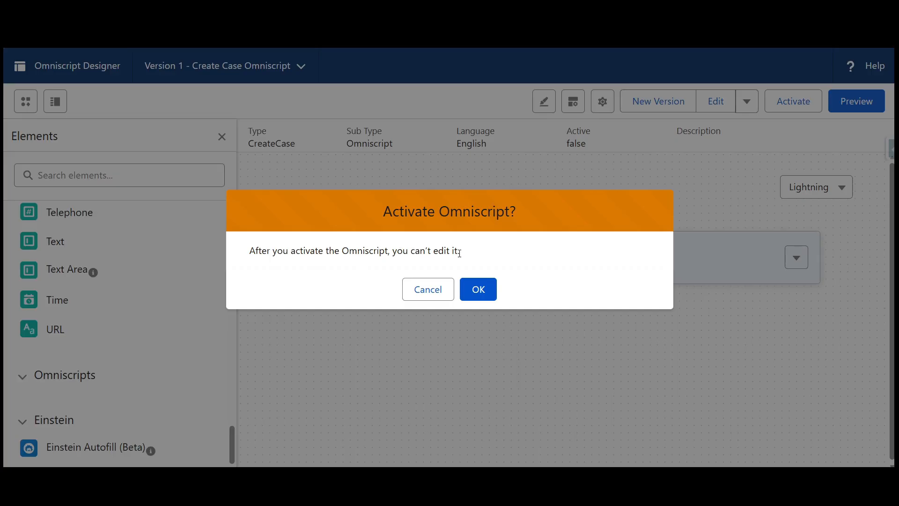
pyautogui.click(488, 295)
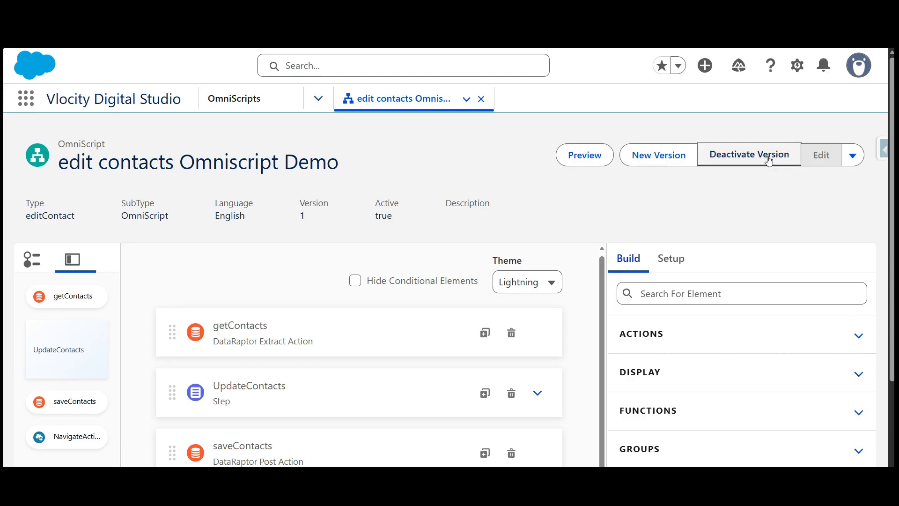
# Step: Deactivate the edit contacts Omniscript Demo in the old designer and the Create Case Omniscript in the new designer
pyautogui.click(769, 161)
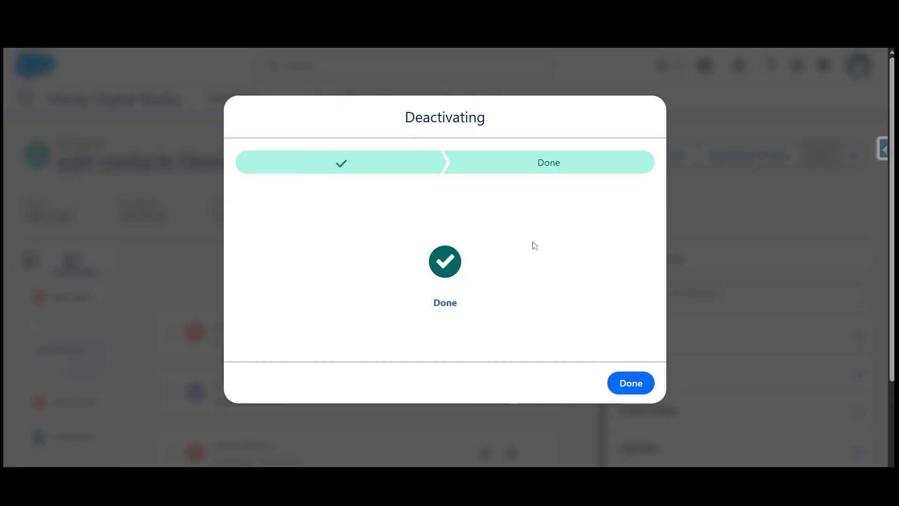
pyautogui.click(630, 382)
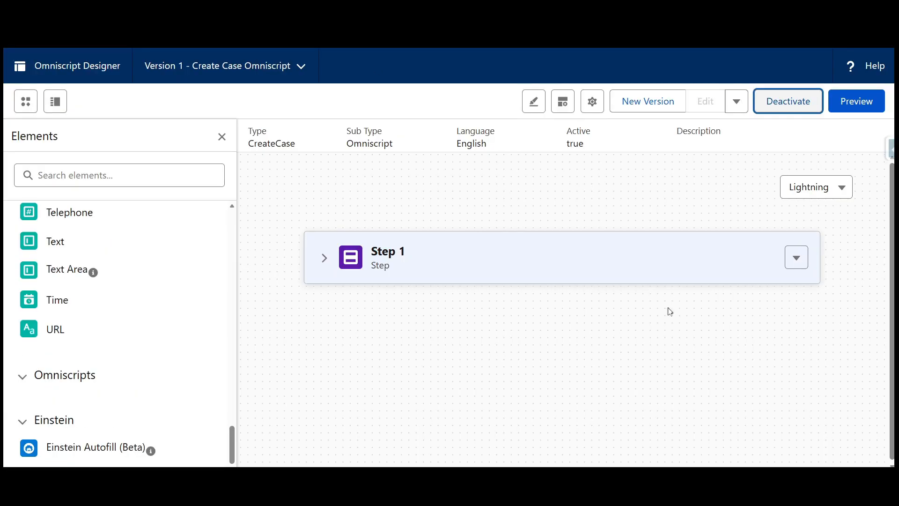
pyautogui.click(787, 109)
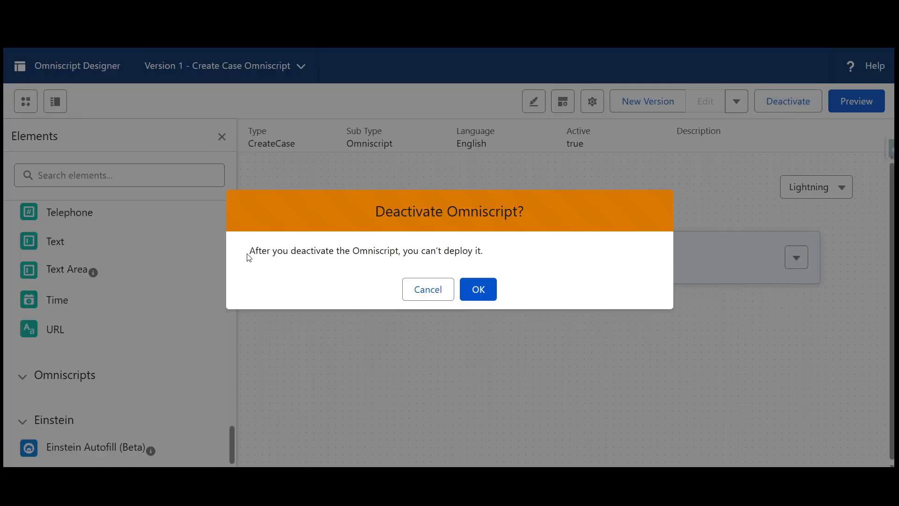
pyautogui.click(477, 296)
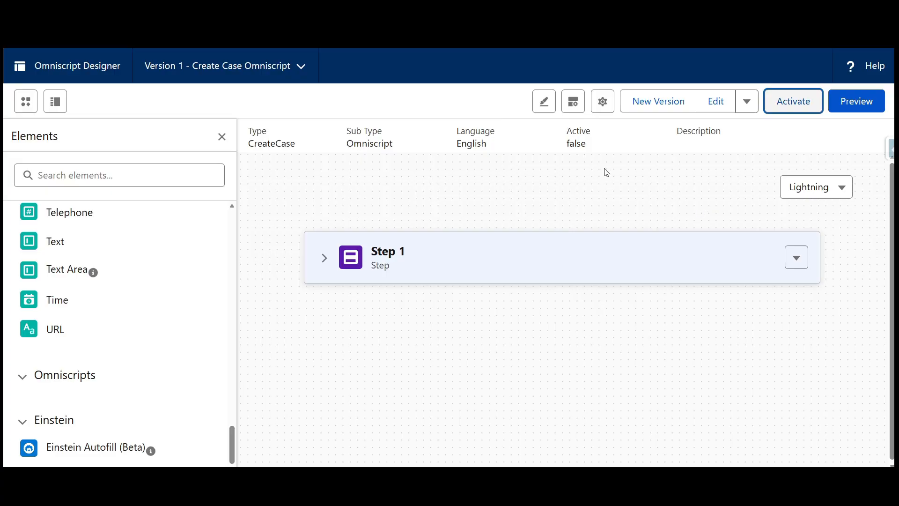
# Step: Expand Step 1 and add a Text Area input element inside it
pyautogui.scroll(3, 231, 255)
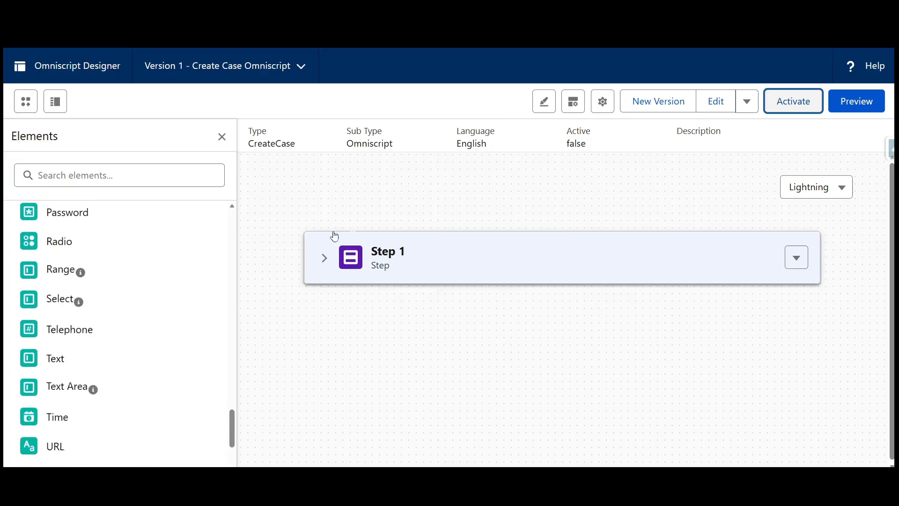
pyautogui.click(324, 258)
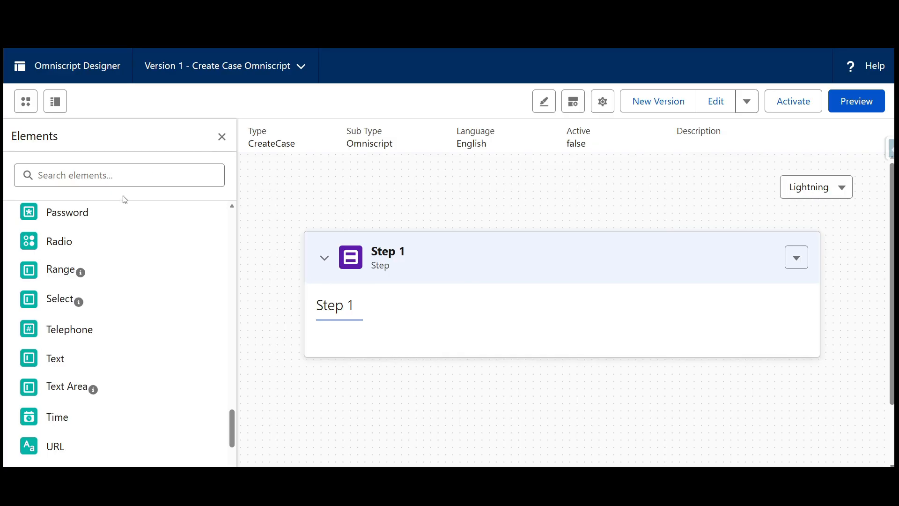
pyautogui.scroll(20, 145, 227)
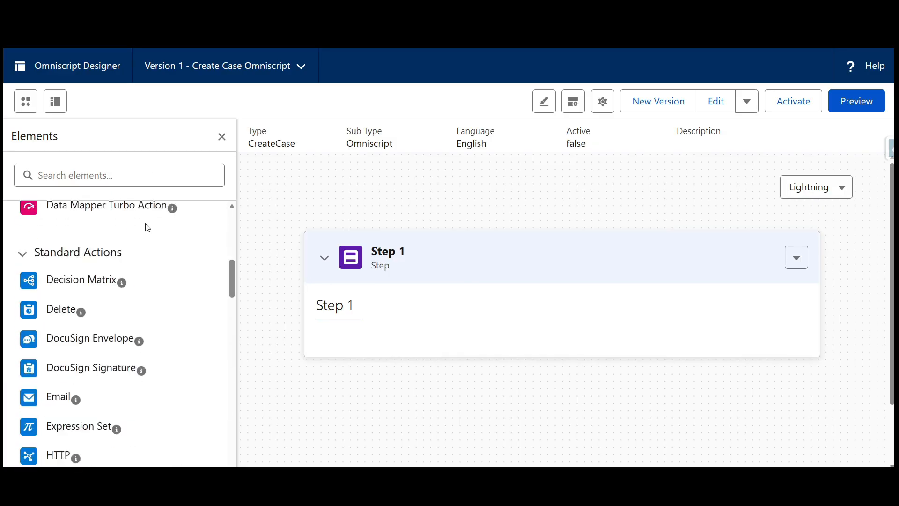
pyautogui.scroll(-10, 147, 228)
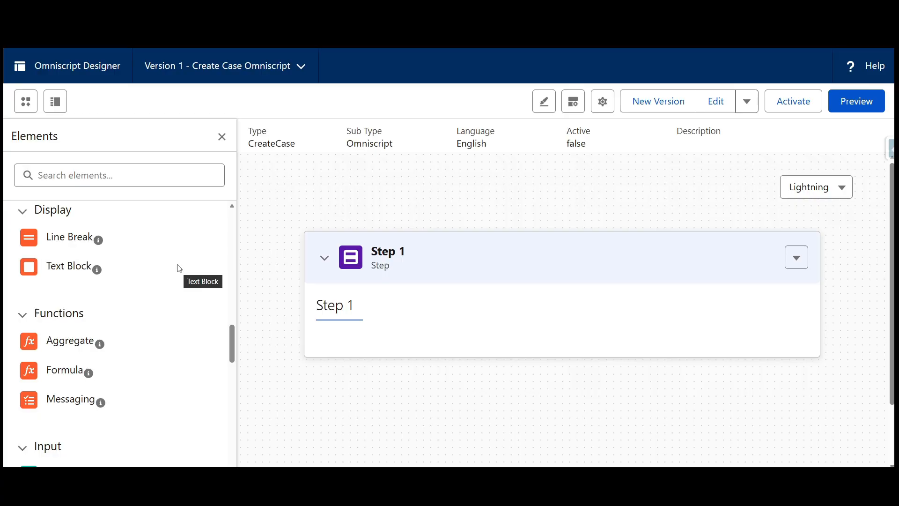
pyautogui.scroll(-7, 178, 269)
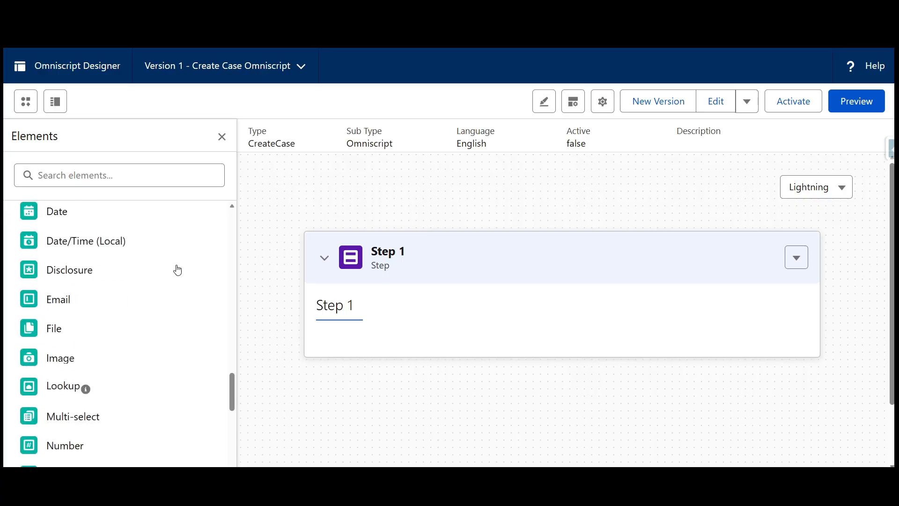
pyautogui.scroll(-6, 178, 270)
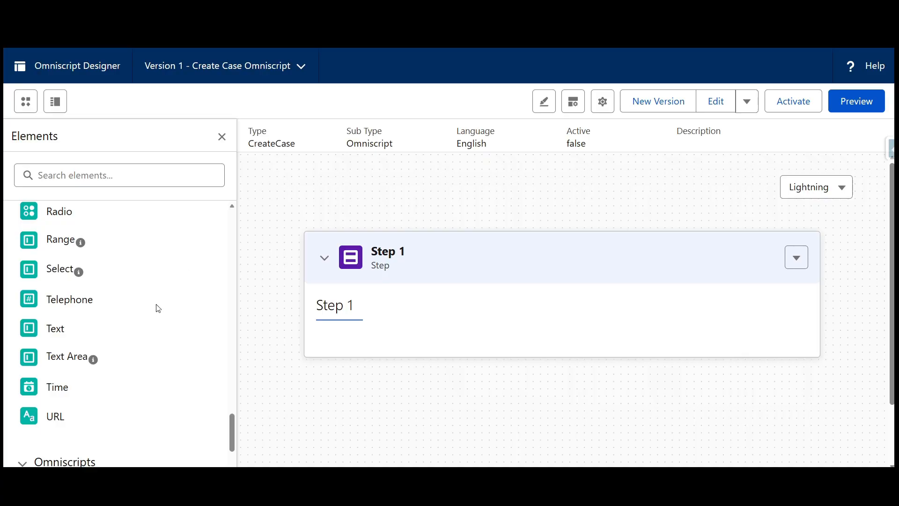
pyautogui.scroll(8, 140, 301)
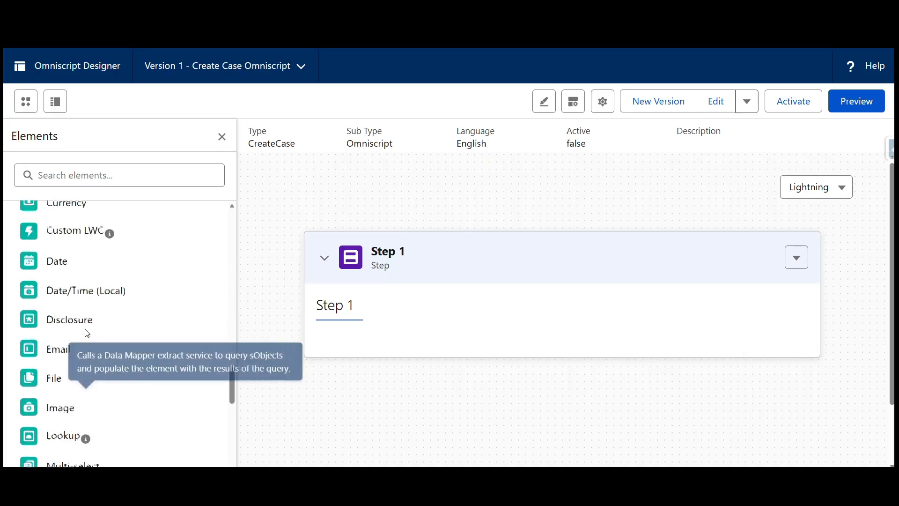
pyautogui.scroll(-5, 86, 333)
pyautogui.scroll(-3, 103, 267)
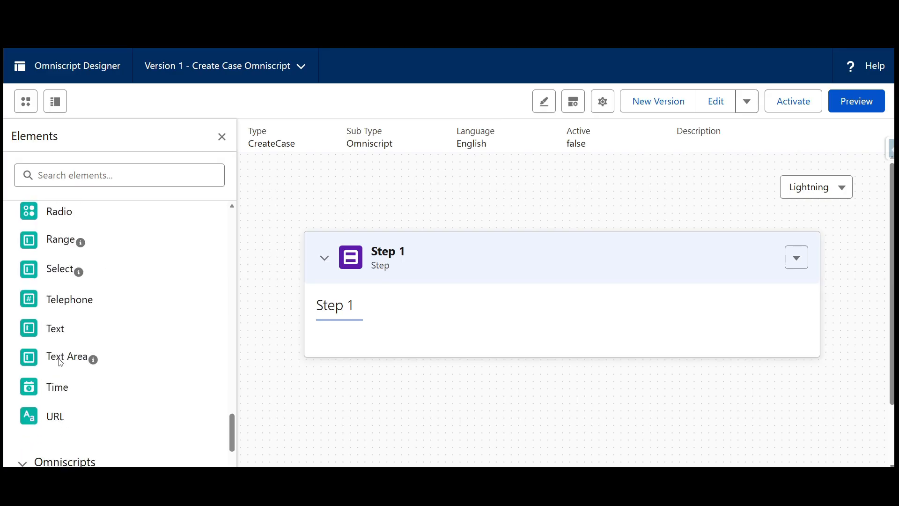
pyautogui.moveTo(61, 363); pyautogui.dragTo(339, 338)
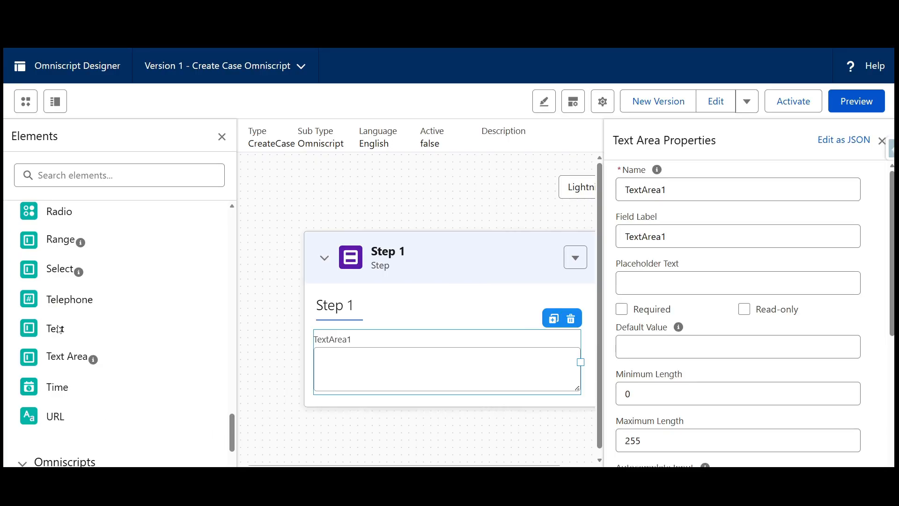
# Step: Add a Select input element below the text area in Step 1
pyautogui.scroll(3, 57, 331)
pyautogui.scroll(-5, 55, 331)
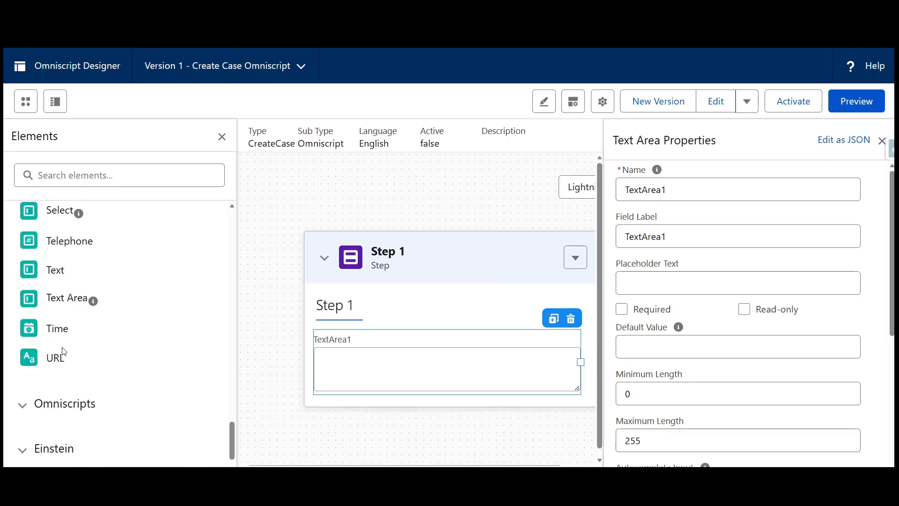
pyautogui.scroll(3, 64, 351)
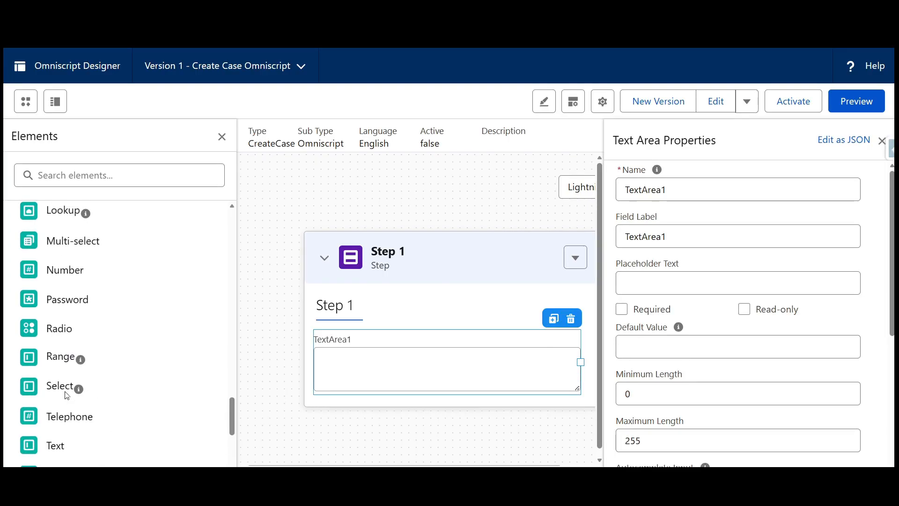
pyautogui.moveTo(67, 395); pyautogui.dragTo(356, 398)
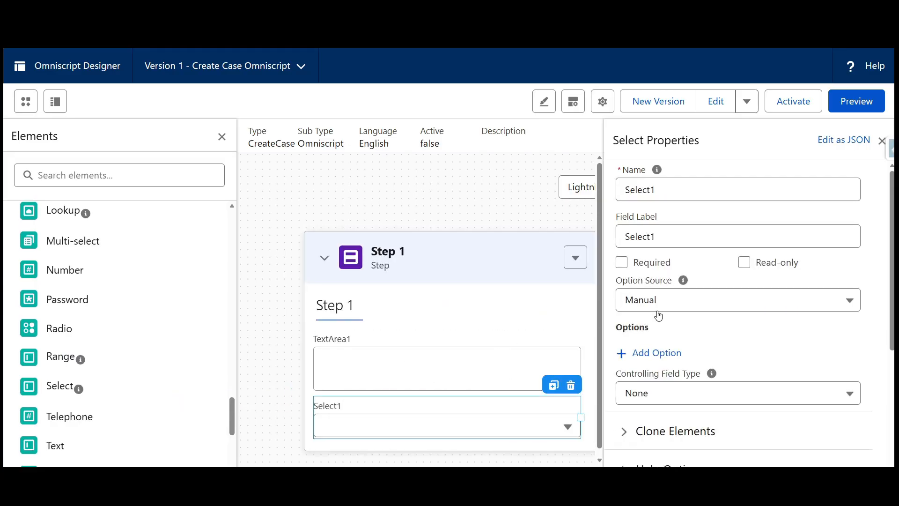
# Step: Name the text area CaseSubject and set its field label to Case Subject
pyautogui.click(522, 351)
pyautogui.click(716, 193)
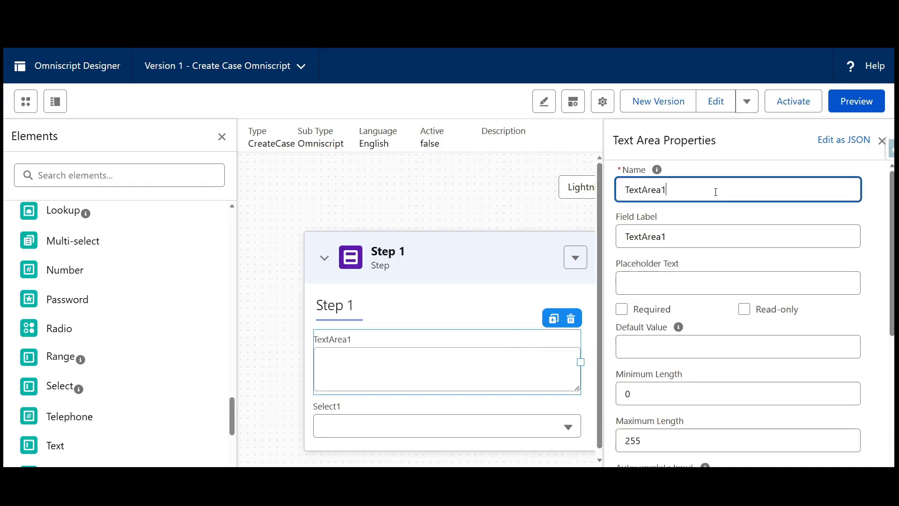
pyautogui.hotkey('ctrl', 'a')
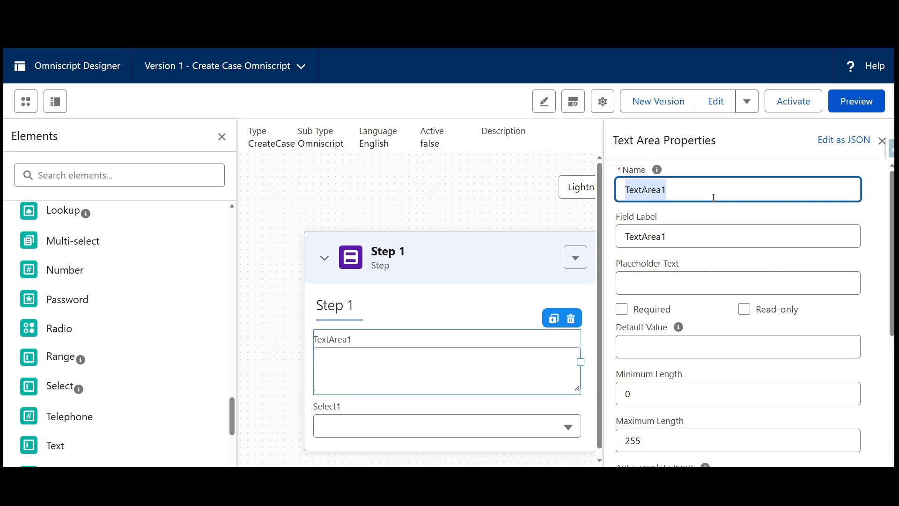
pyautogui.write('Cas')
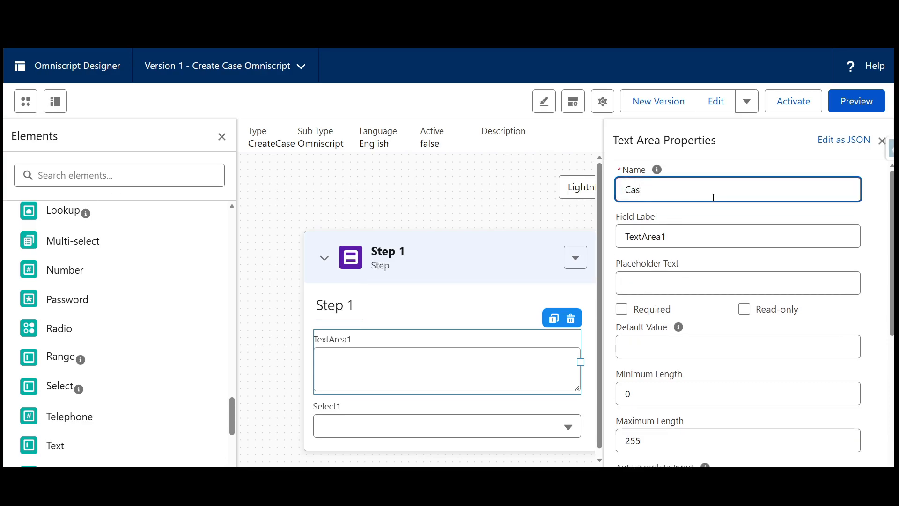
pyautogui.write('eSubject')
pyautogui.hotkey('ctrl', 'a')
pyautogui.hotkey('ctrl', 'c')
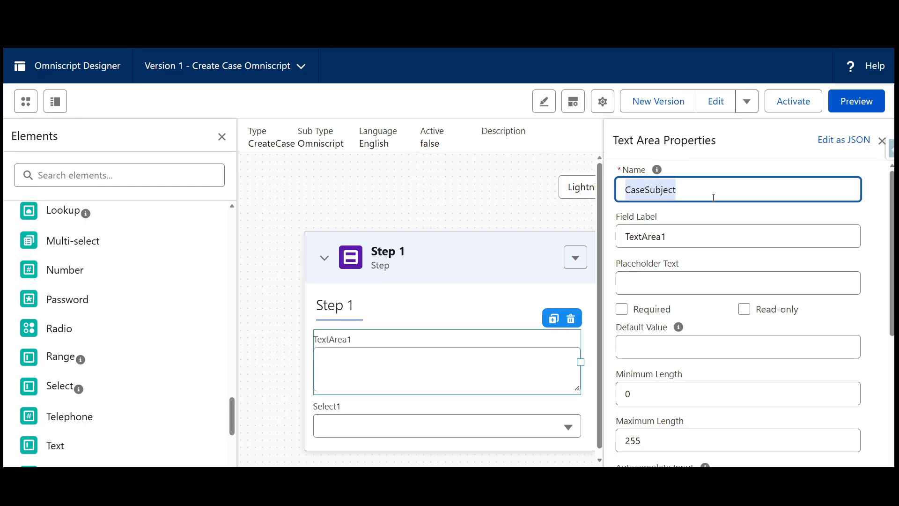
pyautogui.press('Tab')
pyautogui.hotkey('ctrl', 'v')
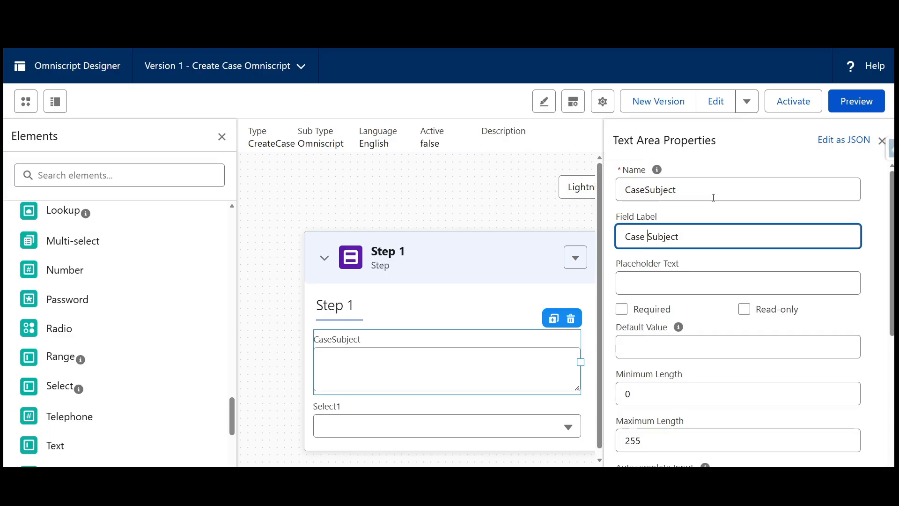
# Step: Name the select element CasePriority, set its field label to Case Priority, and make it required
pyautogui.scroll(-1, 400, 400)
pyautogui.click(421, 349)
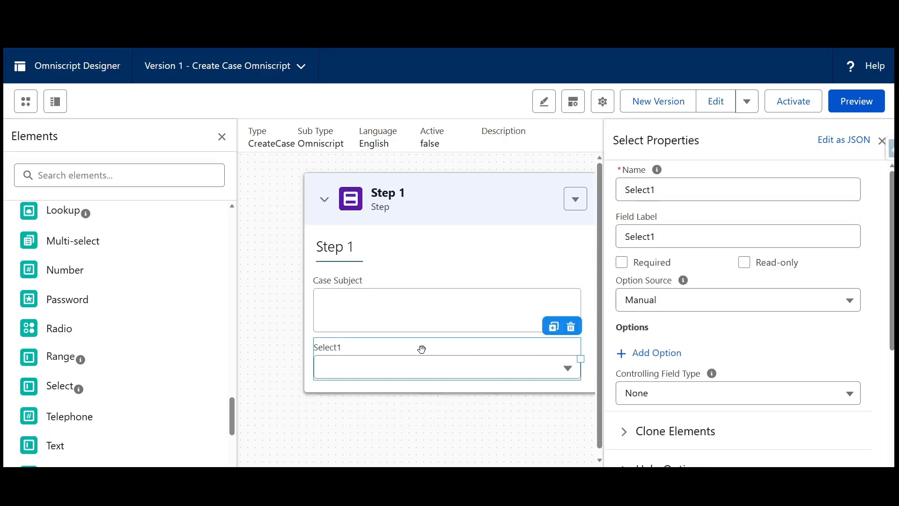
pyautogui.click(703, 188)
pyautogui.hotkey('ctrl', 'a')
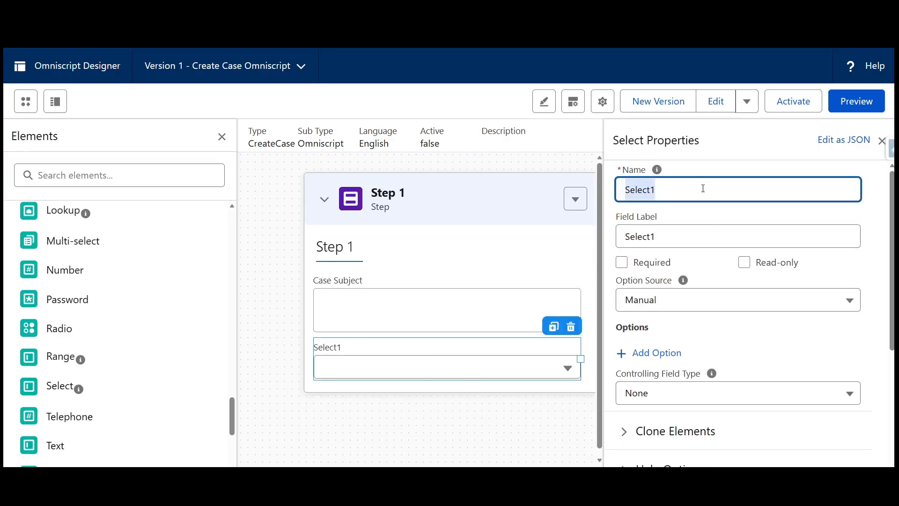
pyautogui.write('CasePriority')
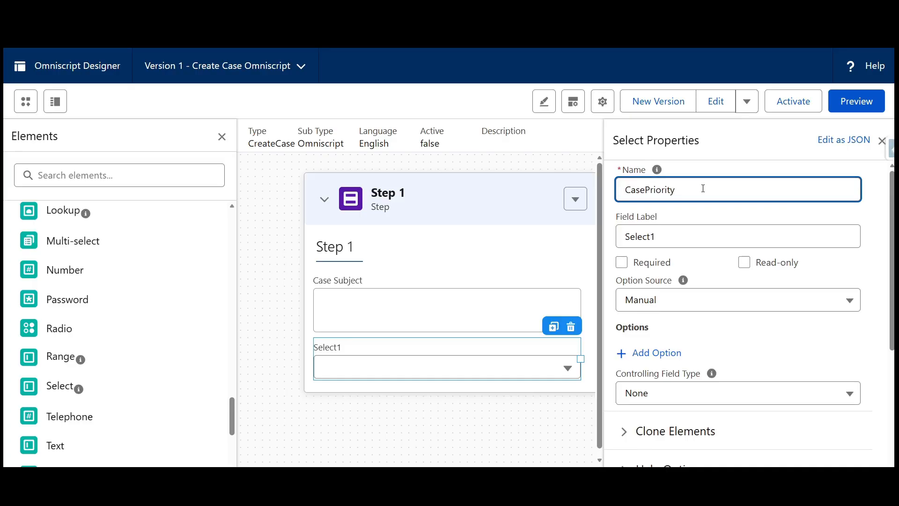
pyautogui.hotkey('ctrl', 'a')
pyautogui.hotkey('ctrl', 'c')
pyautogui.press('Tab')
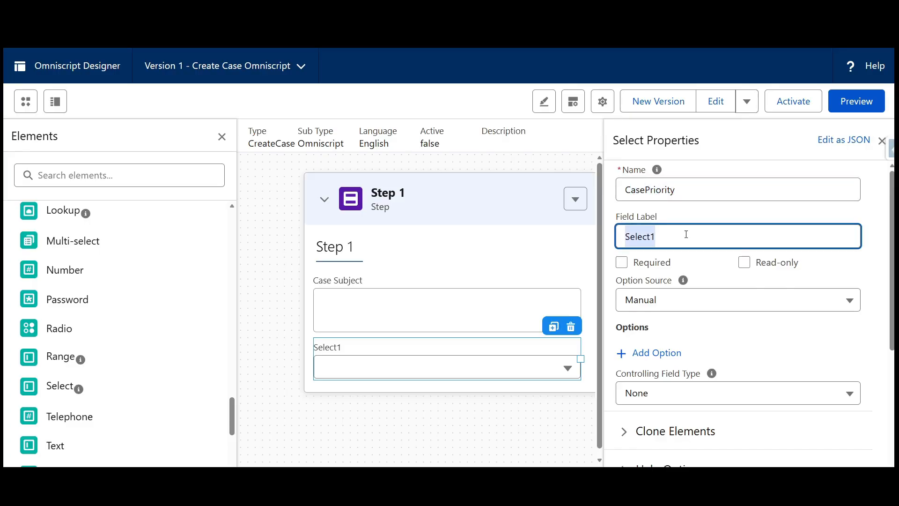
pyautogui.hotkey('ctrl', 'v')
pyautogui.click(647, 237)
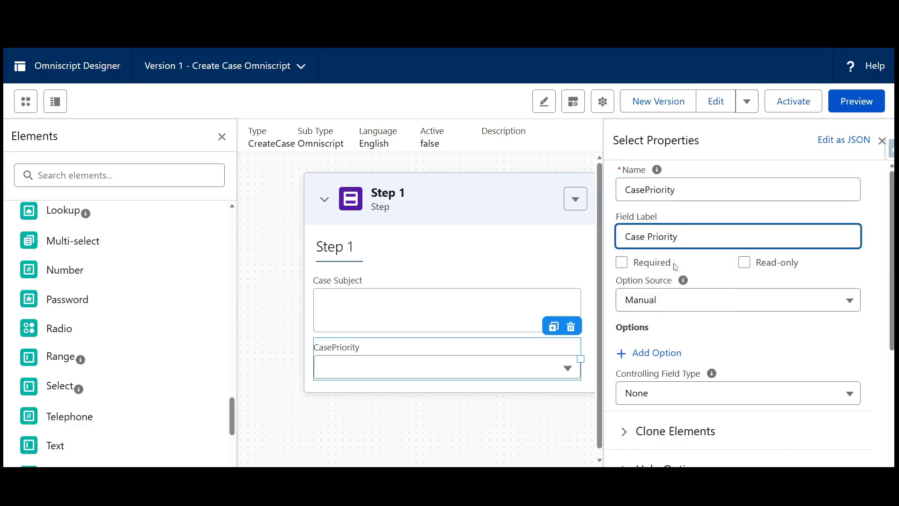
pyautogui.click(621, 264)
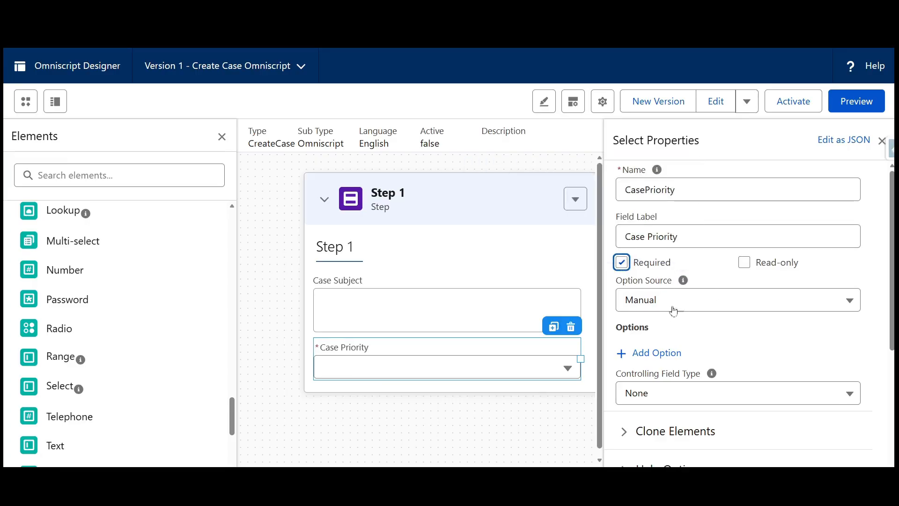
# Step: Add a manual option to the Case Priority select with value High and label High
pyautogui.scroll(-2, 700, 347)
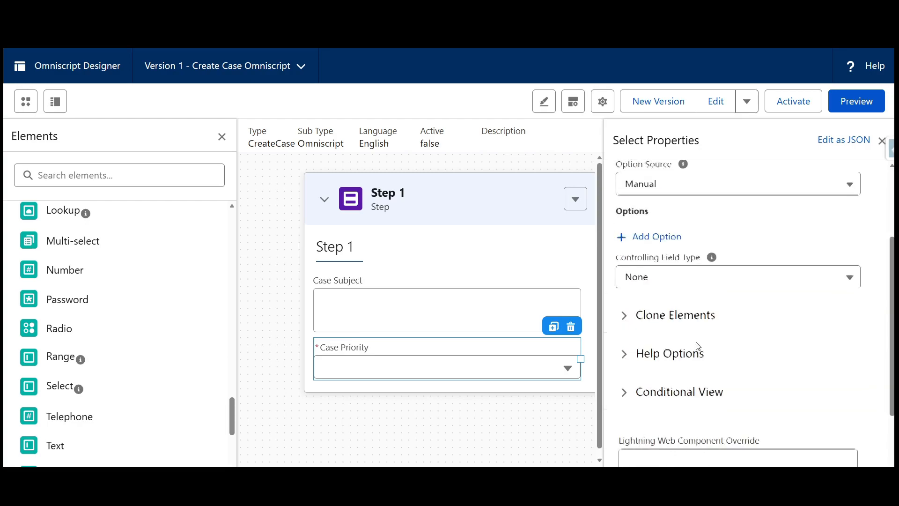
pyautogui.scroll(1, 650, 299)
pyautogui.click(648, 294)
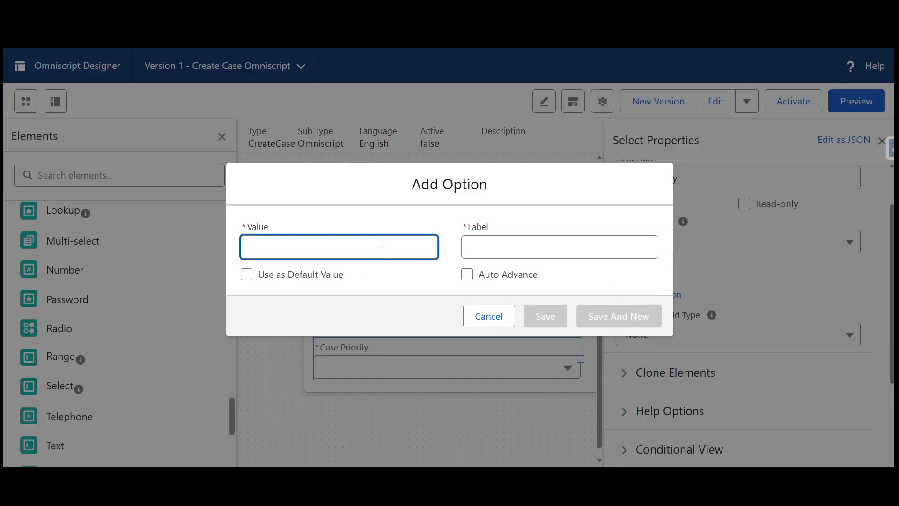
pyautogui.write('High')
pyautogui.press('Tab')
pyautogui.write('Hi')
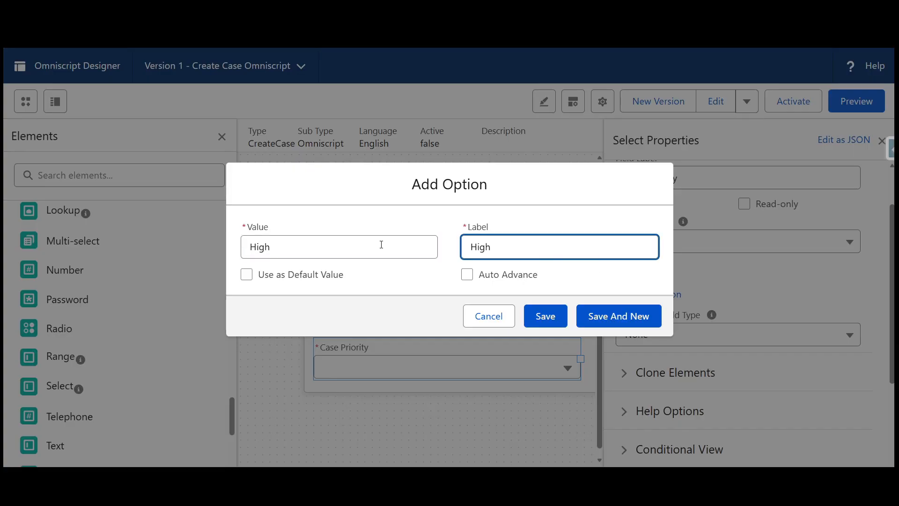
pyautogui.write('gh')
pyautogui.click(601, 317)
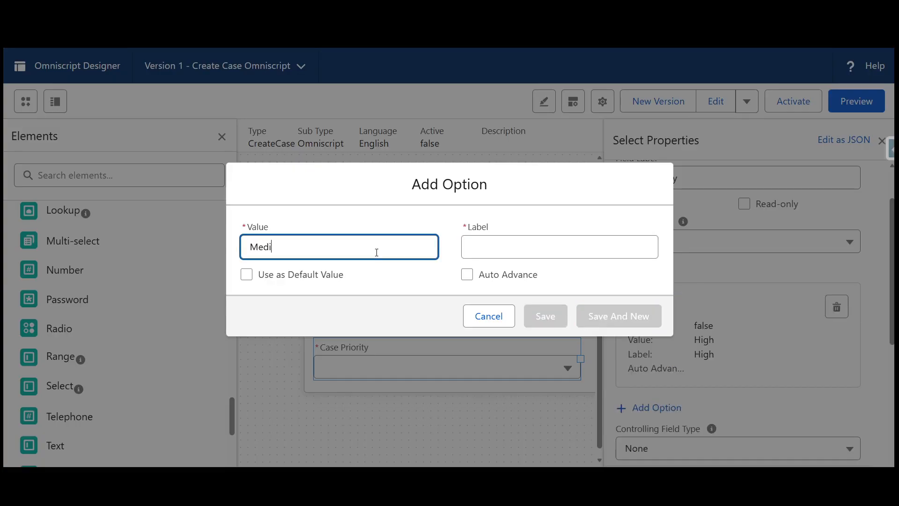
# Step: Add a second Case Priority option with value and label Medium, used as the default value
pyautogui.press('Tab')
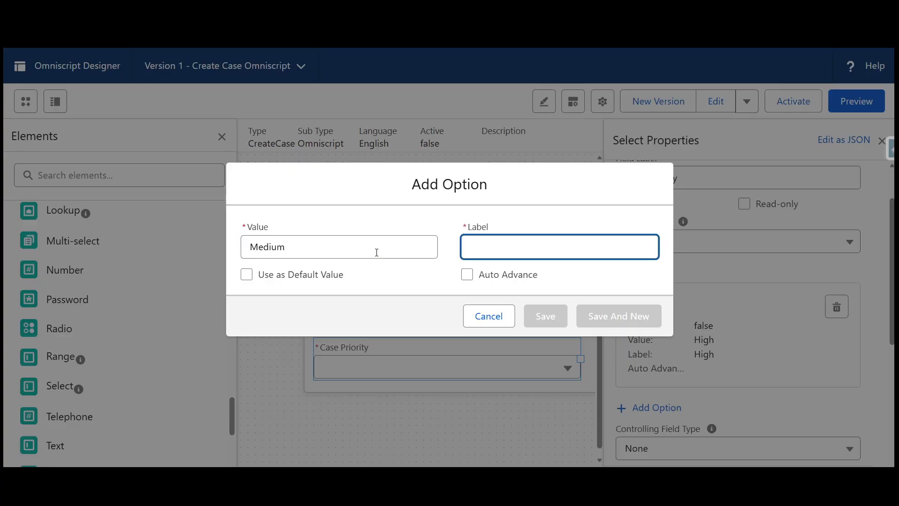
pyautogui.write('Medium')
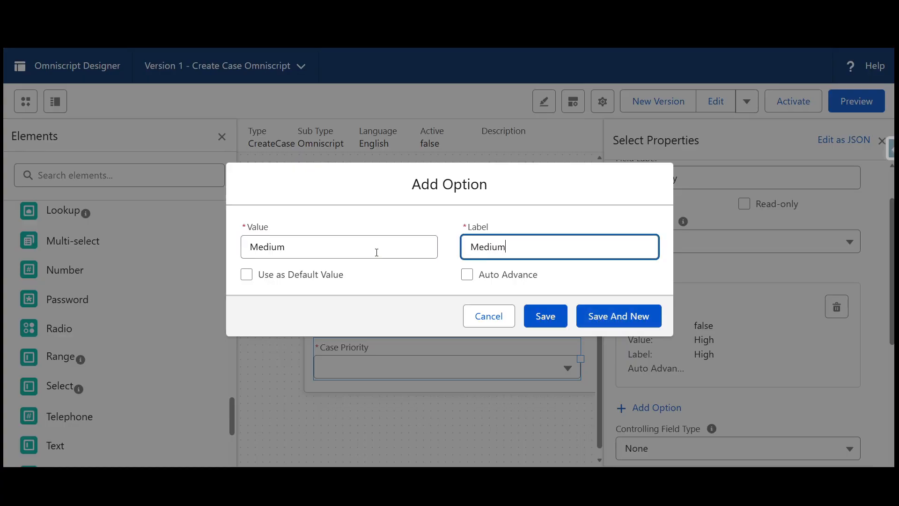
pyautogui.click(247, 275)
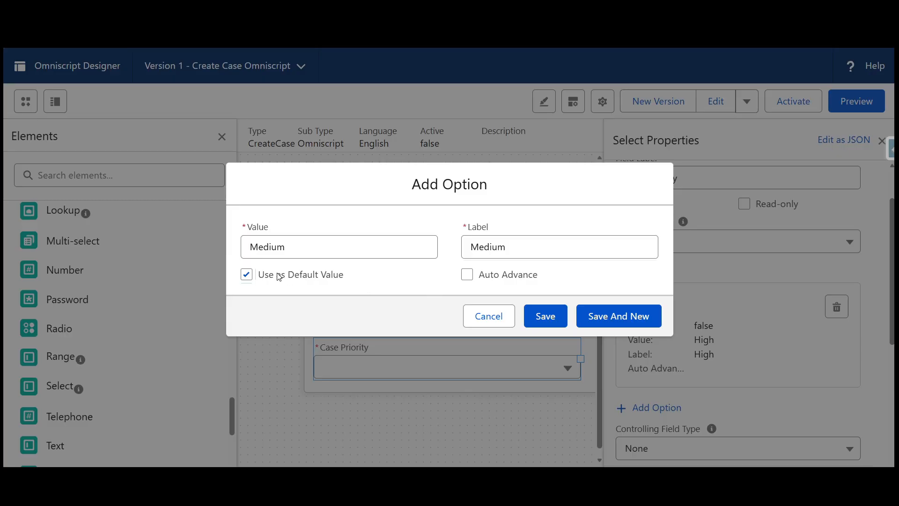
pyautogui.click(559, 326)
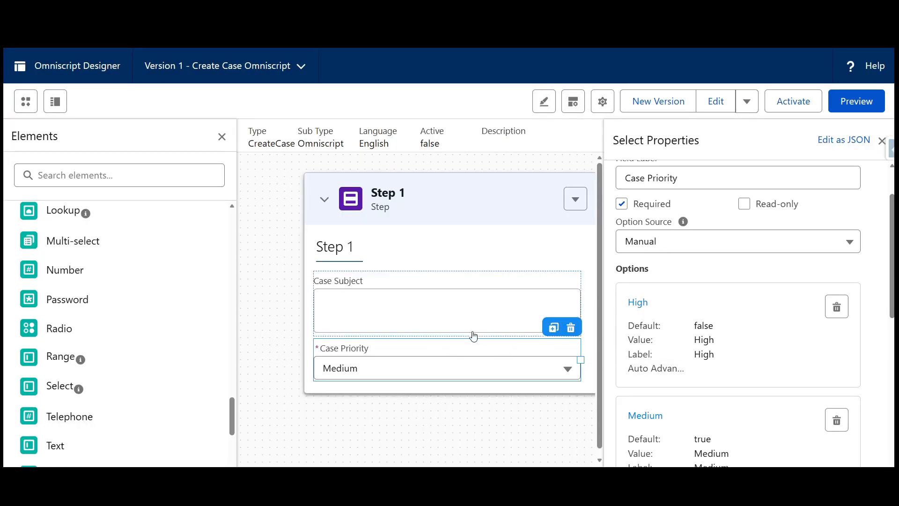
# Step: Duplicate the Case Priority select element in Step 1 and name the copy CaseStatus
pyautogui.scroll(-2, 486, 323)
pyautogui.click(553, 268)
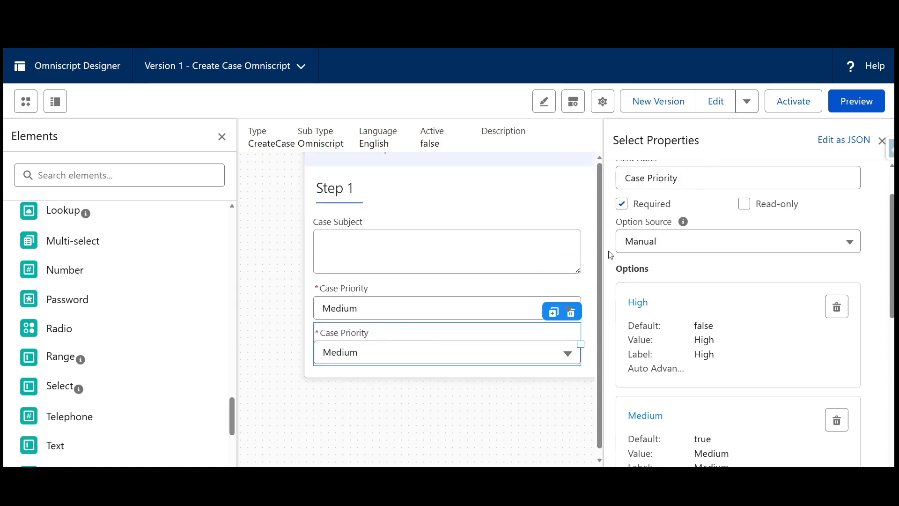
pyautogui.scroll(2, 639, 276)
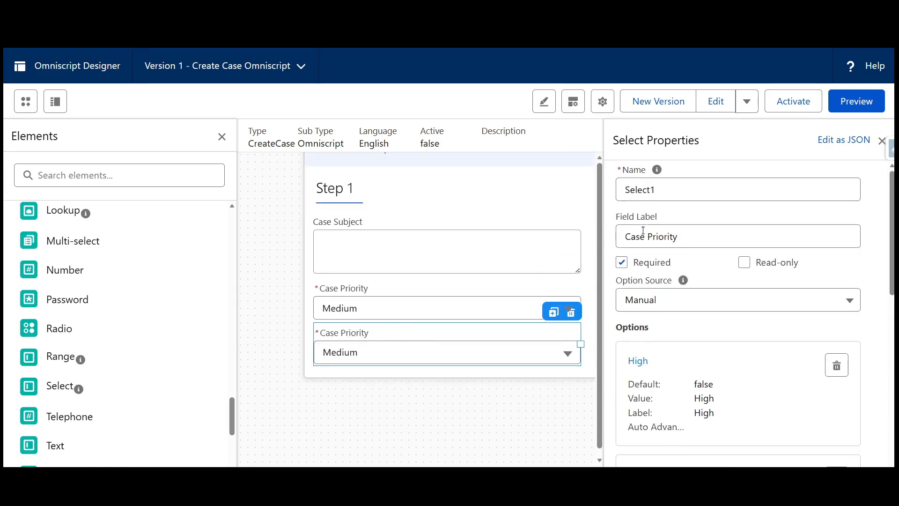
pyautogui.doubleClick(686, 192)
pyautogui.write('Case')
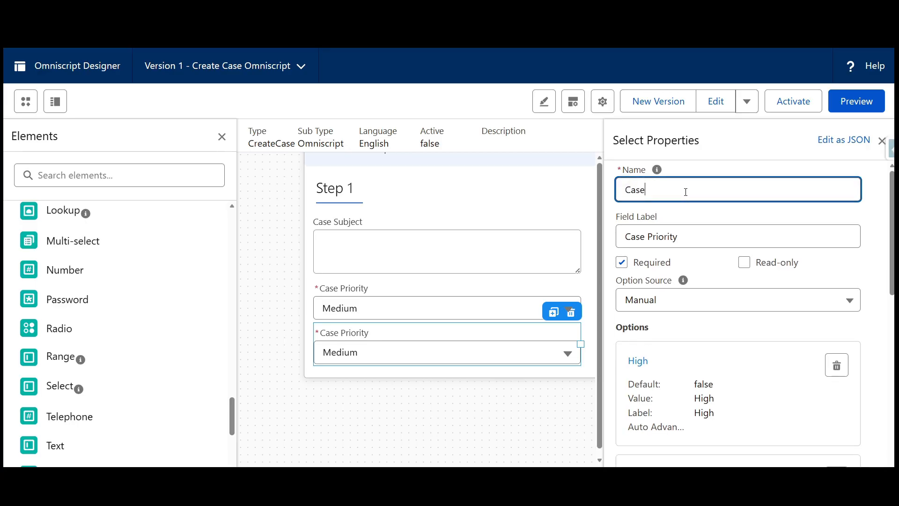
pyautogui.write('Status')
# Step: Set the field label of the CaseStatus select element to Case Status
pyautogui.doubleClick(684, 236)
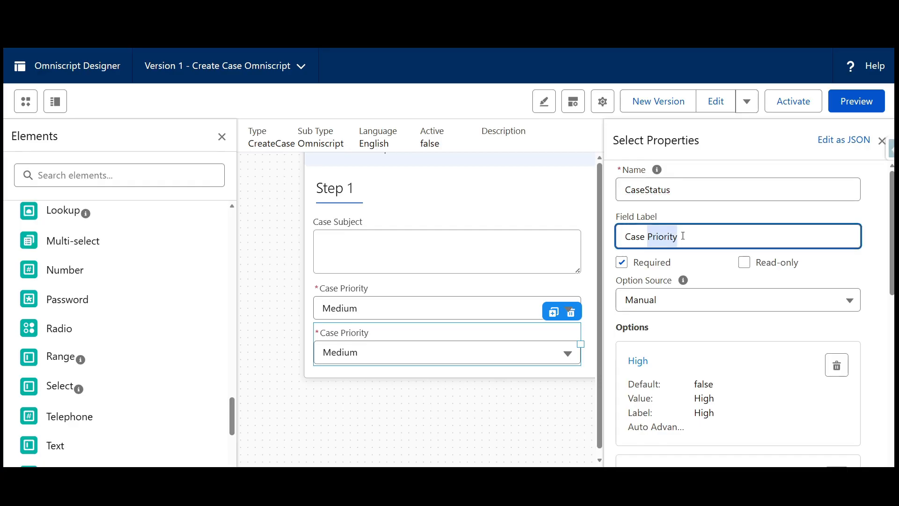
pyautogui.click(685, 235)
pyautogui.doubleClick(676, 235)
pyautogui.write('Status')
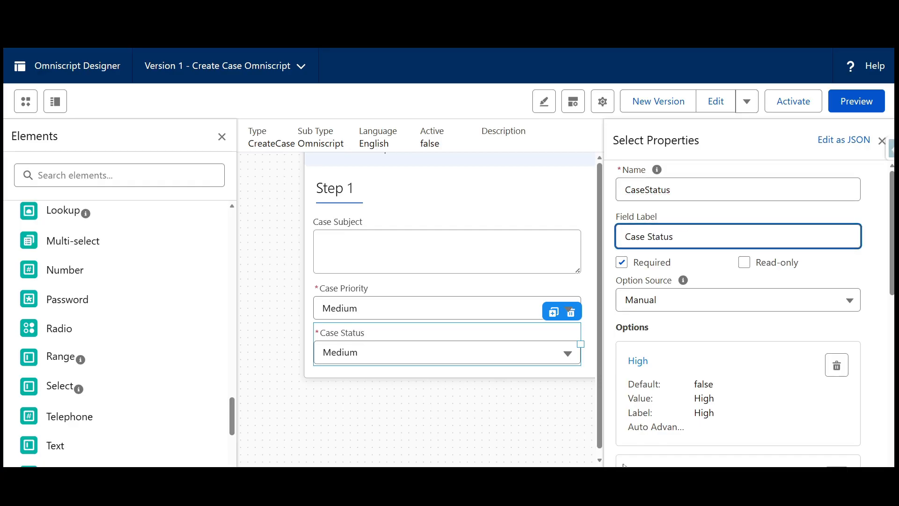
# Step: Change the High option of the Case Status select to value New and label New
pyautogui.click(638, 361)
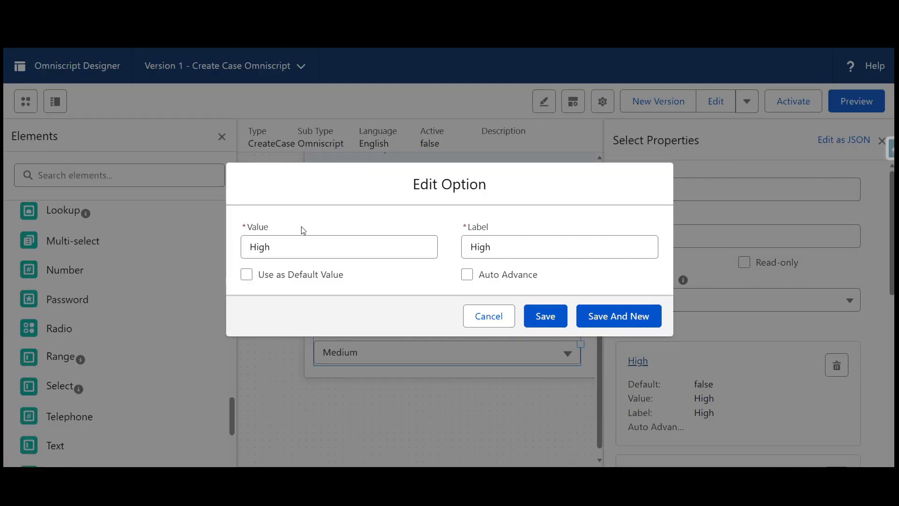
pyautogui.doubleClick(298, 241)
pyautogui.write('New')
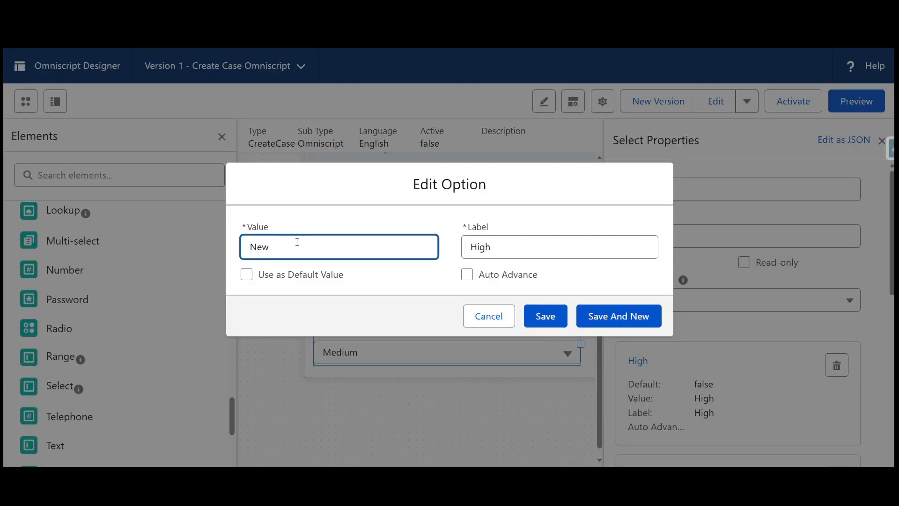
pyautogui.press('Tab')
pyautogui.write('N')
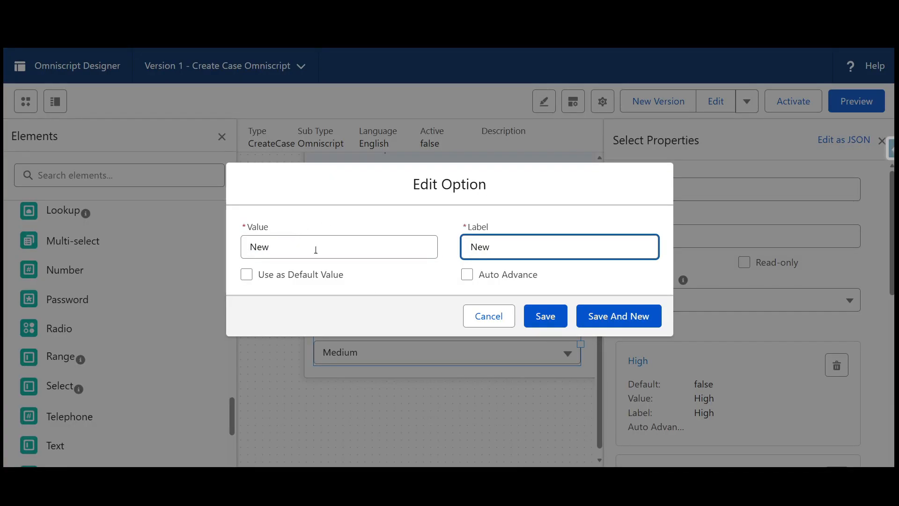
pyautogui.click(543, 315)
# Step: Change the Medium option of the Case Status select to value Working and label Working
pyautogui.scroll(-4, 642, 327)
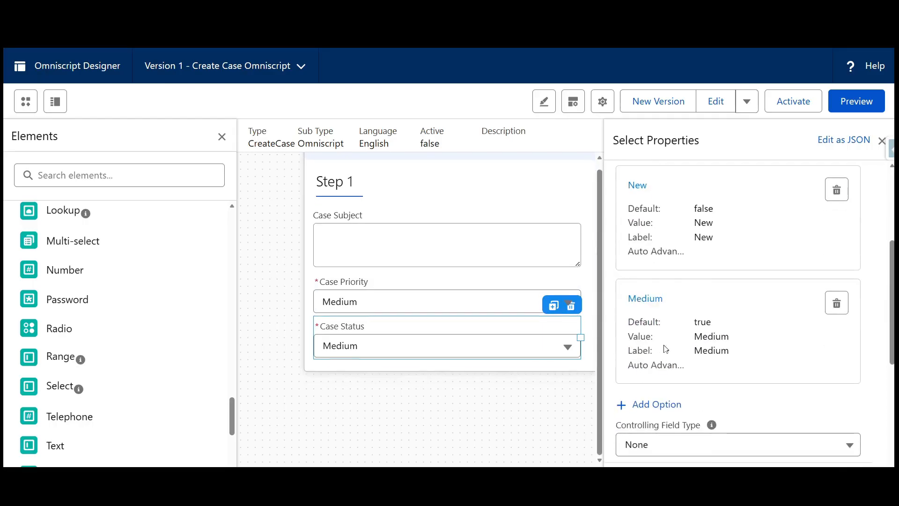
pyautogui.click(642, 298)
pyautogui.click(343, 247)
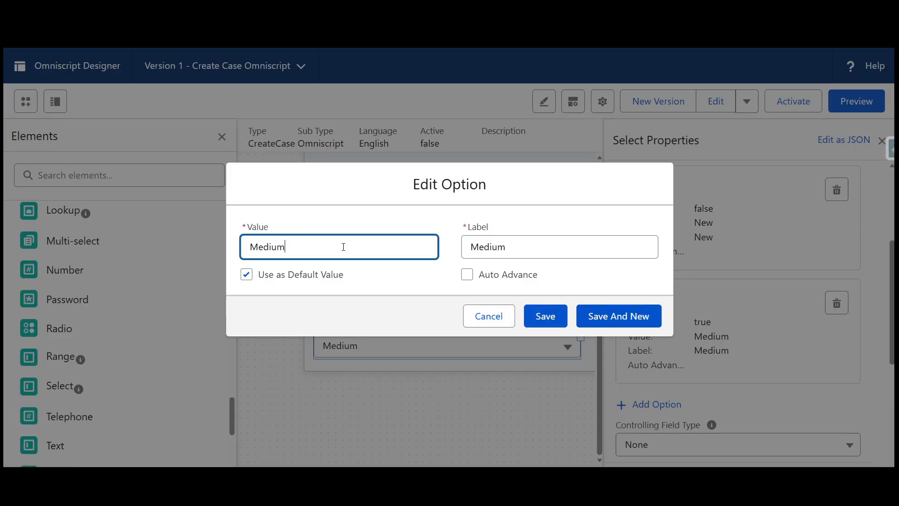
pyautogui.hotkey('ctrl', 'a')
pyautogui.press('BackSpace')
pyautogui.write('W')
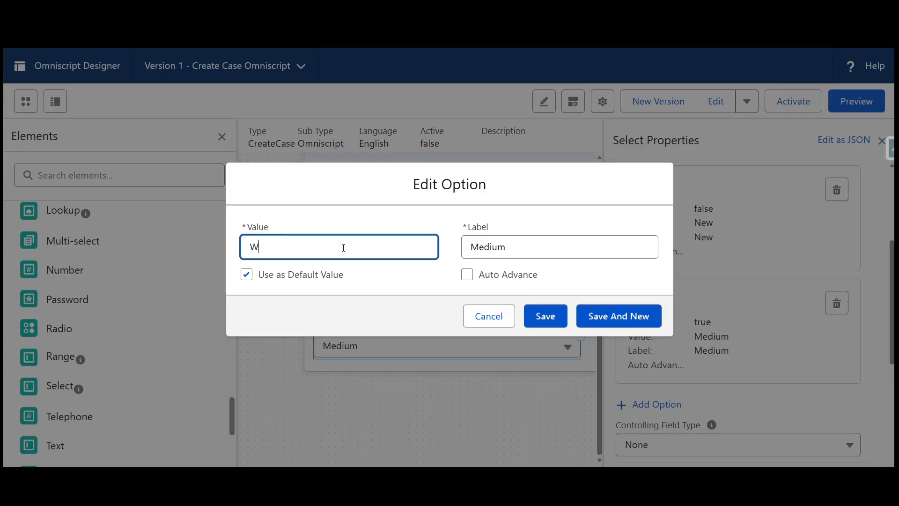
pyautogui.write('orking')
pyautogui.press('Tab')
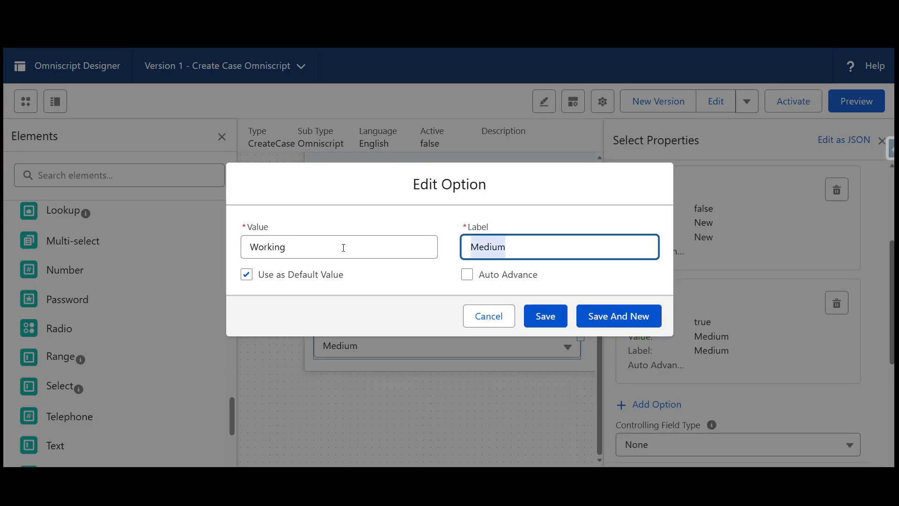
pyautogui.write('Worki')
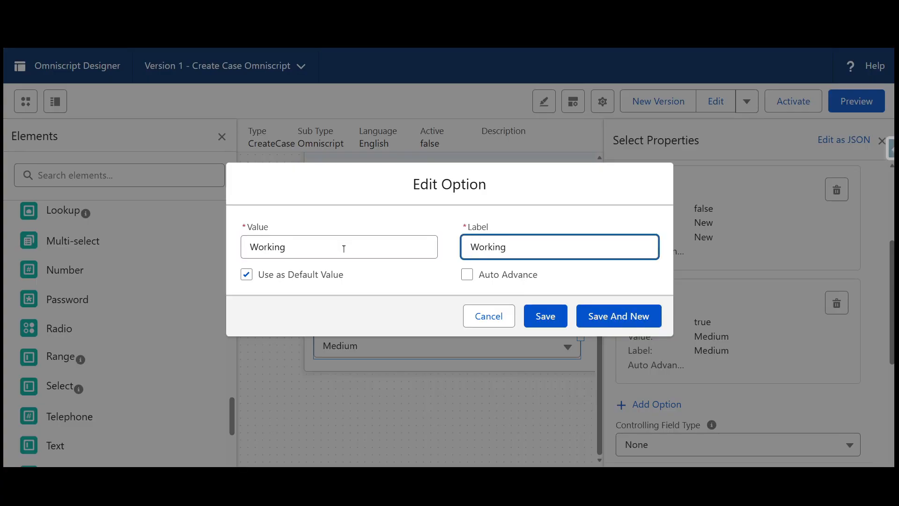
pyautogui.write('ng')
pyautogui.click(550, 316)
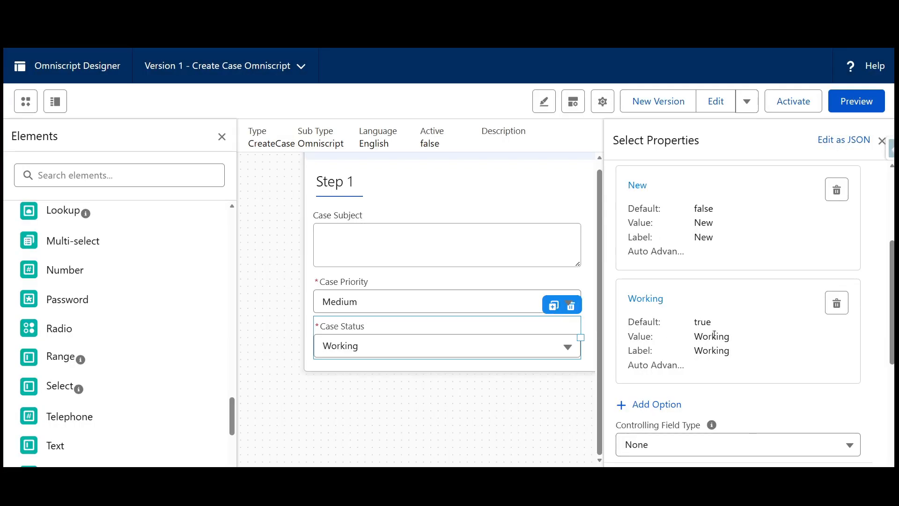
# Step: Make New the default value of the Case Status select instead of Working
pyautogui.click(639, 185)
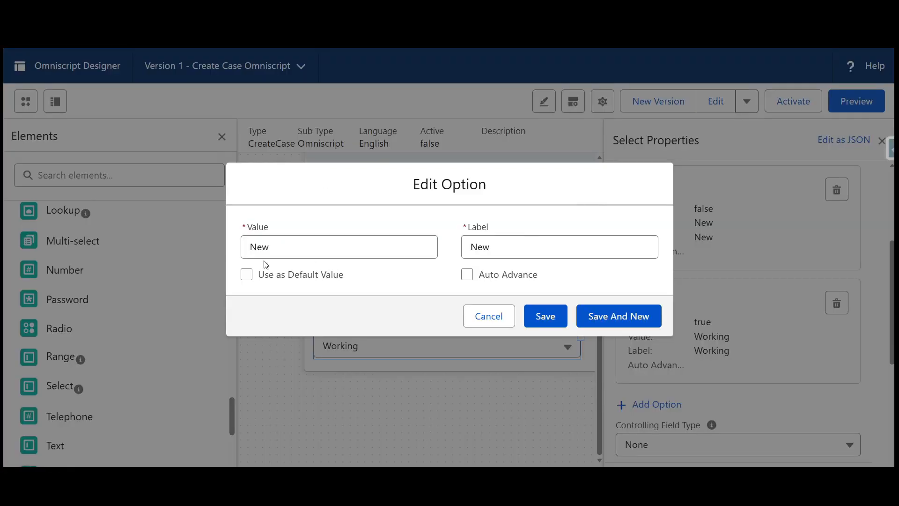
pyautogui.click(247, 275)
pyautogui.click(535, 317)
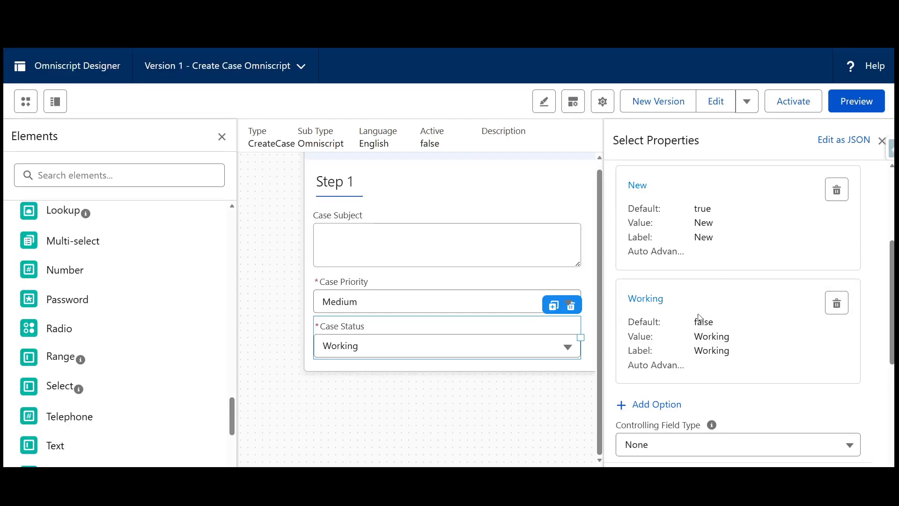
pyautogui.click(652, 298)
pyautogui.click(543, 315)
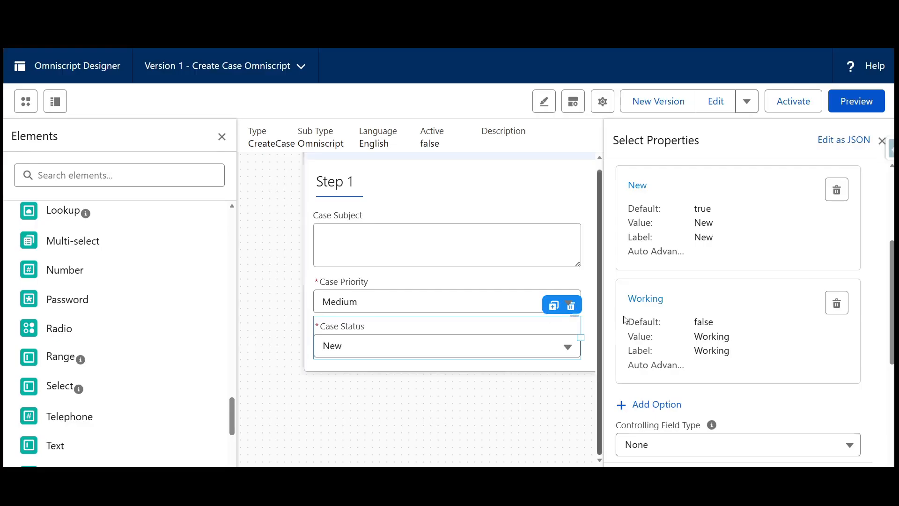
pyautogui.scroll(1, 742, 265)
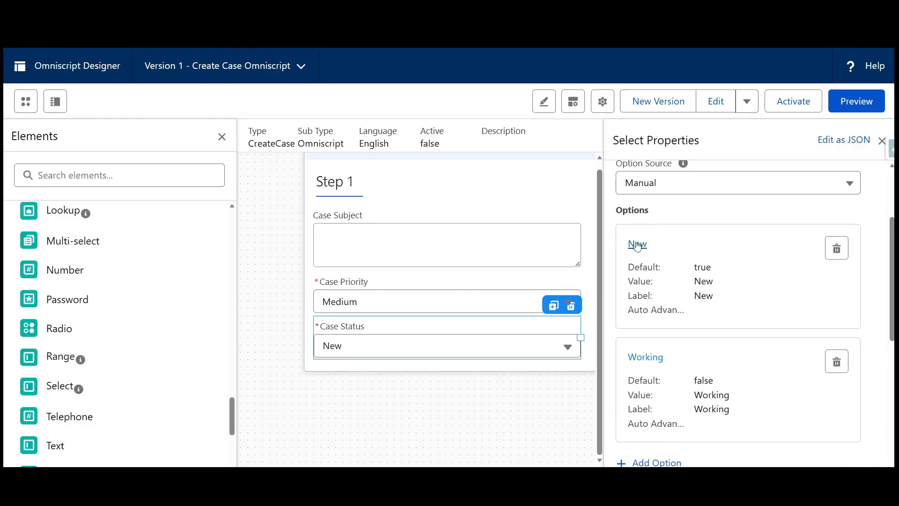
pyautogui.click(633, 247)
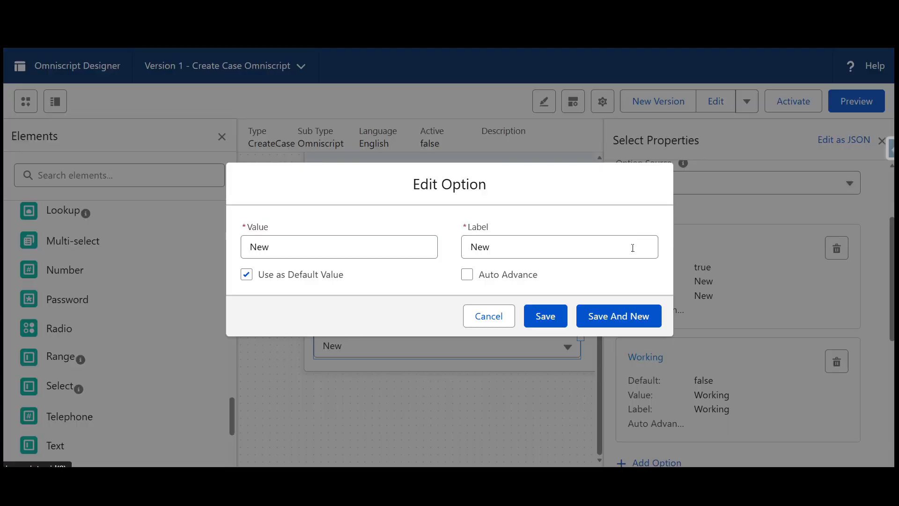
pyautogui.click(543, 316)
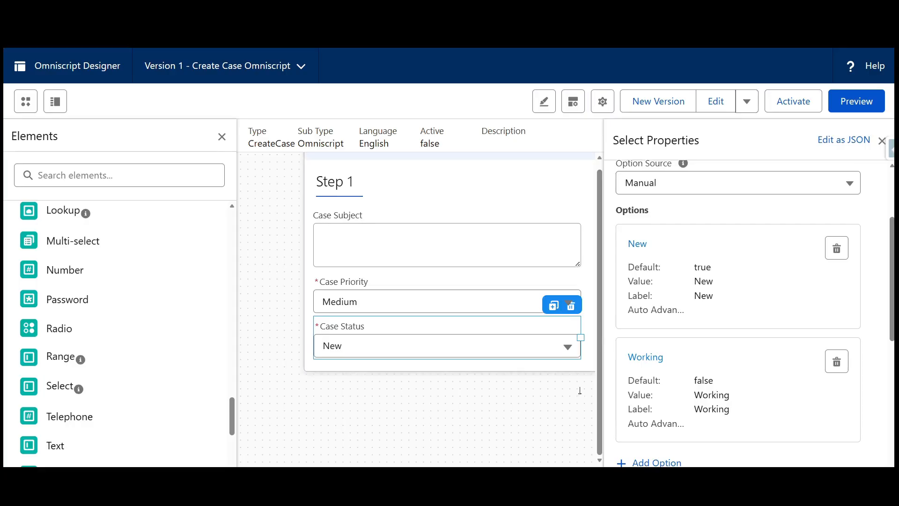
pyautogui.scroll(3, 421, 309)
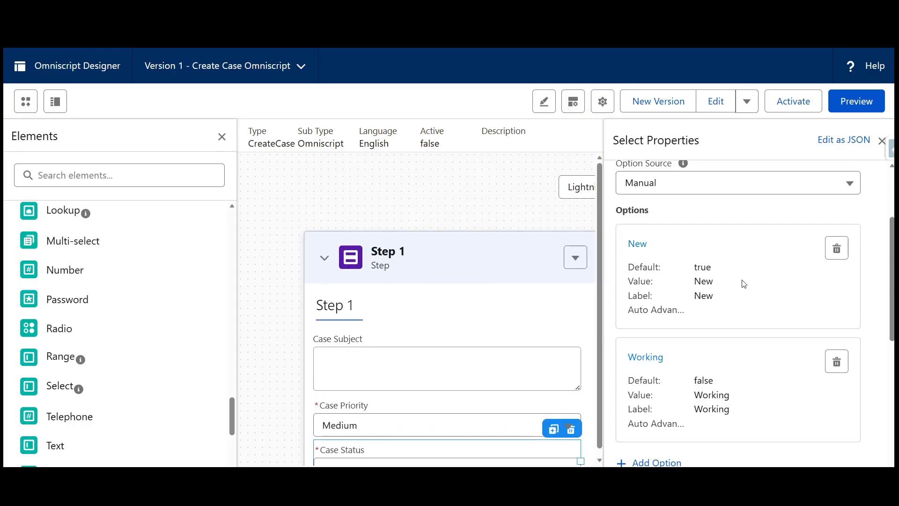
pyautogui.scroll(3, 738, 283)
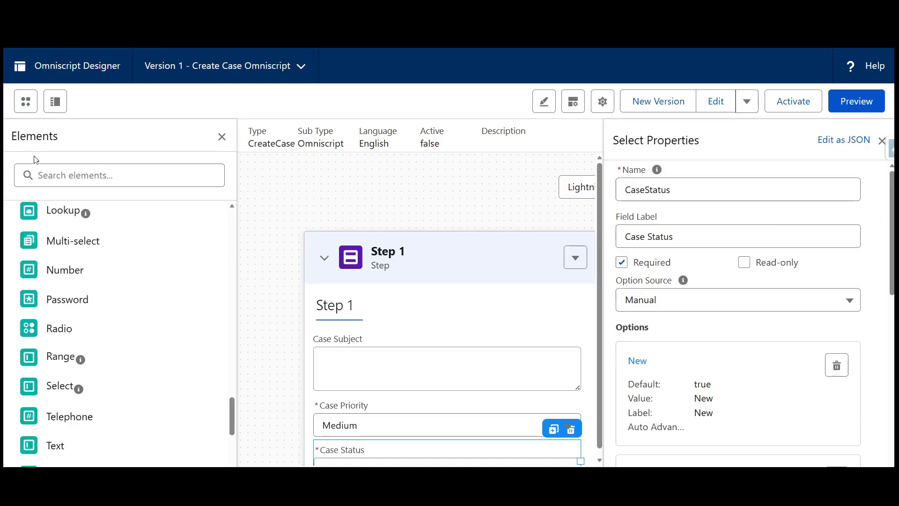
pyautogui.click(29, 102)
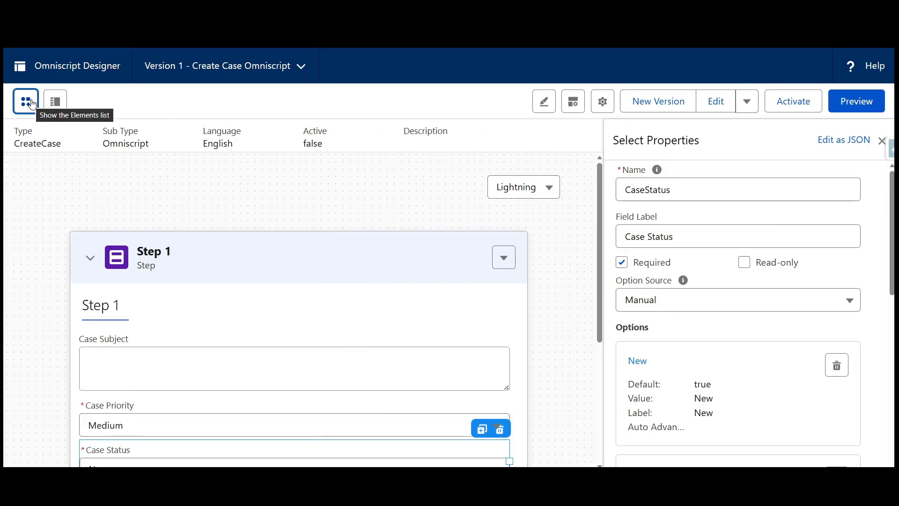
pyautogui.click(32, 104)
pyautogui.click(55, 101)
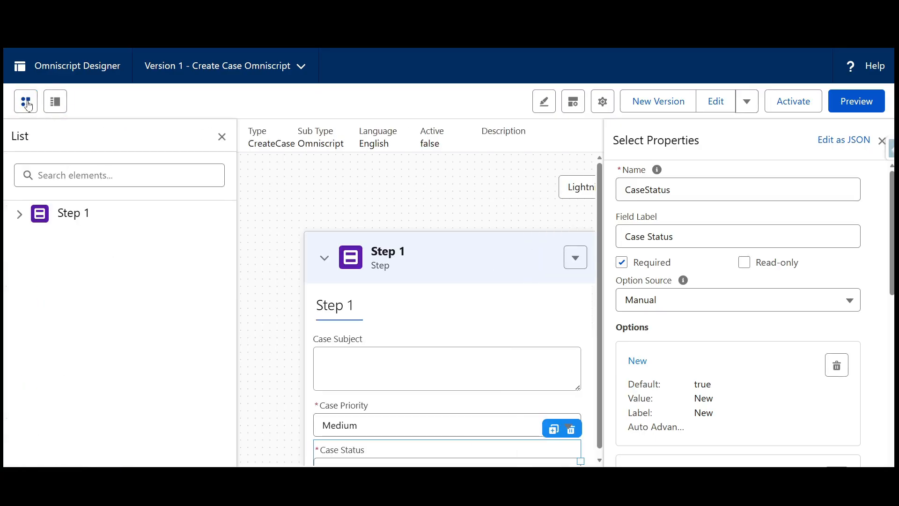
pyautogui.click(28, 105)
# Step: Search the elements for "da" and add a Data Mapper Post Action below Step 1
pyautogui.click(52, 170)
pyautogui.write('da')
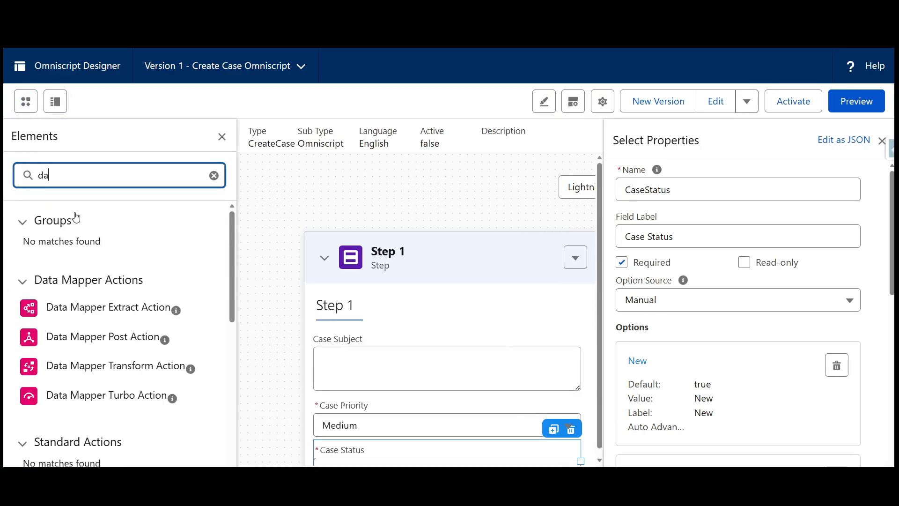
pyautogui.scroll(-4, 356, 330)
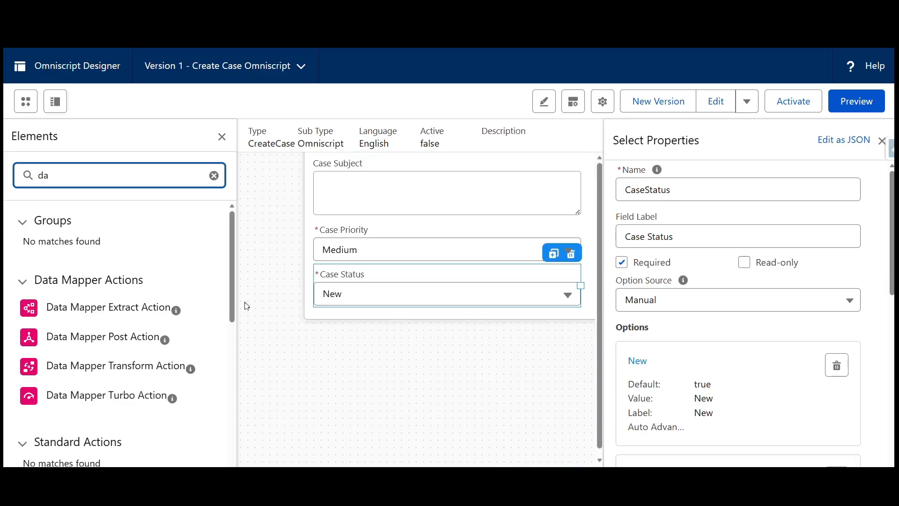
pyautogui.scroll(3, 439, 211)
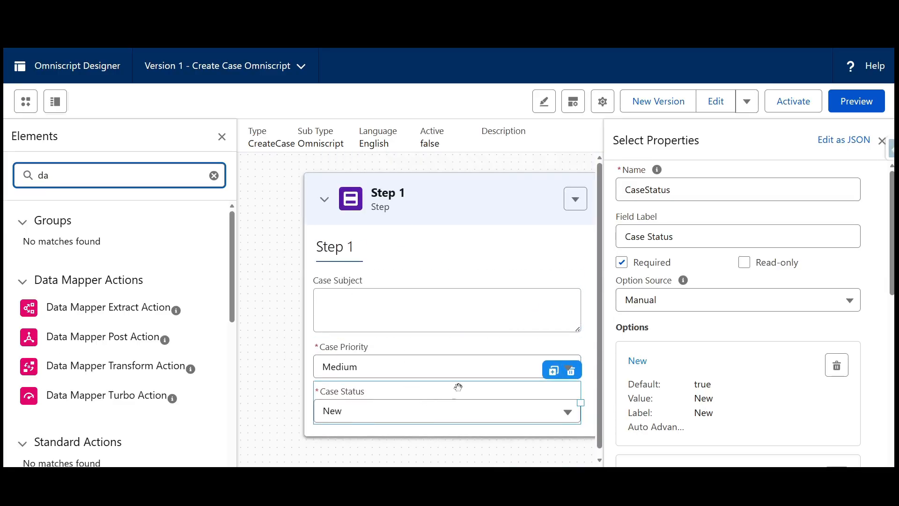
pyautogui.scroll(-1, 371, 419)
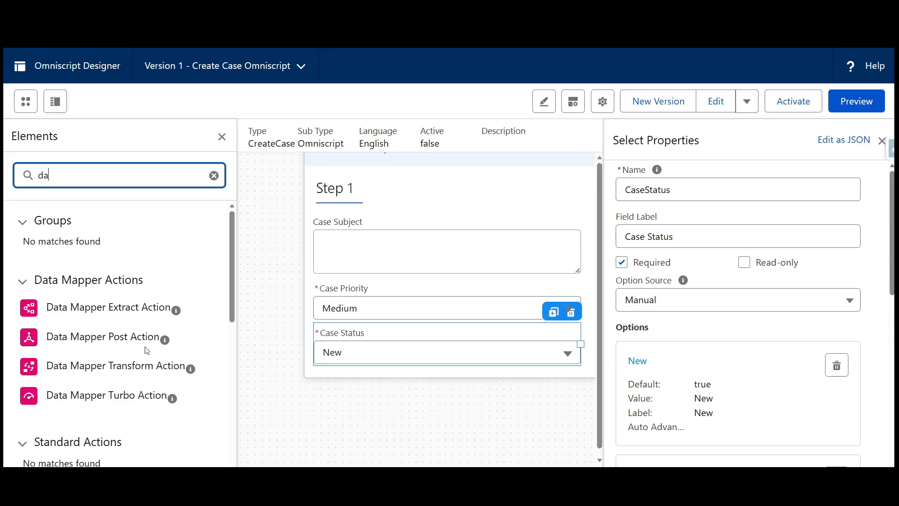
pyautogui.moveTo(148, 346); pyautogui.dragTo(419, 397)
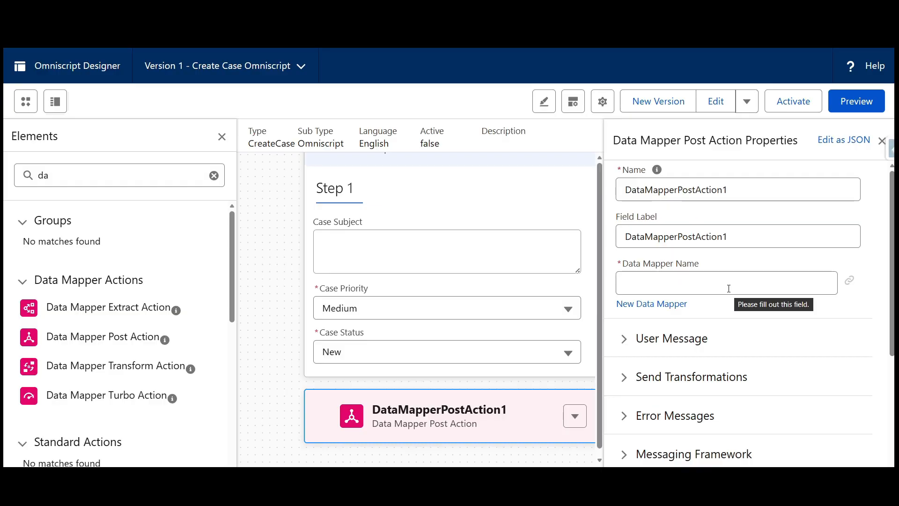
# Step: Set both the name and the field label of the Data Mapper Post Action to createCaseDRPost
pyautogui.doubleClick(763, 184)
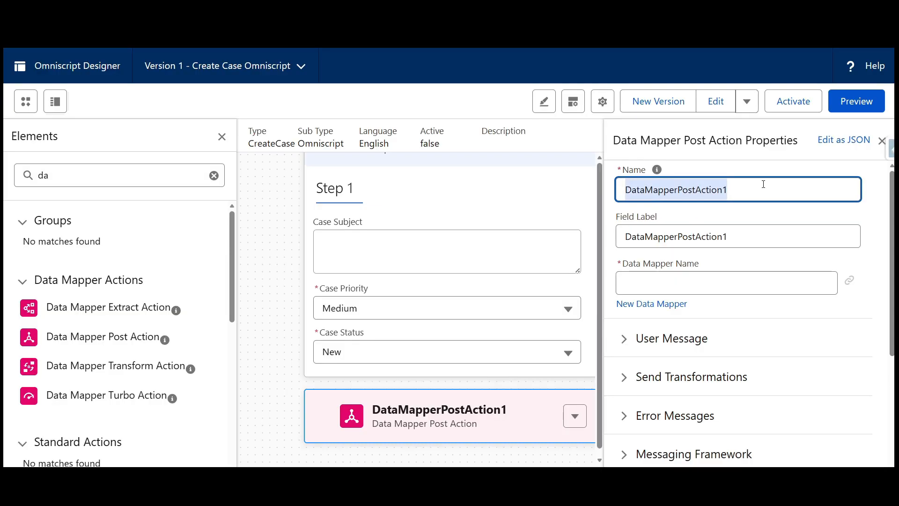
pyautogui.write('c')
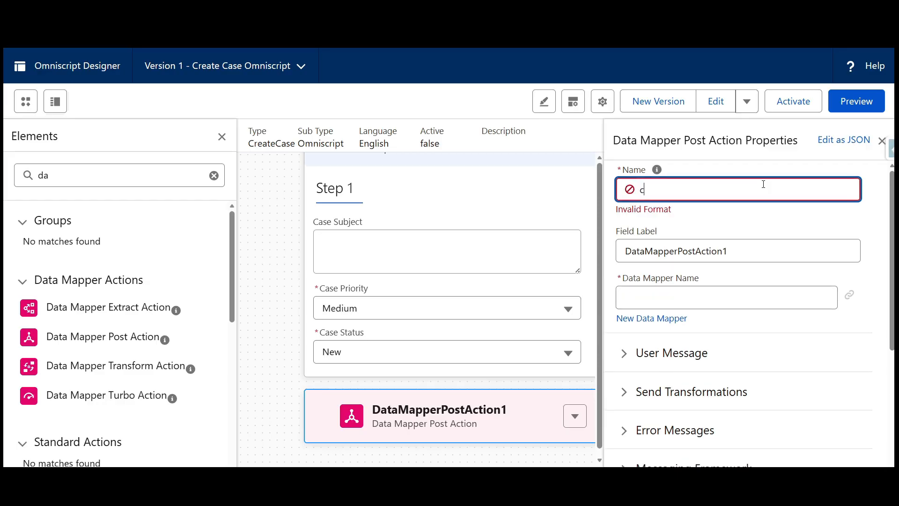
pyautogui.write('reateCase')
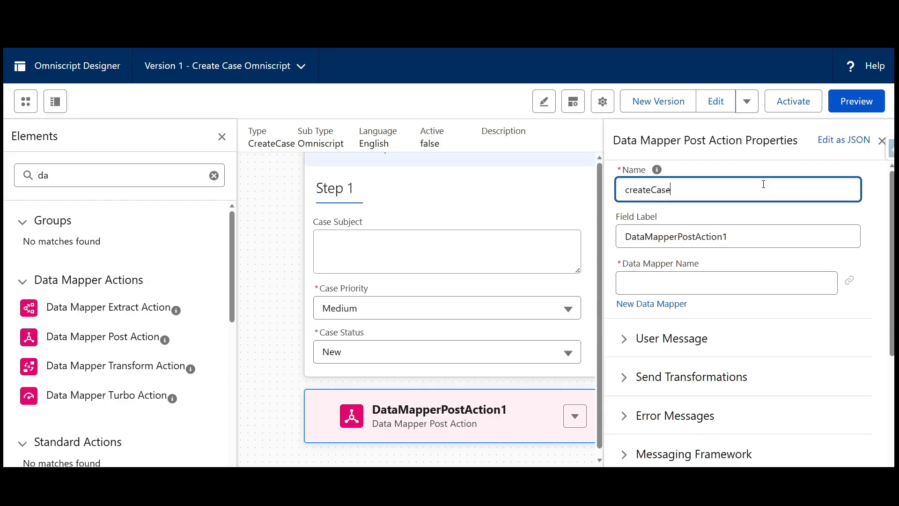
pyautogui.write('DRPost')
pyautogui.hotkey('ctrl', 'a')
pyautogui.hotkey('ctrl', 'c')
pyautogui.press('Tab')
pyautogui.hotkey('ctrl', 'v')
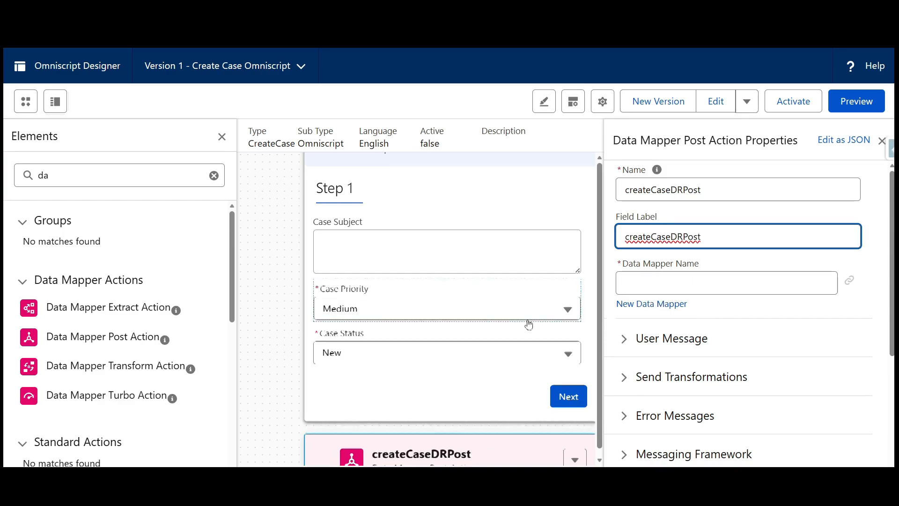
# Step: Create a new Data Mapper named createCaseDRPost for the Data Mapper Post Action
pyautogui.scroll(-2, 427, 321)
pyautogui.scroll(-1, 426, 321)
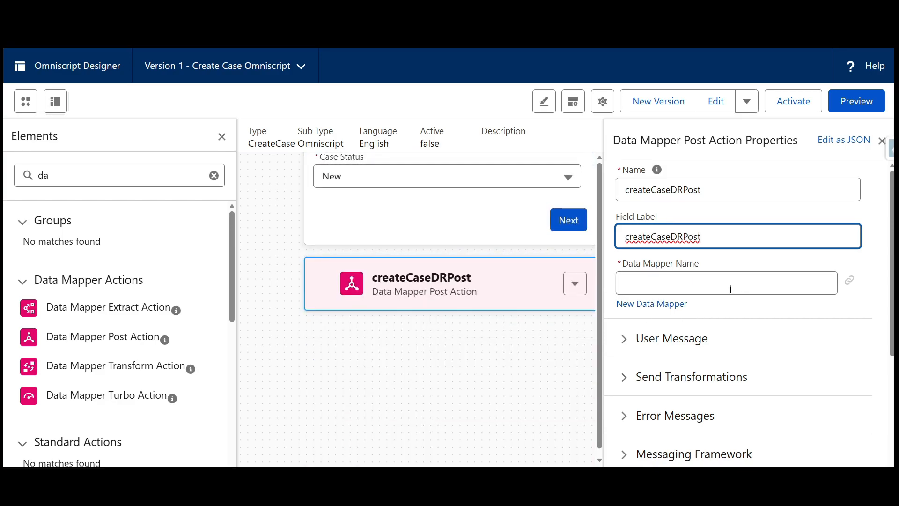
pyautogui.click(658, 305)
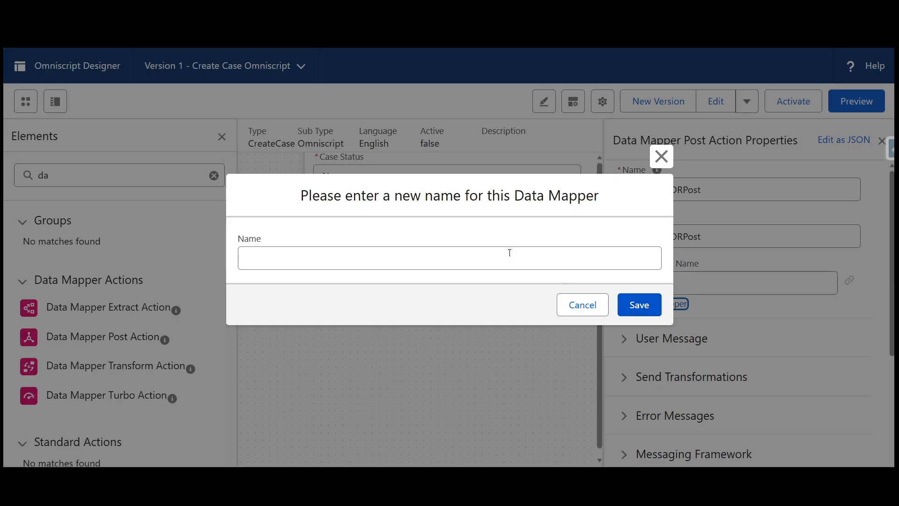
pyautogui.click(452, 248)
pyautogui.hotkey('ctrl', 'v')
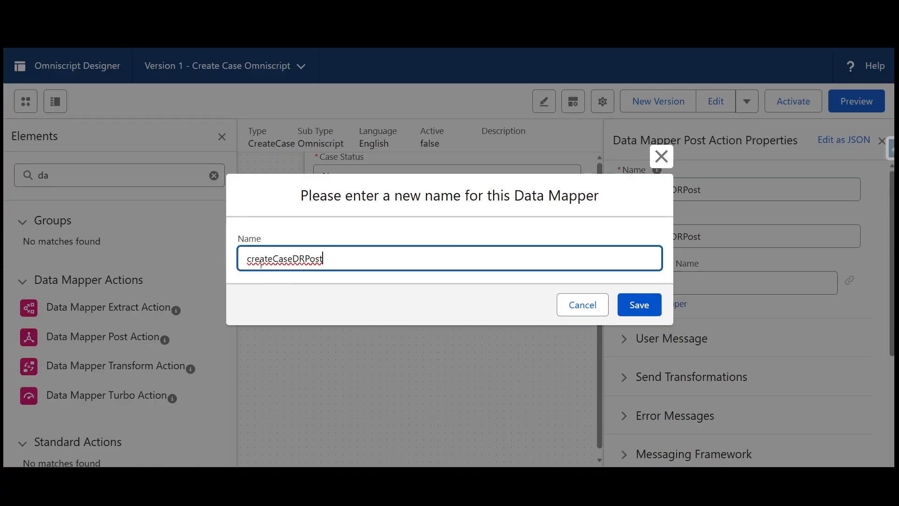
pyautogui.click(639, 304)
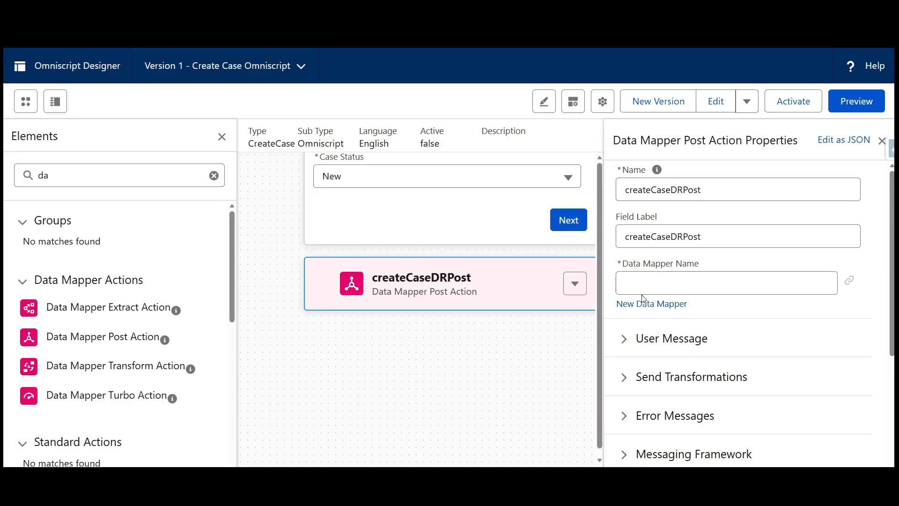
pyautogui.click(643, 301)
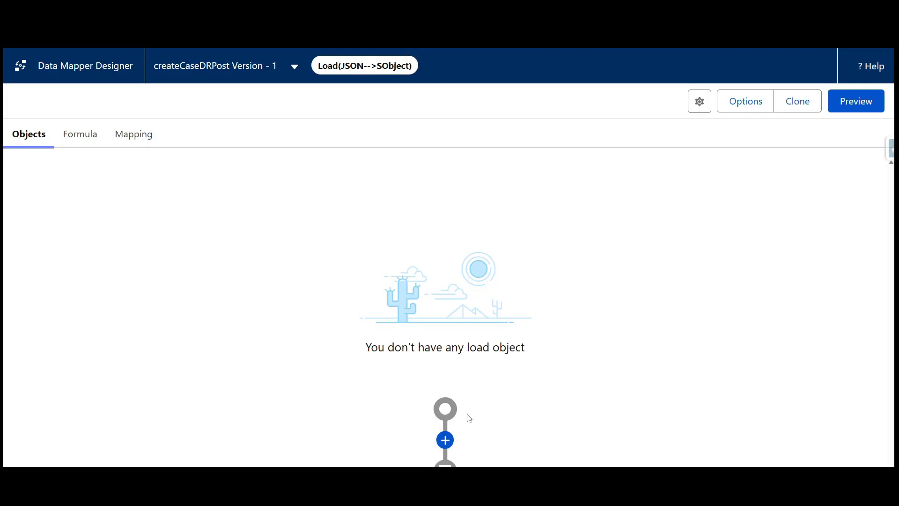
# Step: Add a load object to the createCaseDRPost Data Mapper and select Case as its object
pyautogui.click(445, 440)
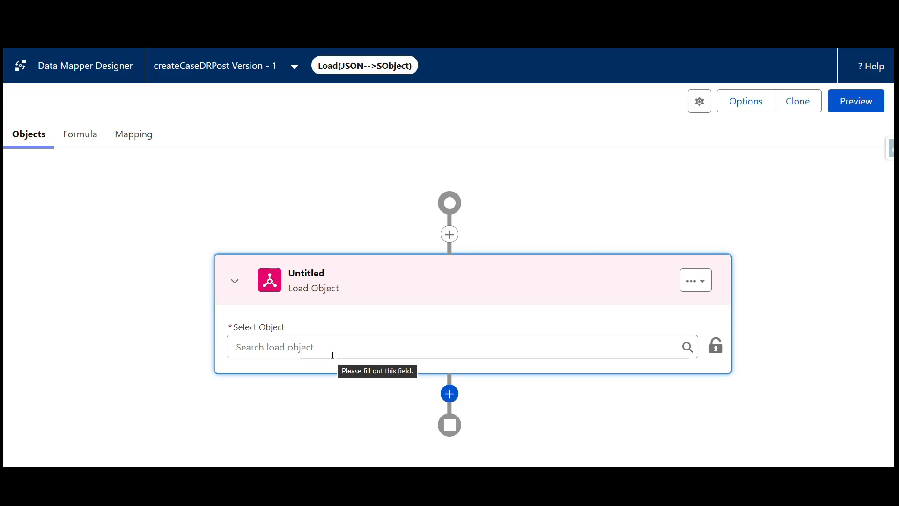
pyautogui.click(364, 338)
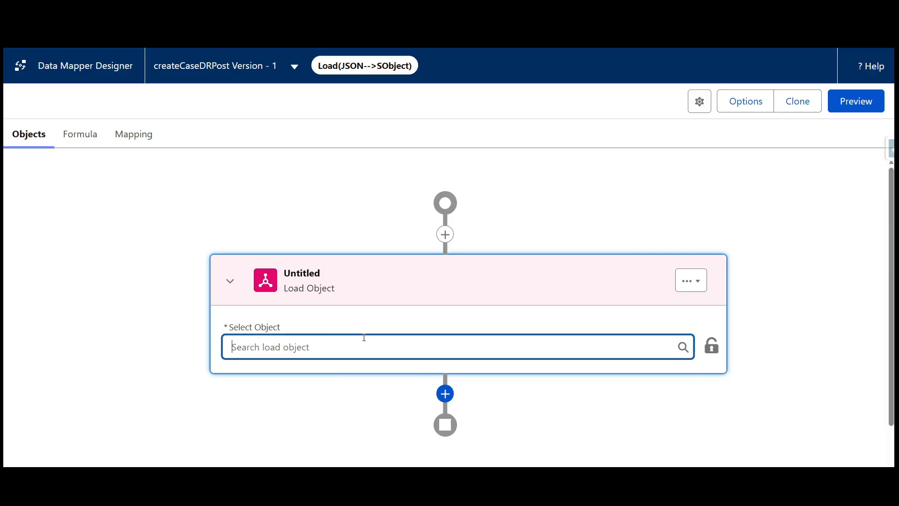
pyautogui.scroll(-15, 365, 340)
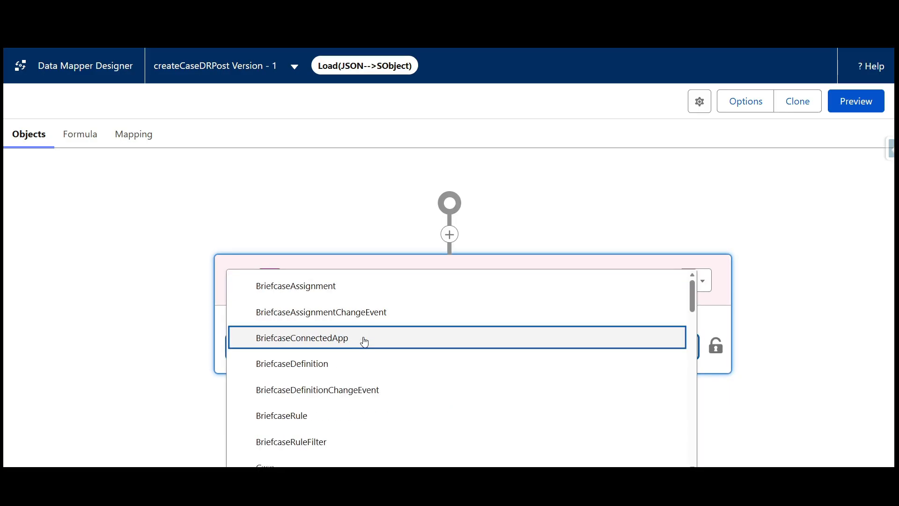
pyautogui.click(331, 462)
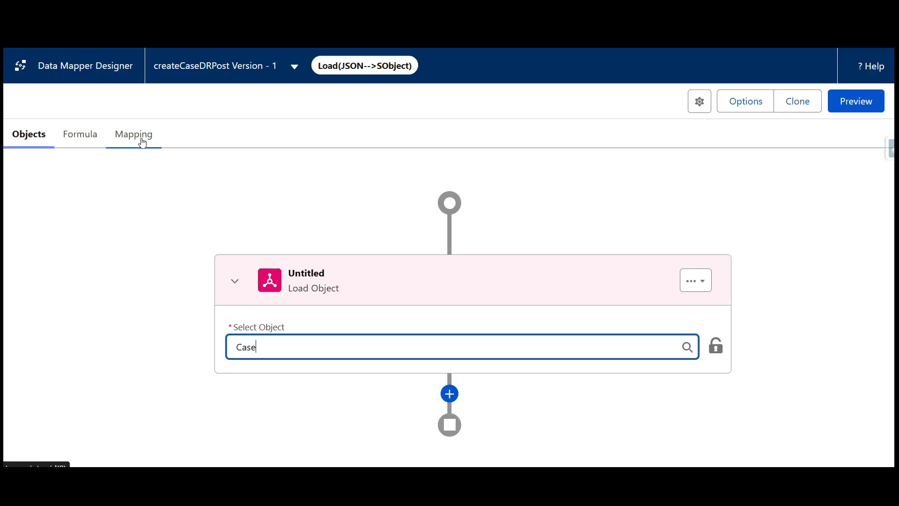
# Step: Examine the Data Mapper's input JSON for the mapping, especially the case fields inside the Step1 node
pyautogui.click(143, 143)
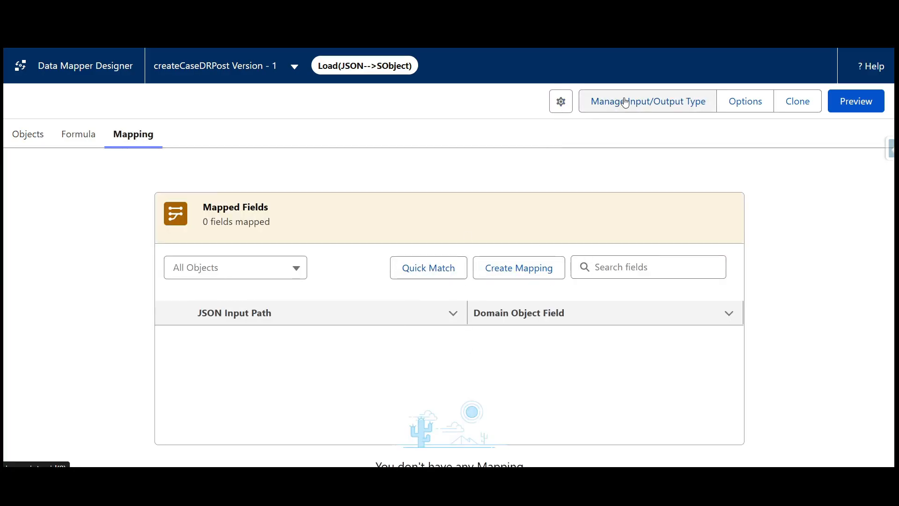
pyautogui.click(652, 110)
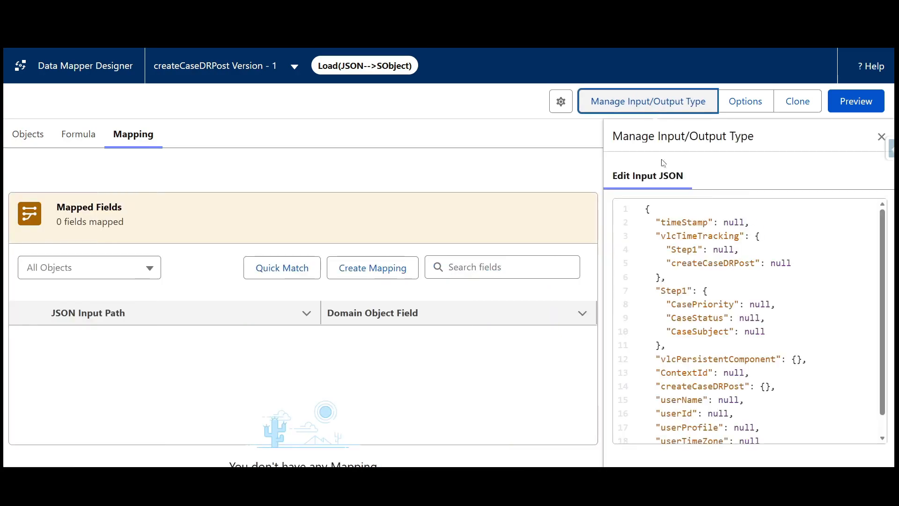
pyautogui.scroll(-1, 670, 345)
pyautogui.scroll(1, 638, 298)
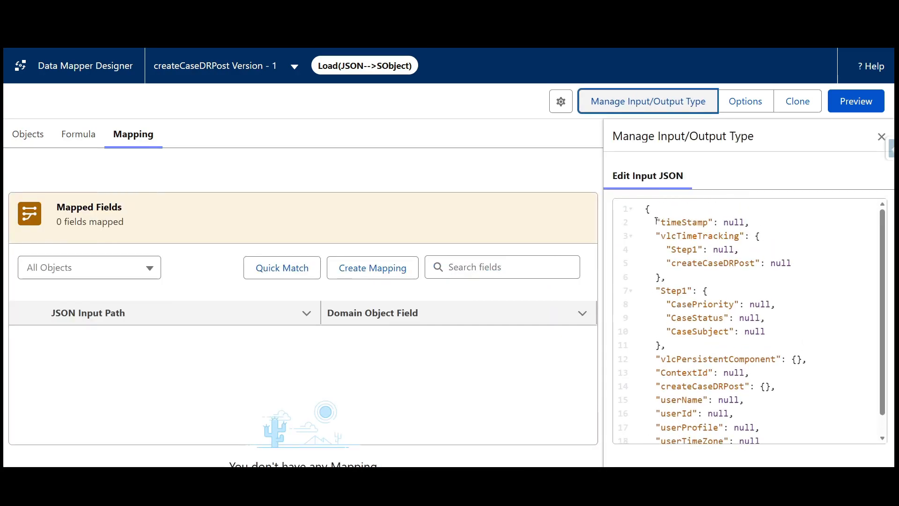
pyautogui.moveTo(650, 209)
pyautogui.mouseDown()
pyautogui.moveTo(646, 287)
pyautogui.moveTo(690, 425)
pyautogui.moveTo(687, 457)
pyautogui.moveTo(692, 410)
pyautogui.moveTo(636, 214)
pyautogui.moveTo(646, 195)
pyautogui.mouseUp()
pyautogui.scroll(-1, 691, 408)
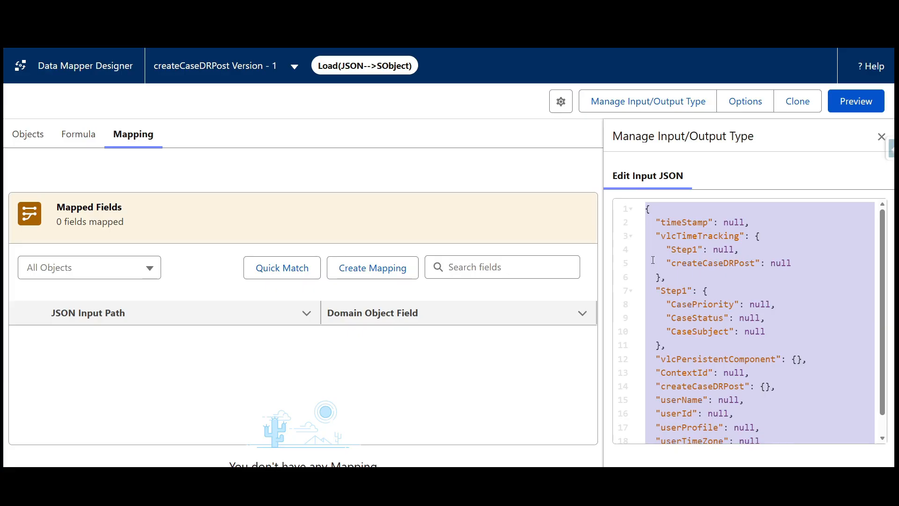
pyautogui.scroll(-1, 701, 324)
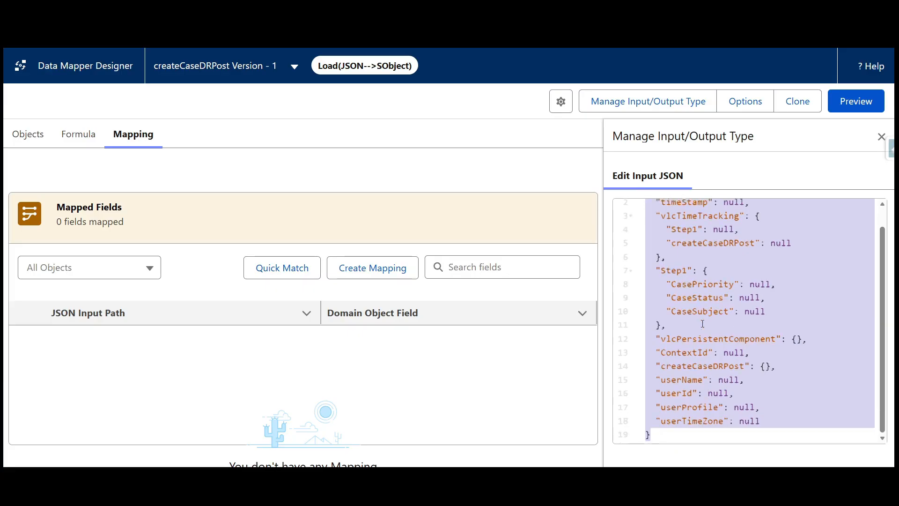
pyautogui.click(668, 268)
pyautogui.doubleClick(676, 271)
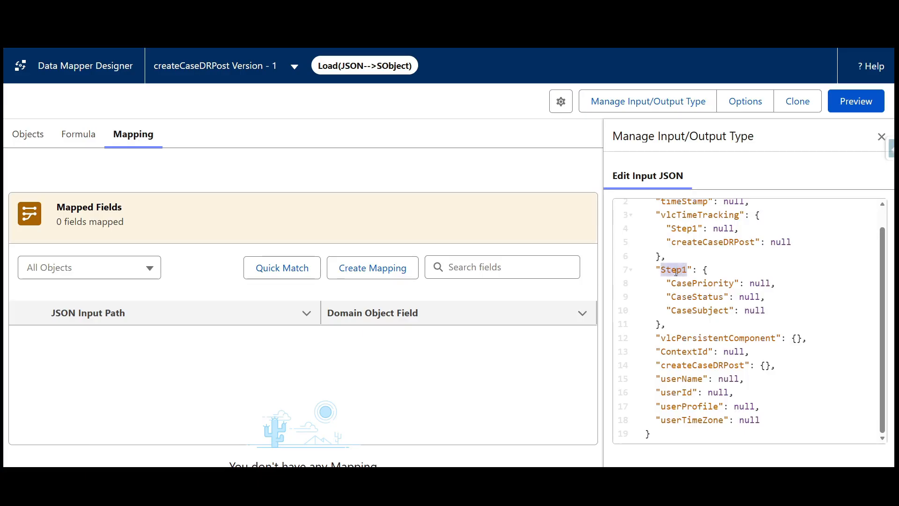
pyautogui.moveTo(671, 322); pyautogui.dragTo(660, 267)
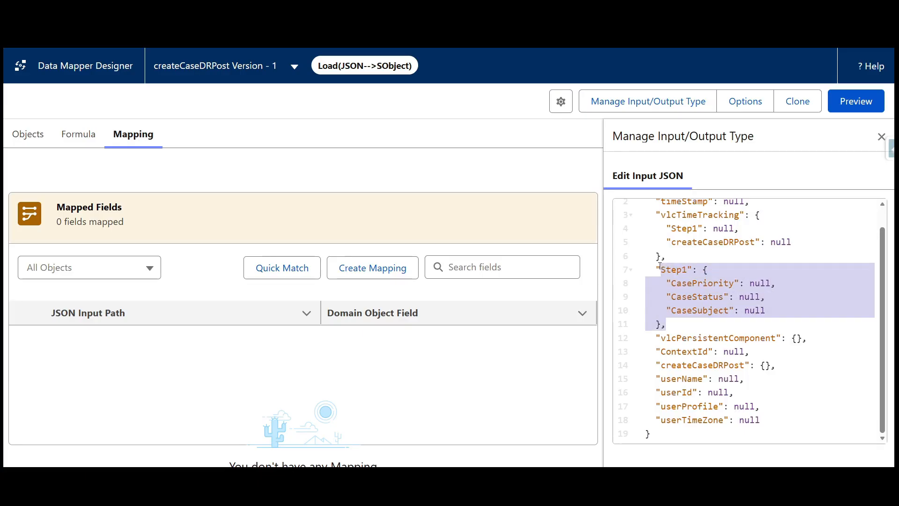
pyautogui.doubleClick(684, 283)
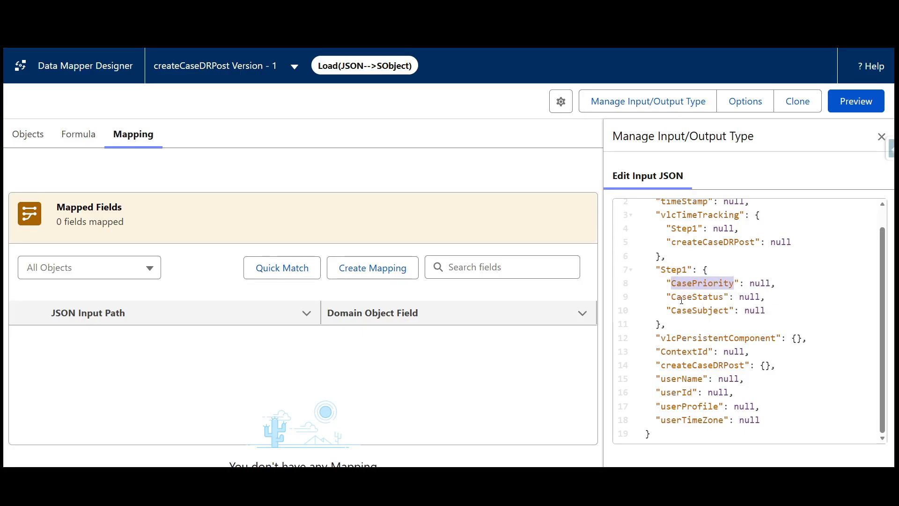
pyautogui.doubleClick(683, 297)
pyautogui.doubleClick(683, 311)
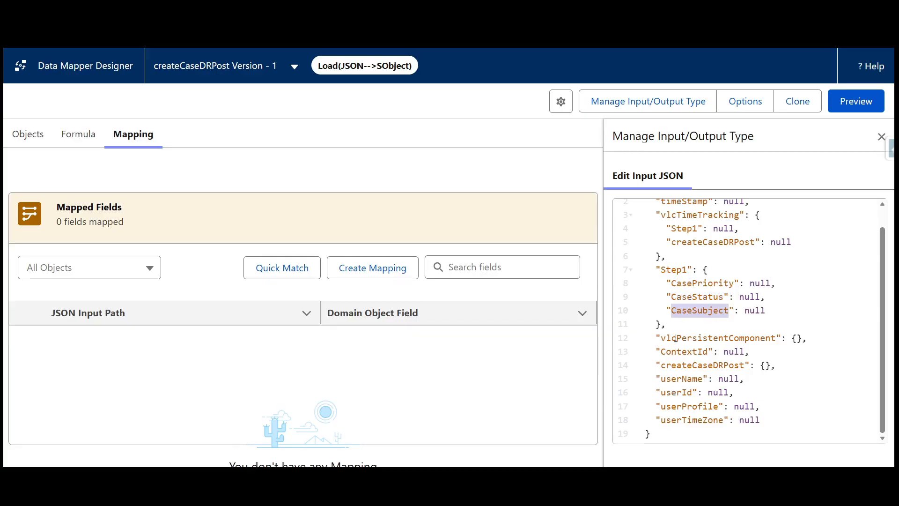
pyautogui.moveTo(675, 338); pyautogui.dragTo(652, 203)
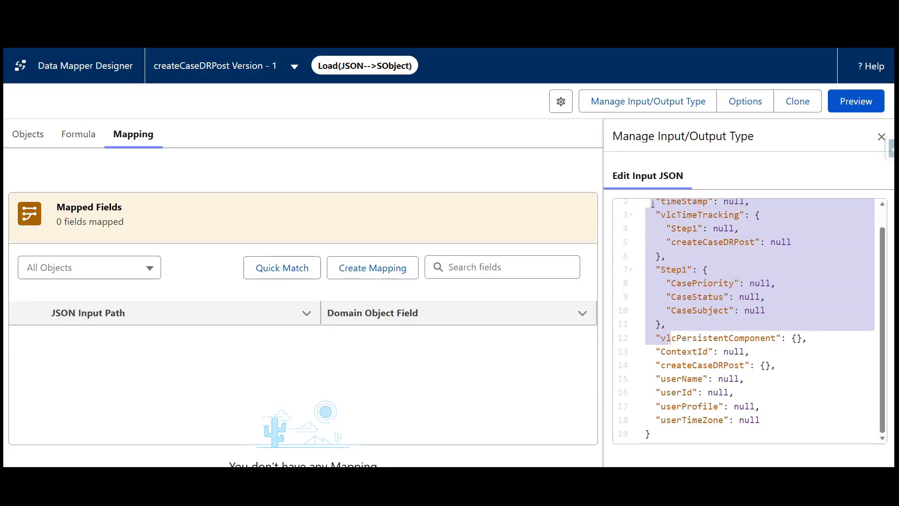
pyautogui.scroll(1, 670, 312)
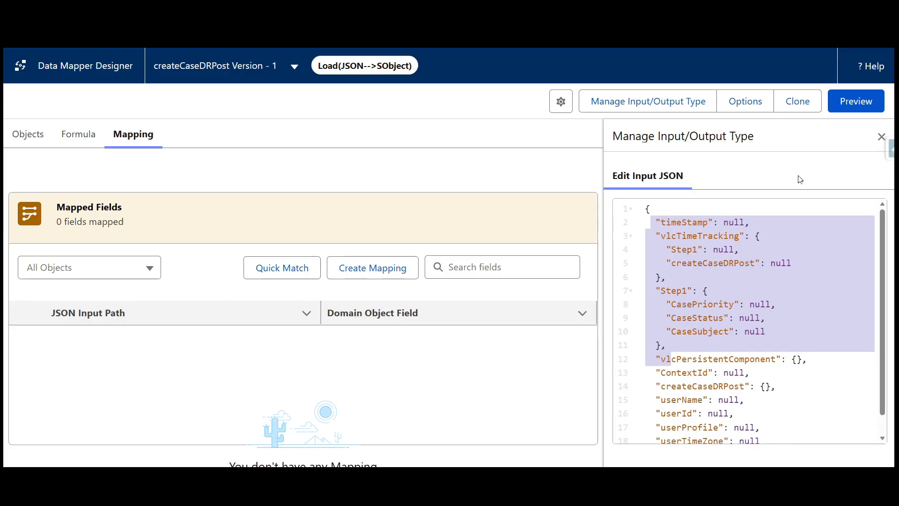
pyautogui.click(880, 137)
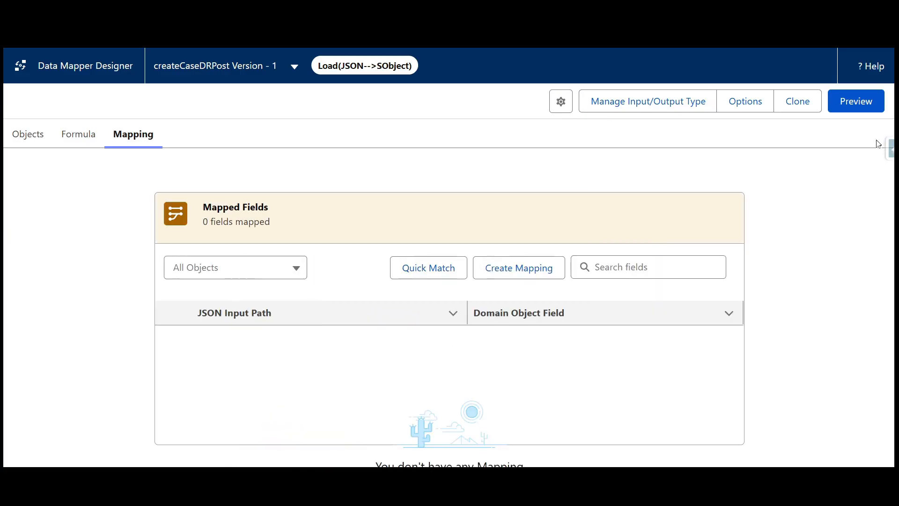
# Step: Try to match the JSON input paths with the Case fields automatically using Auto Match in Quick Match
pyautogui.click(435, 276)
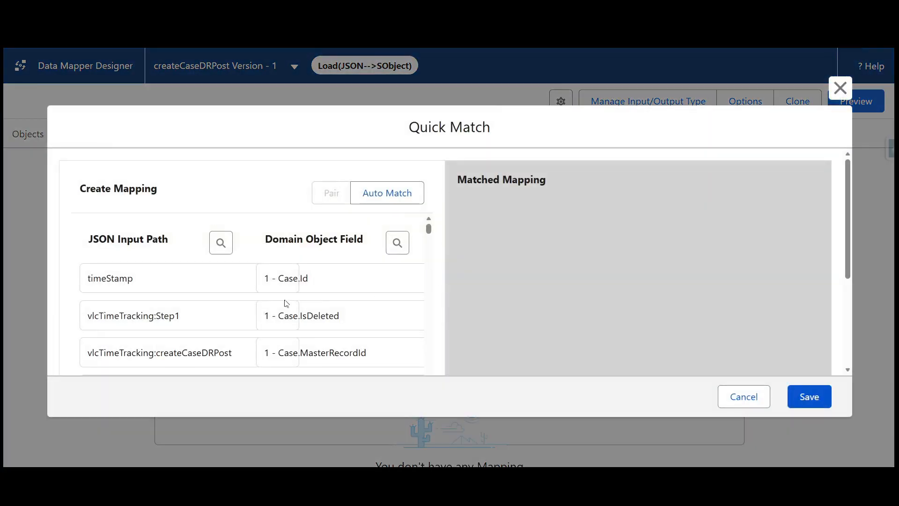
pyautogui.click(386, 194)
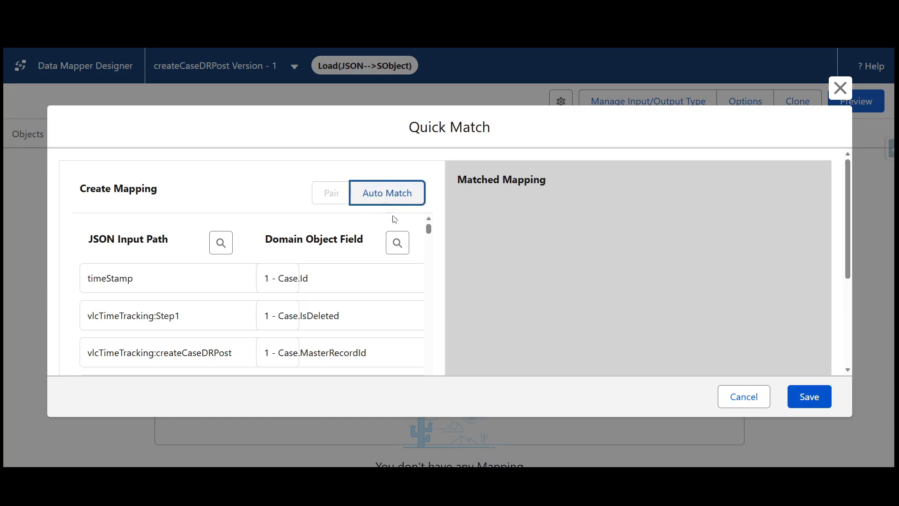
pyautogui.scroll(-3, 353, 307)
pyautogui.scroll(3, 356, 290)
pyautogui.scroll(-3, 347, 318)
pyautogui.scroll(3, 280, 325)
pyautogui.click(219, 243)
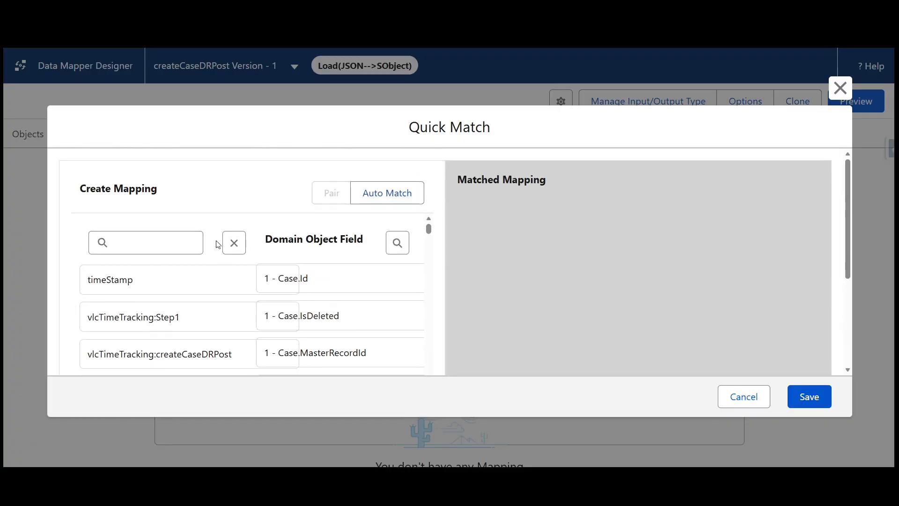
pyautogui.click(386, 198)
pyautogui.scroll(-3, 301, 319)
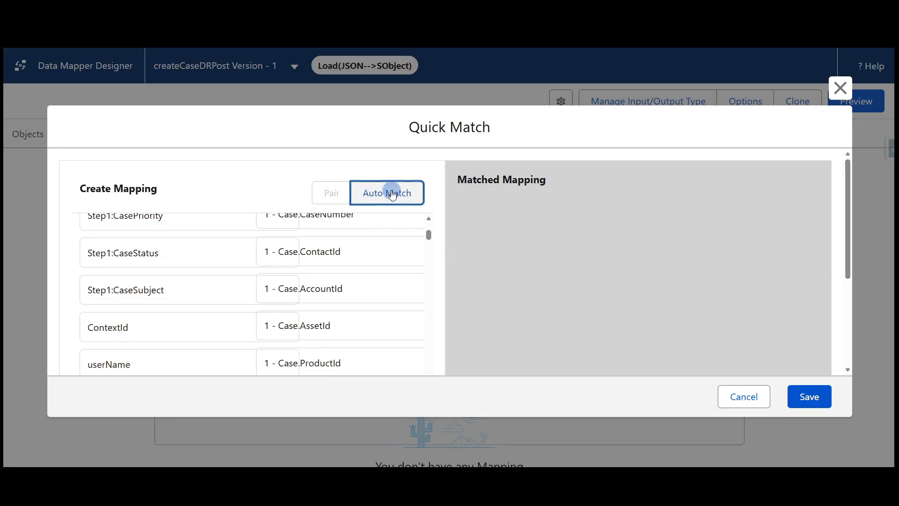
pyautogui.click(743, 396)
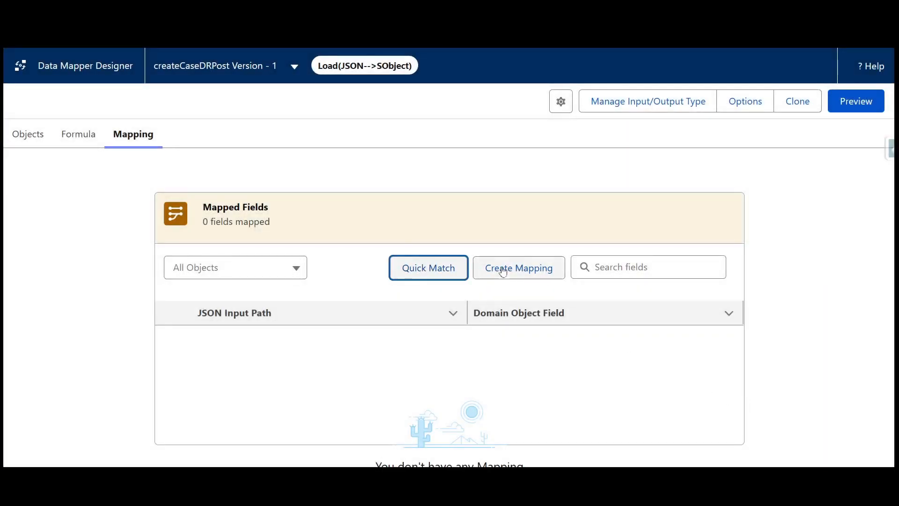
# Step: Create a mapping from Step1:CaseSubject to the Subject field of domain object 1 - Case and save it
pyautogui.click(508, 271)
pyautogui.click(253, 188)
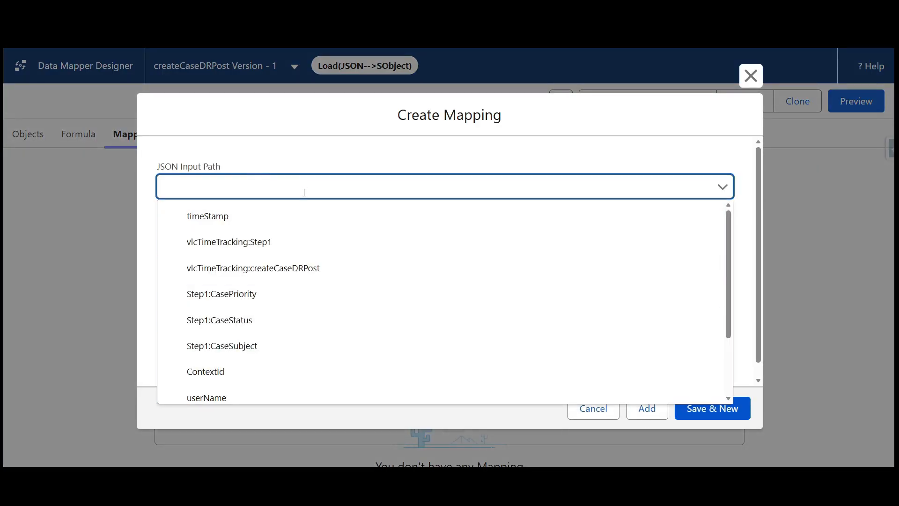
pyautogui.write('subj')
pyautogui.click(302, 213)
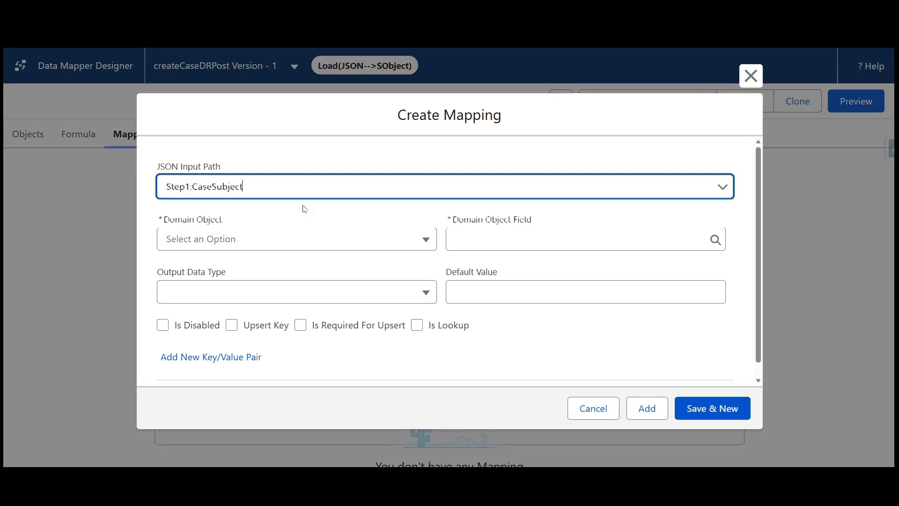
pyautogui.click(290, 240)
pyautogui.click(279, 265)
pyautogui.click(450, 241)
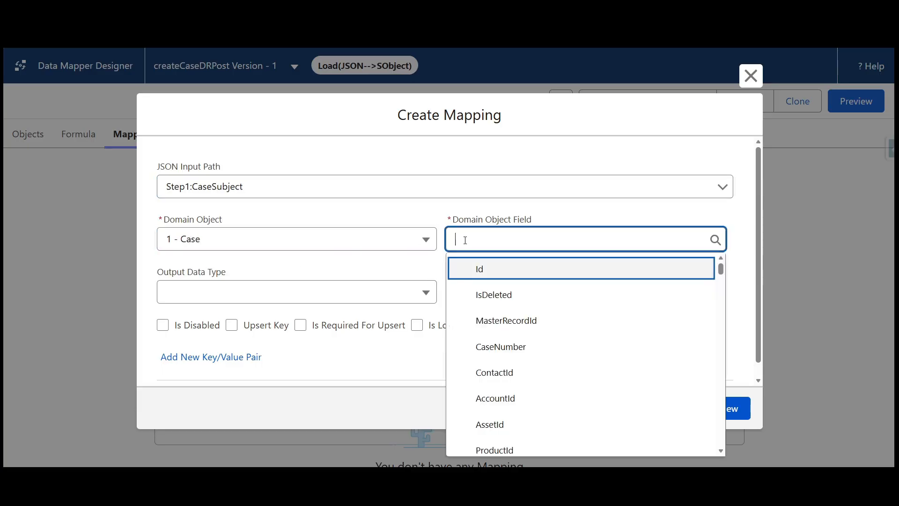
pyautogui.write('subje')
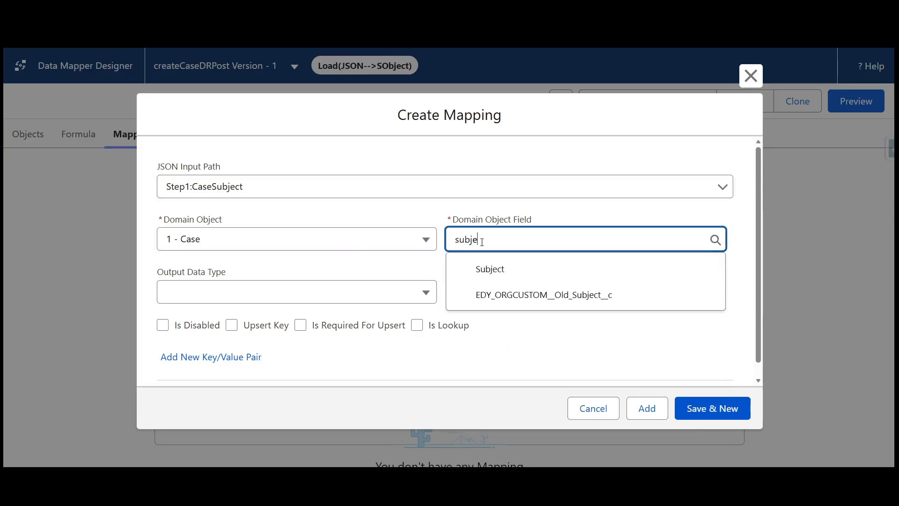
pyautogui.click(490, 269)
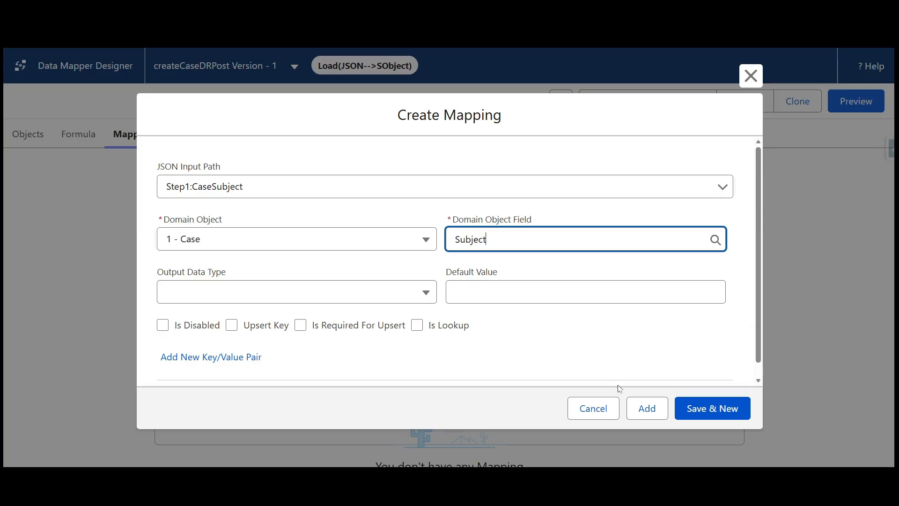
pyautogui.click(728, 408)
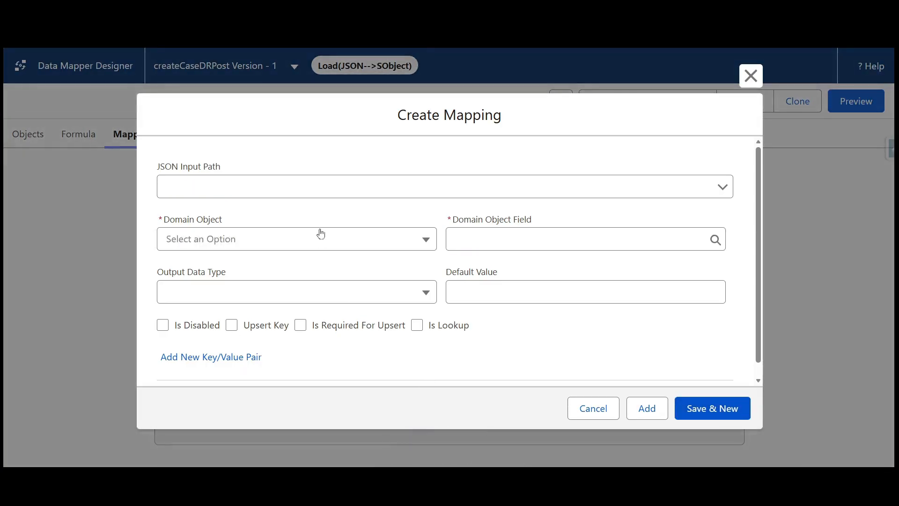
# Step: Create a mapping from Step1:CaseStatus to the Status field of domain object 1 - Case and save it
pyautogui.click(348, 186)
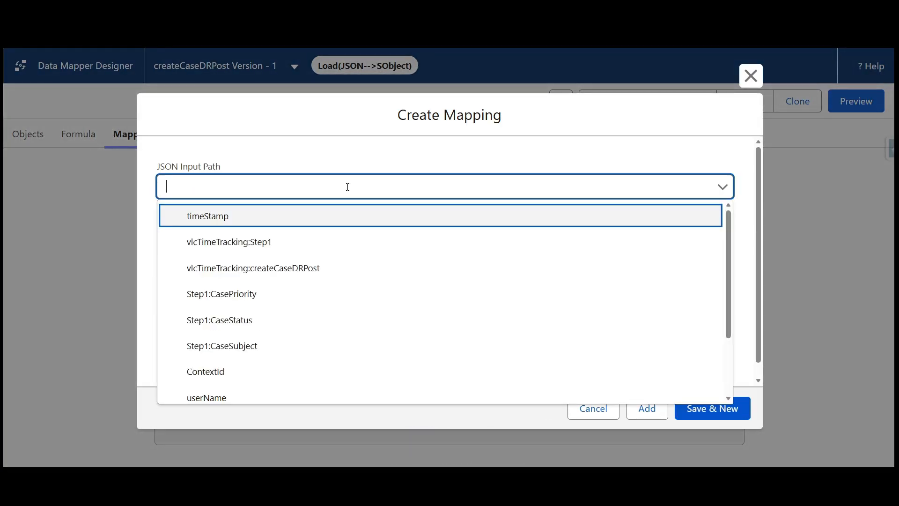
pyautogui.write('stat')
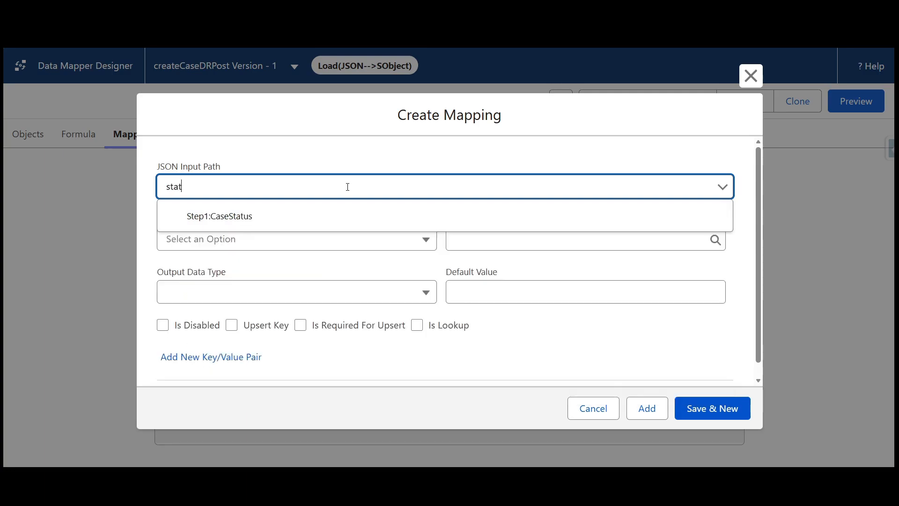
pyautogui.click(333, 216)
pyautogui.click(315, 238)
pyautogui.click(292, 269)
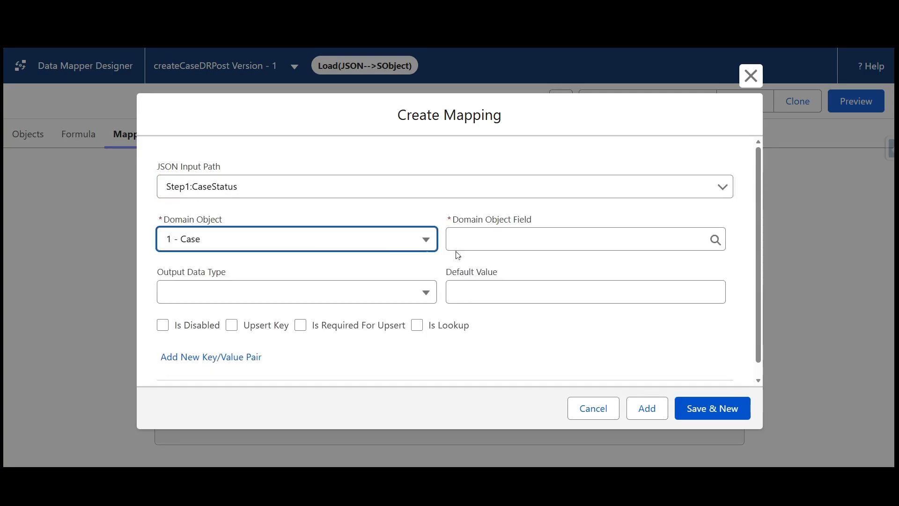
pyautogui.click(506, 241)
pyautogui.write('statu')
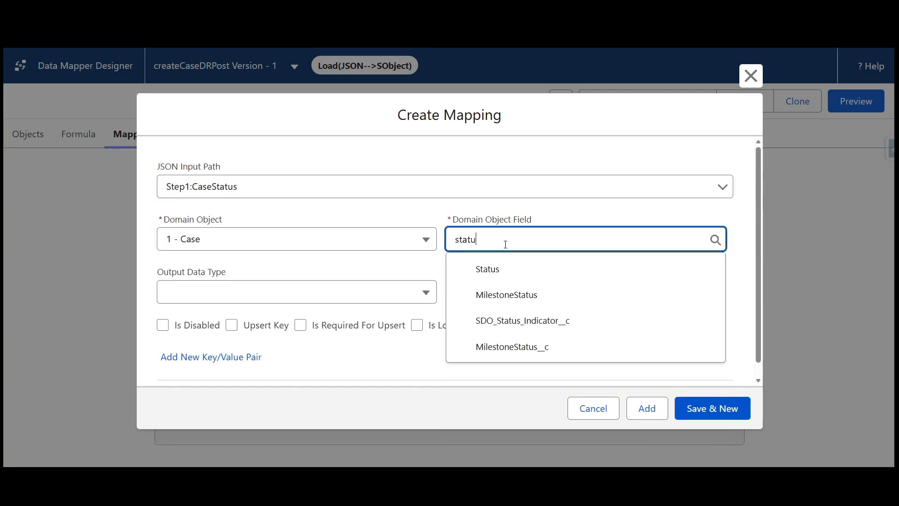
pyautogui.click(488, 269)
pyautogui.click(704, 409)
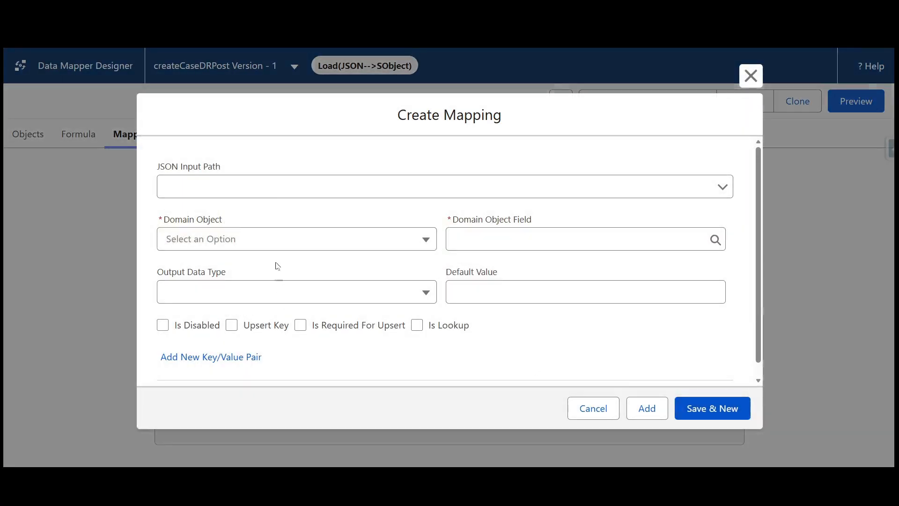
# Step: Add a mapping from Step1:CasePriority to the Priority field of domain object 1 - Case
pyautogui.click(281, 186)
pyautogui.write('prio')
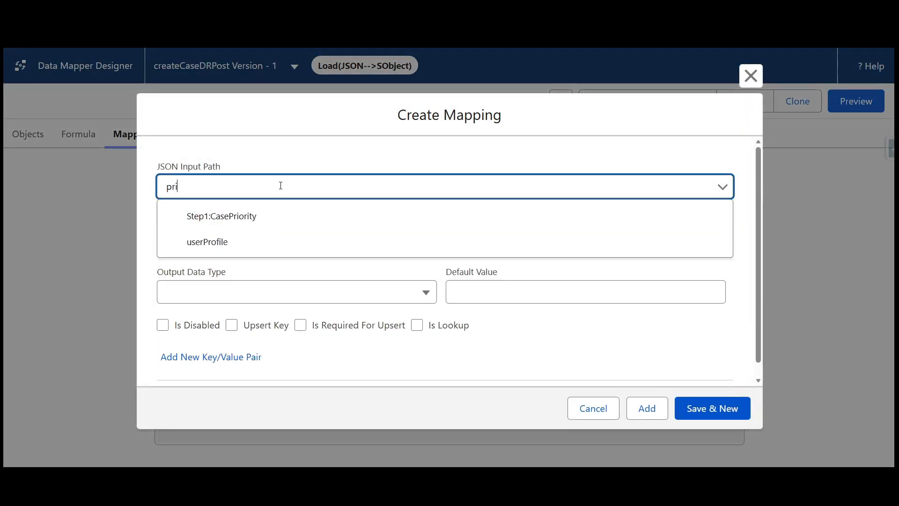
pyautogui.click(276, 215)
pyautogui.click(267, 242)
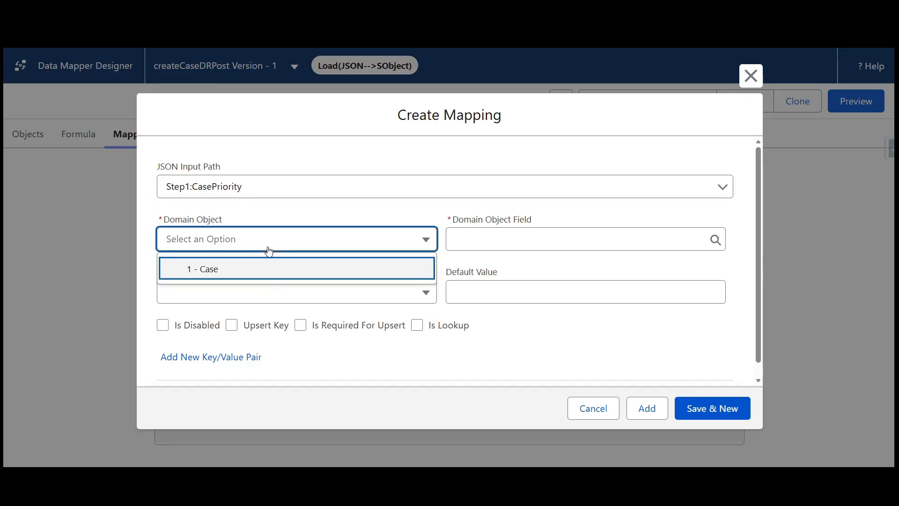
pyautogui.click(279, 280)
pyautogui.click(481, 241)
pyautogui.write('p')
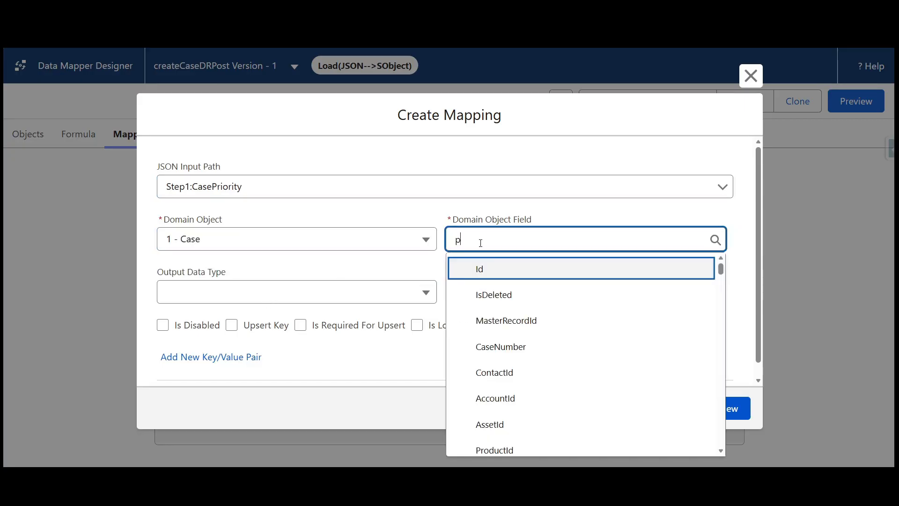
pyautogui.write('rio')
pyautogui.click(466, 268)
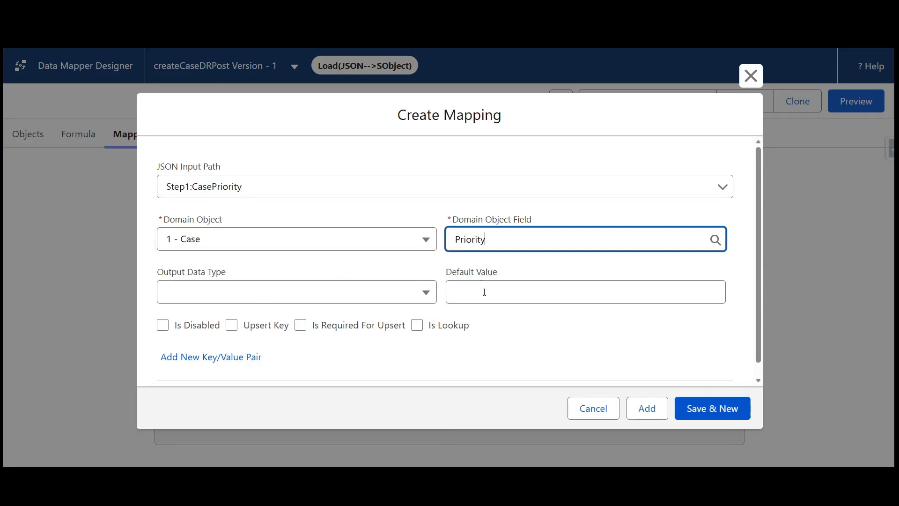
pyautogui.click(643, 407)
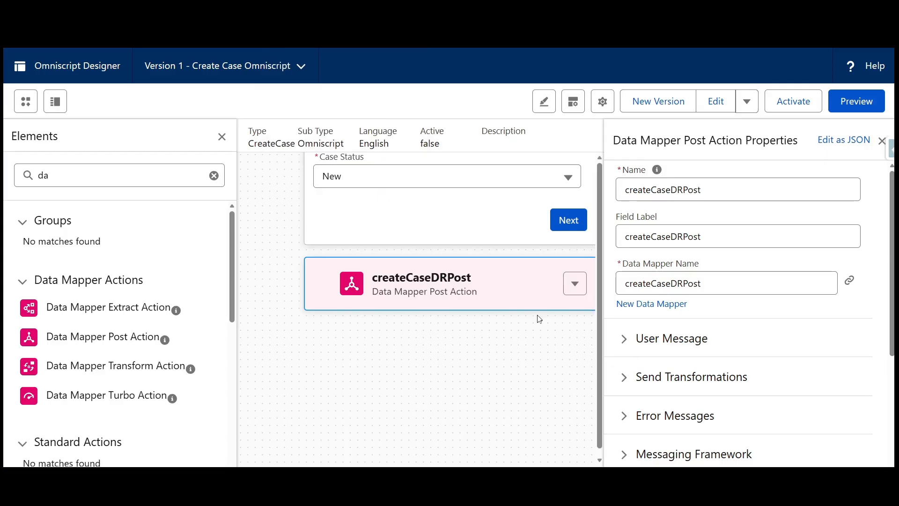
# Step: Examine the Omniscript's setup options and its structure in the element list, including the inputs inside Step 1
pyautogui.click(882, 143)
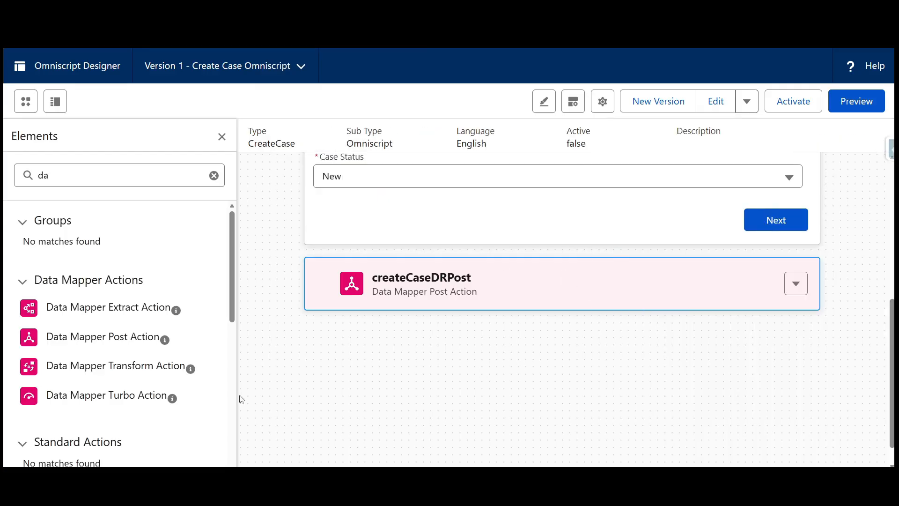
pyautogui.click(600, 112)
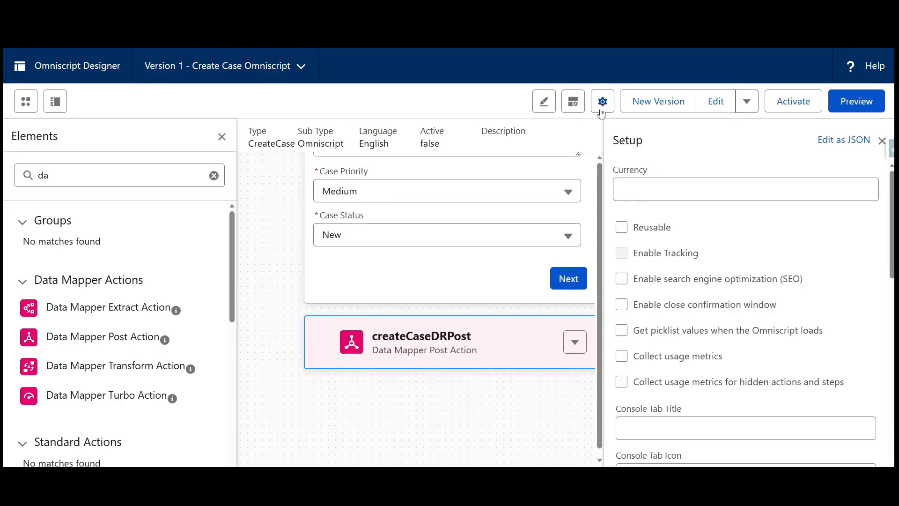
pyautogui.scroll(-1, 40, 276)
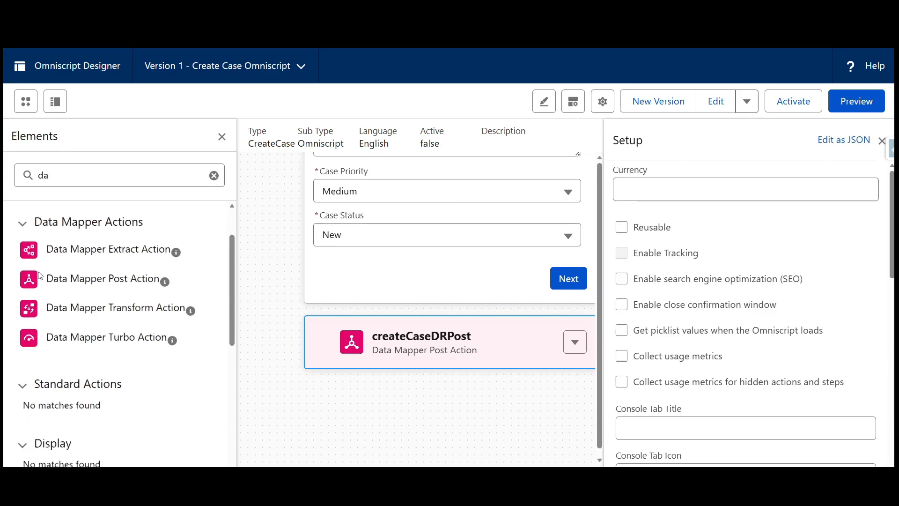
pyautogui.click(55, 101)
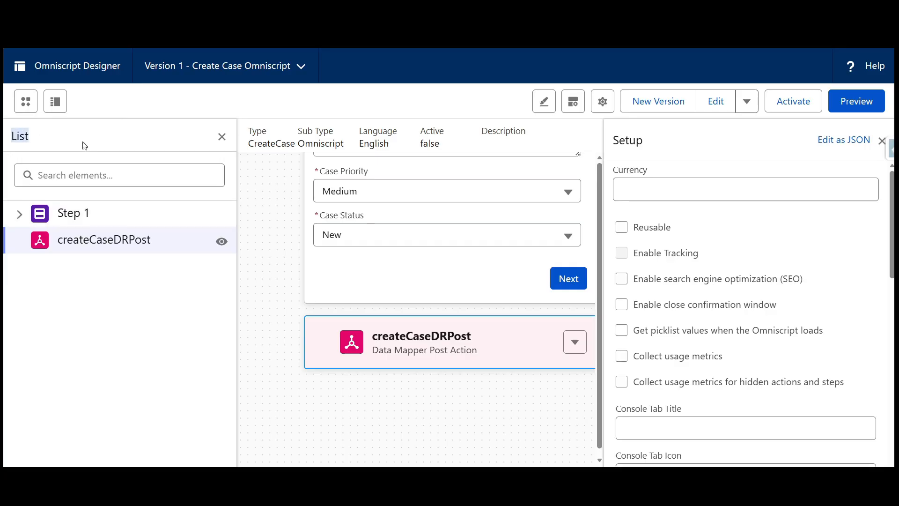
pyautogui.scroll(4, 290, 292)
pyautogui.scroll(-1, 294, 286)
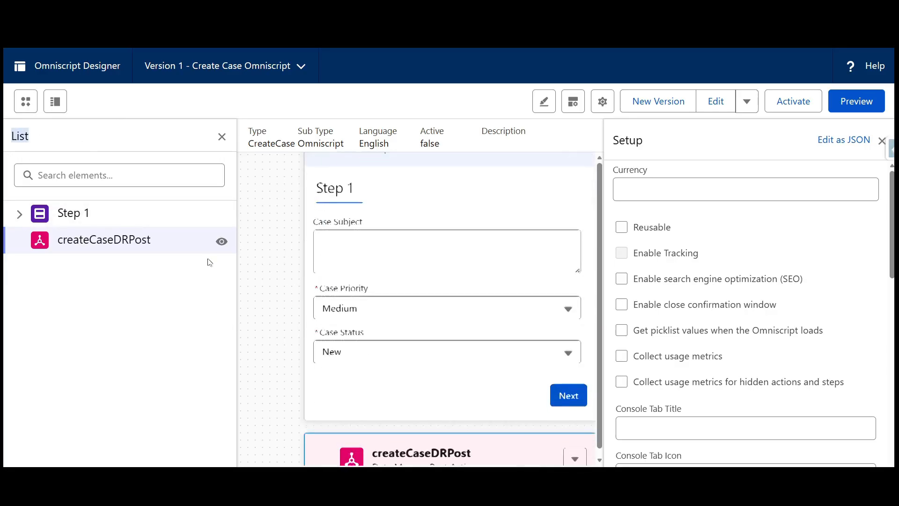
pyautogui.click(19, 214)
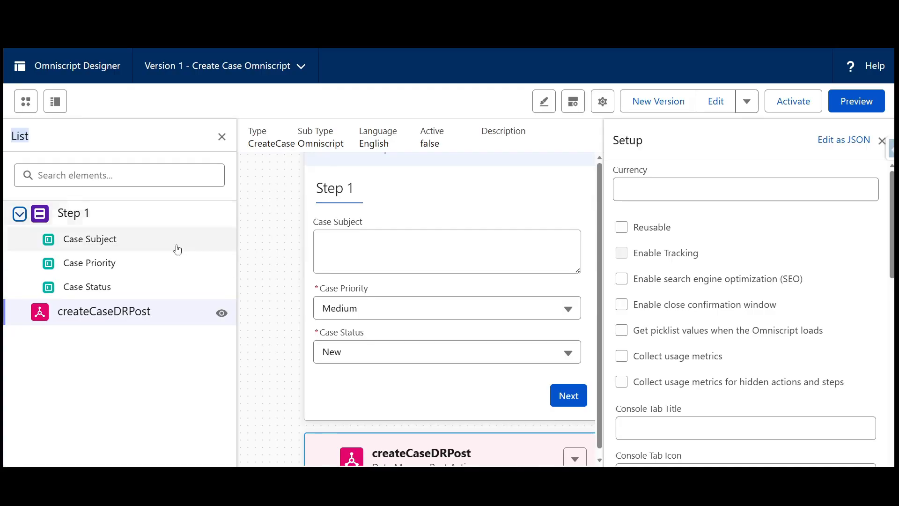
pyautogui.click(881, 141)
pyautogui.scroll(2, 310, 319)
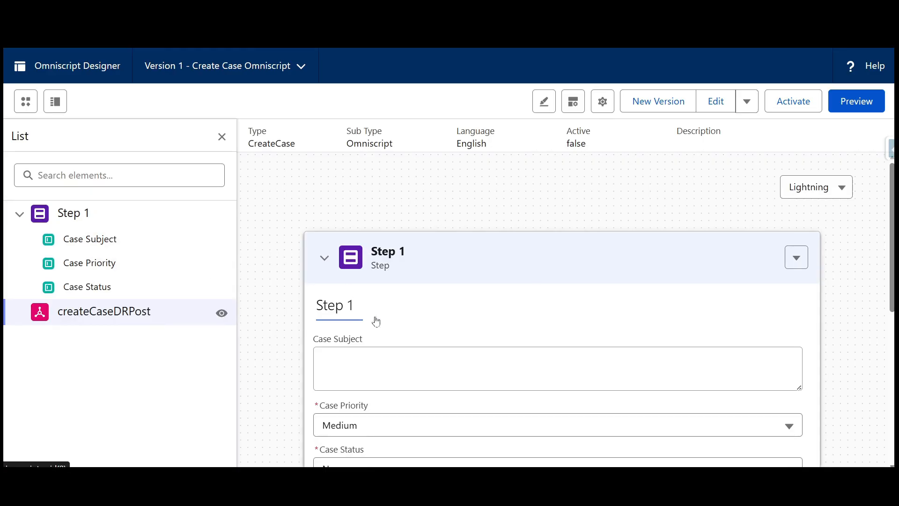
pyautogui.scroll(-3, 377, 316)
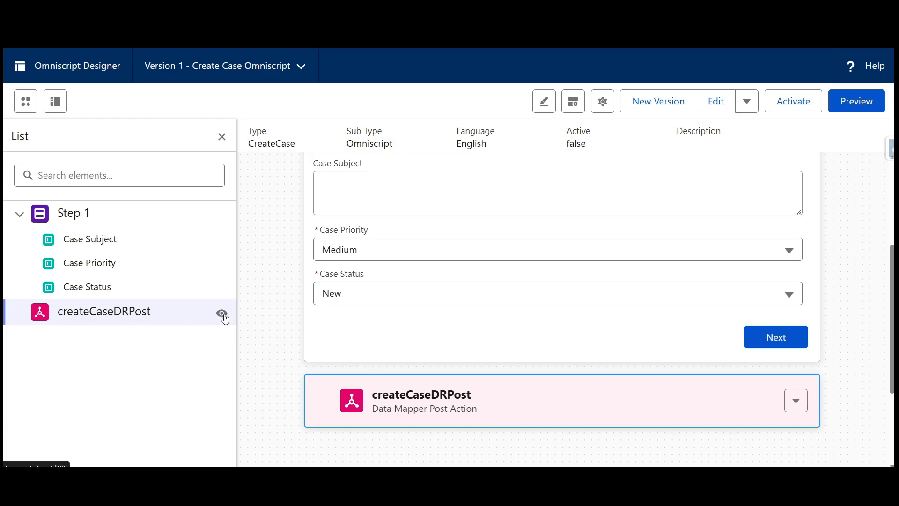
# Step: Deactivate the createCaseDRPost action and Step 1 of the Omniscript
pyautogui.click(222, 314)
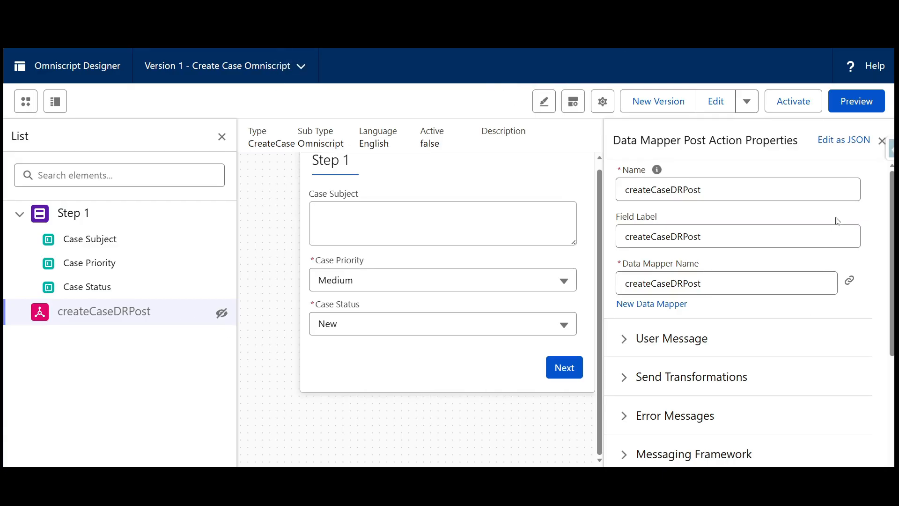
pyautogui.click(18, 215)
pyautogui.click(235, 214)
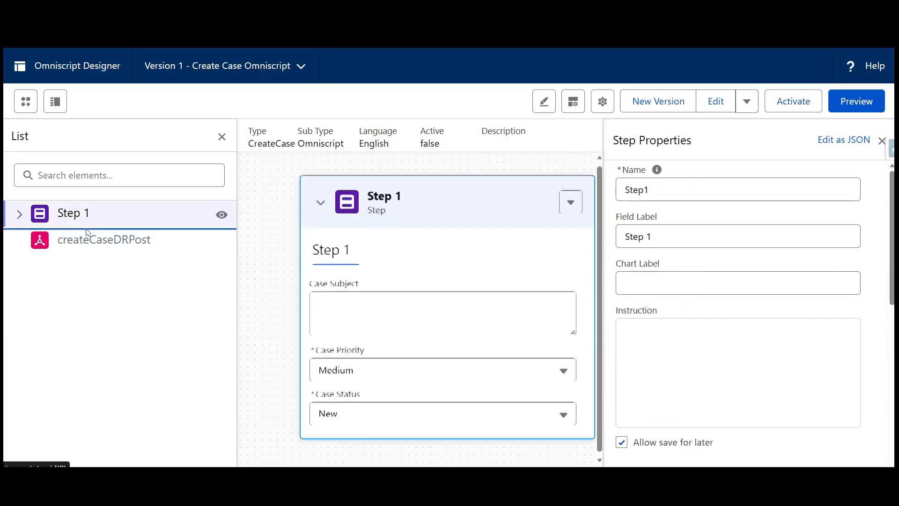
pyautogui.click(222, 214)
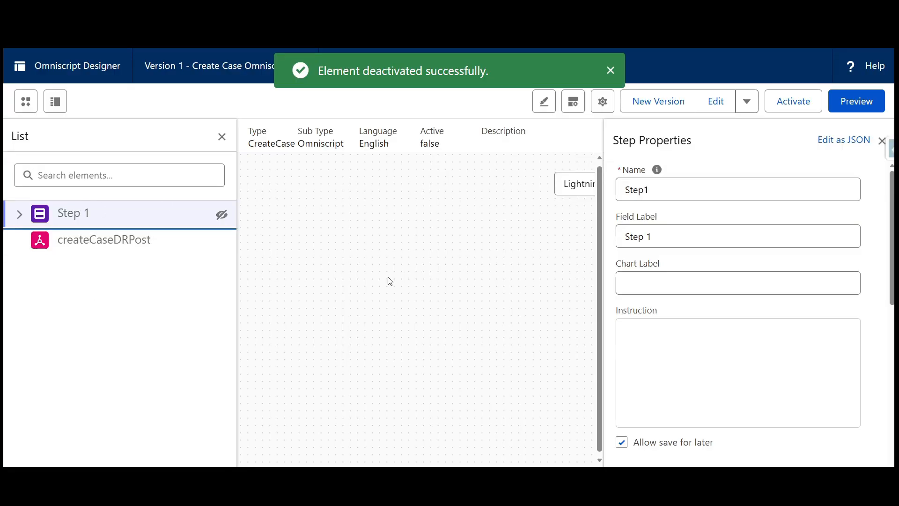
# Step: Reactivate Step 1 and the createCaseDRPost action, and expand Step 1 on the canvas
pyautogui.click(221, 214)
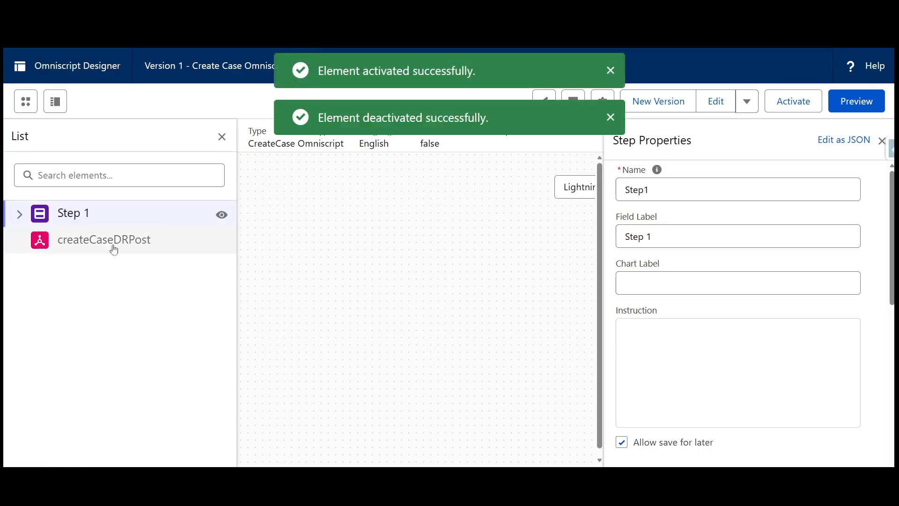
pyautogui.click(135, 247)
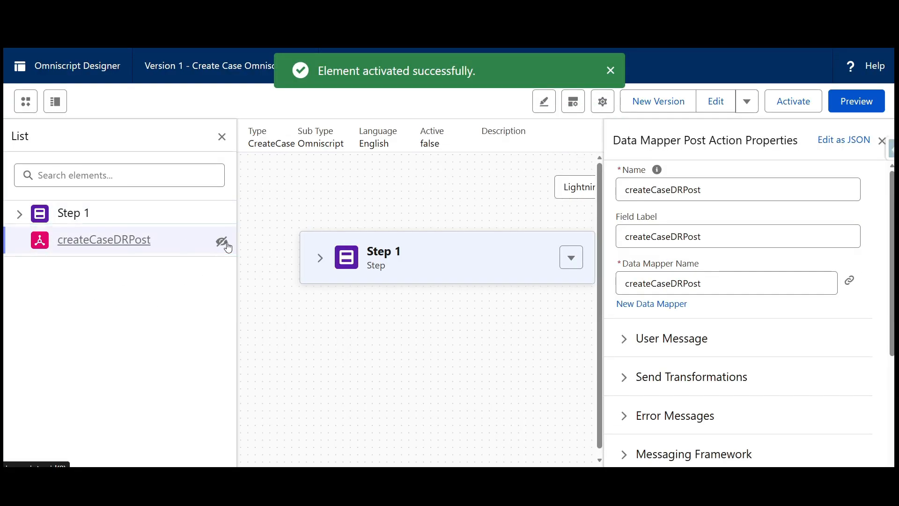
pyautogui.click(224, 243)
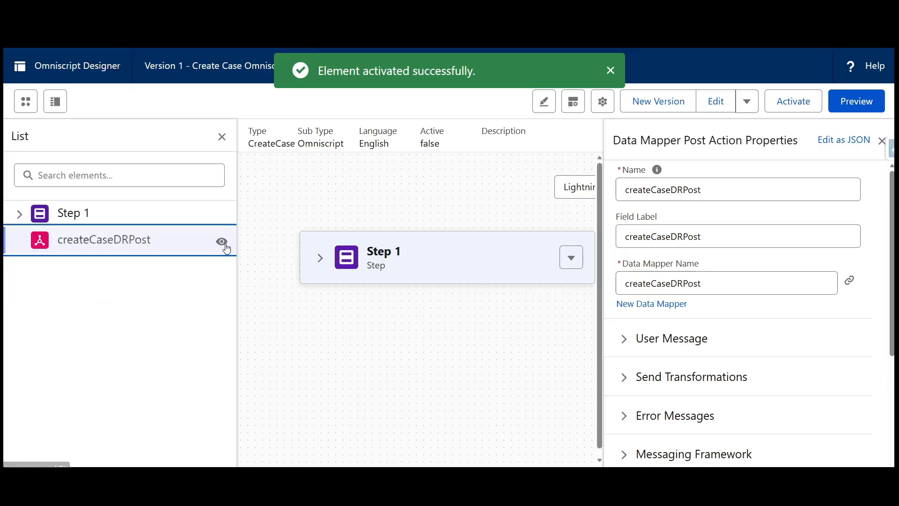
pyautogui.click(321, 258)
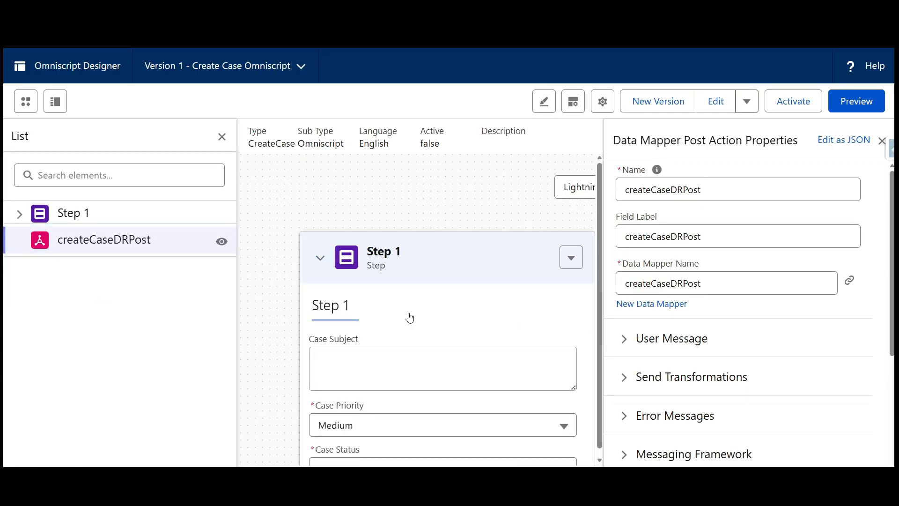
pyautogui.scroll(-3, 400, 314)
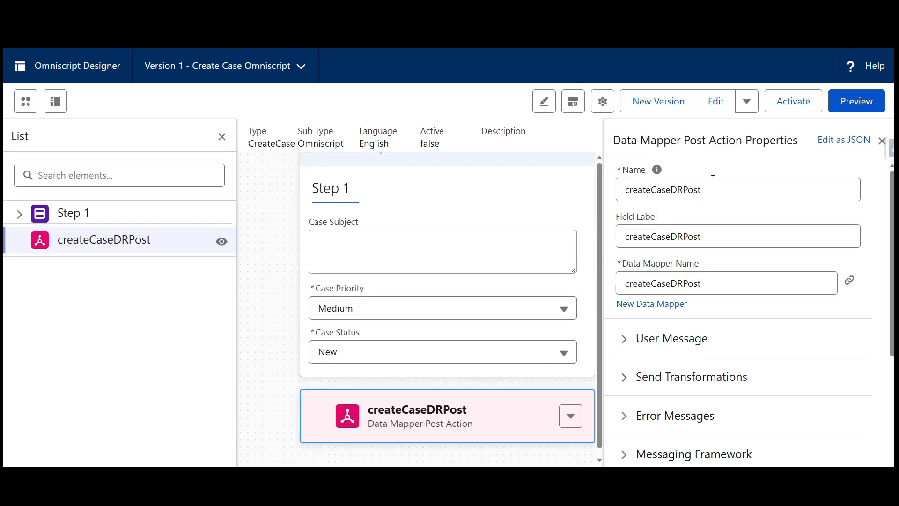
pyautogui.click(880, 143)
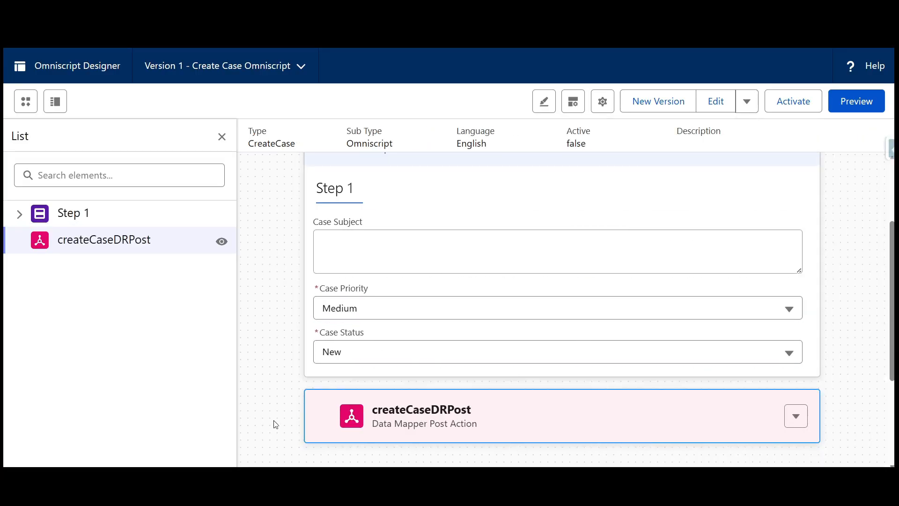
# Step: Examine the Omniscript canvas and browse the available elements, from the Data Mapper Actions down to the Input elements
pyautogui.scroll(3, 287, 341)
pyautogui.scroll(-5, 287, 341)
pyautogui.scroll(4, 287, 339)
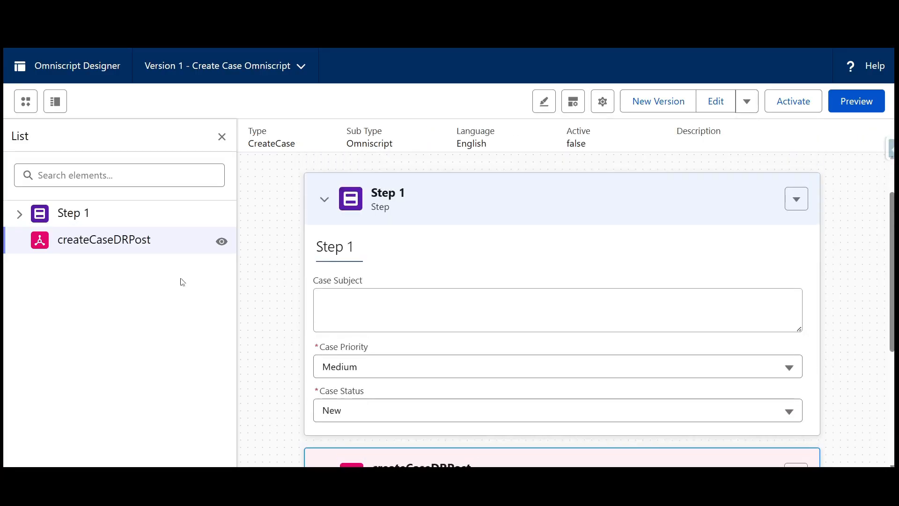
pyautogui.click(26, 101)
pyautogui.scroll(-10, 57, 352)
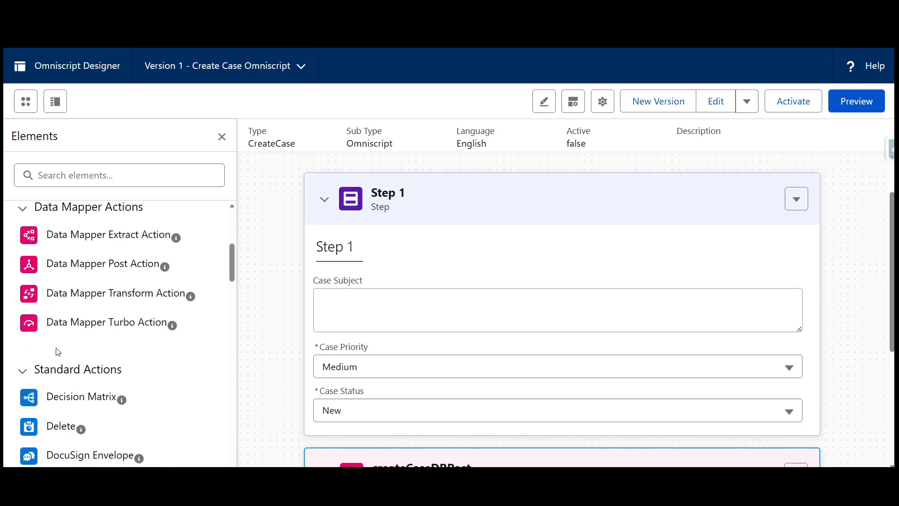
pyautogui.scroll(-15, 57, 352)
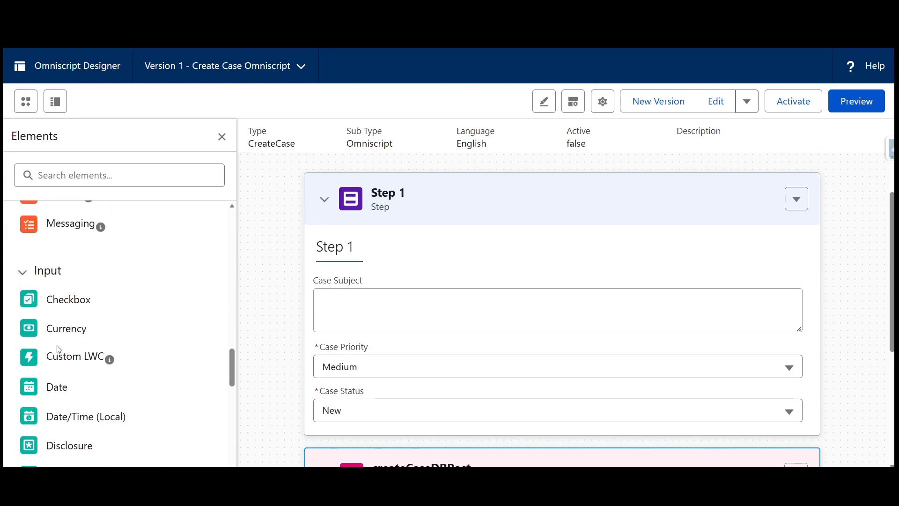
pyautogui.scroll(20, 58, 349)
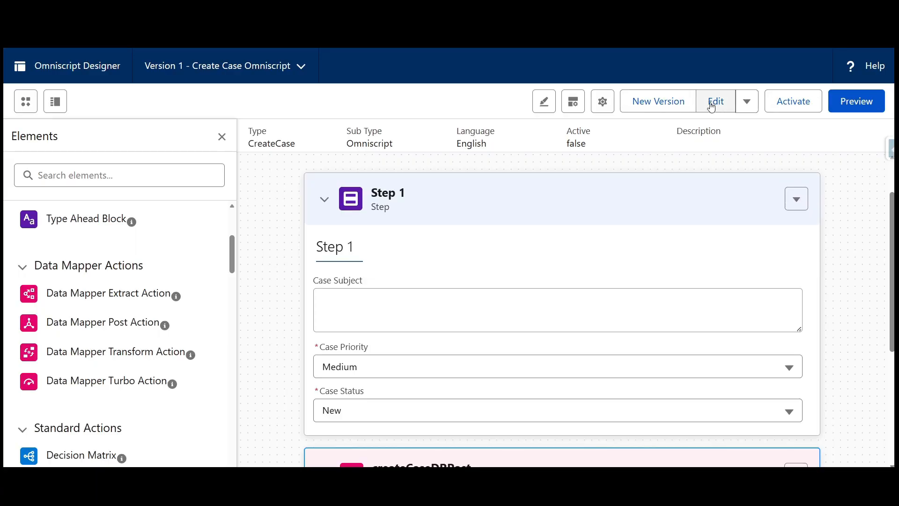
pyautogui.click(746, 102)
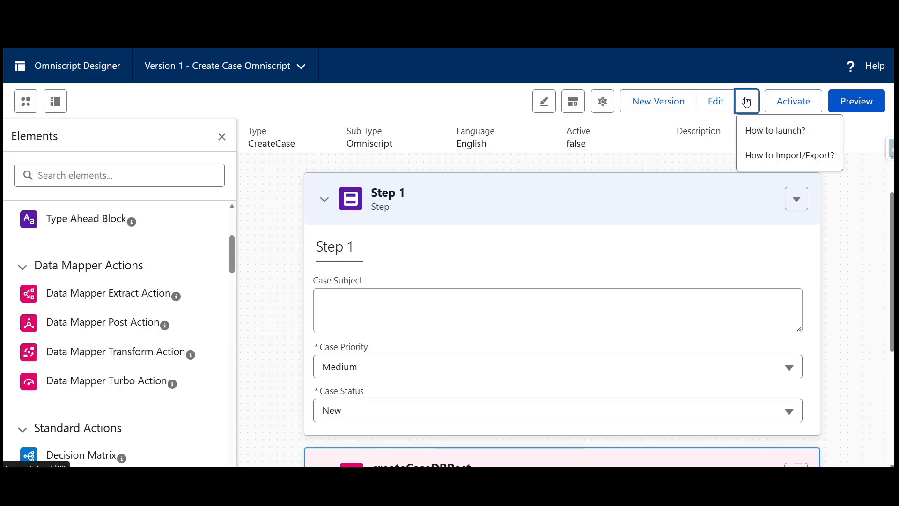
pyautogui.click(746, 102)
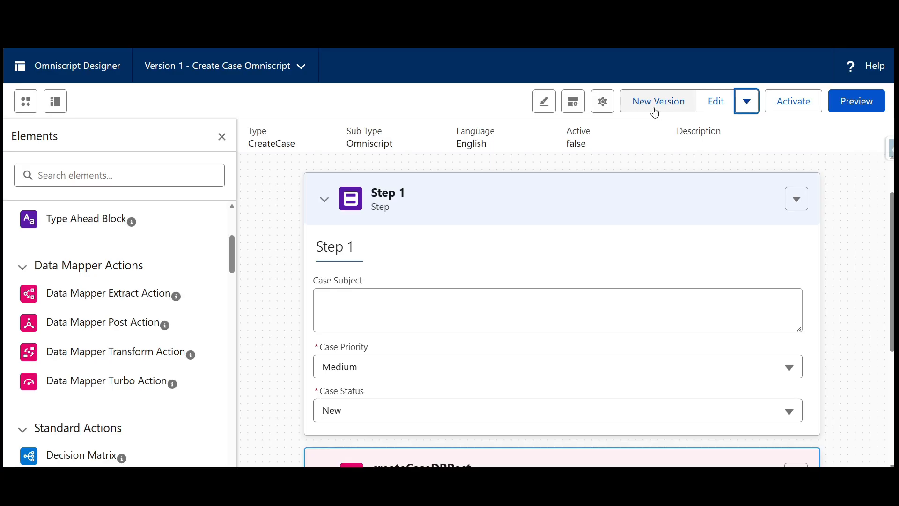
pyautogui.click(599, 106)
pyautogui.click(599, 111)
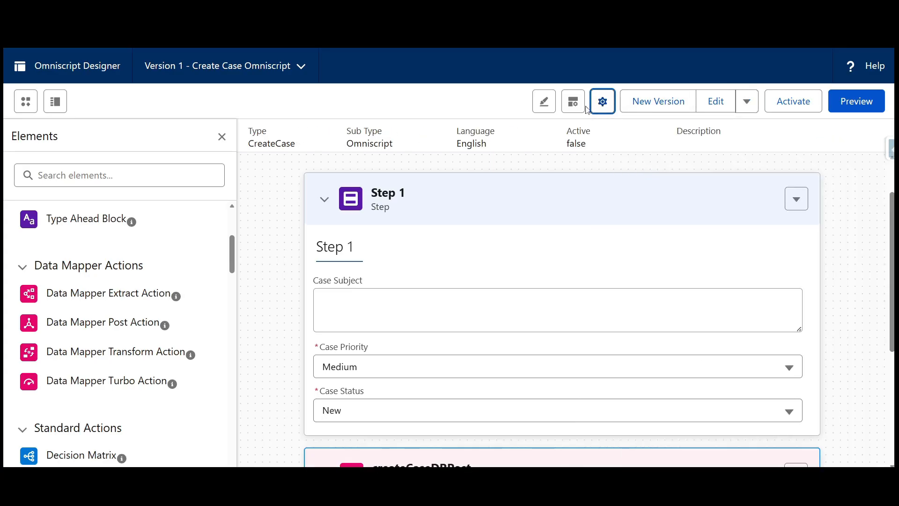
pyautogui.click(579, 107)
pyautogui.click(581, 107)
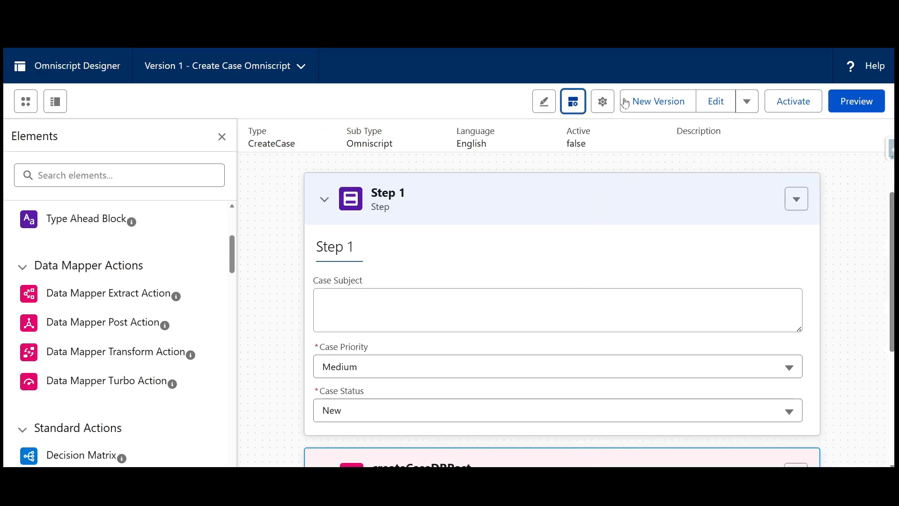
# Step: Read the export and import instructions for the Omniscript, including the full Salesforce CLI export command, and close them
pyautogui.click(746, 102)
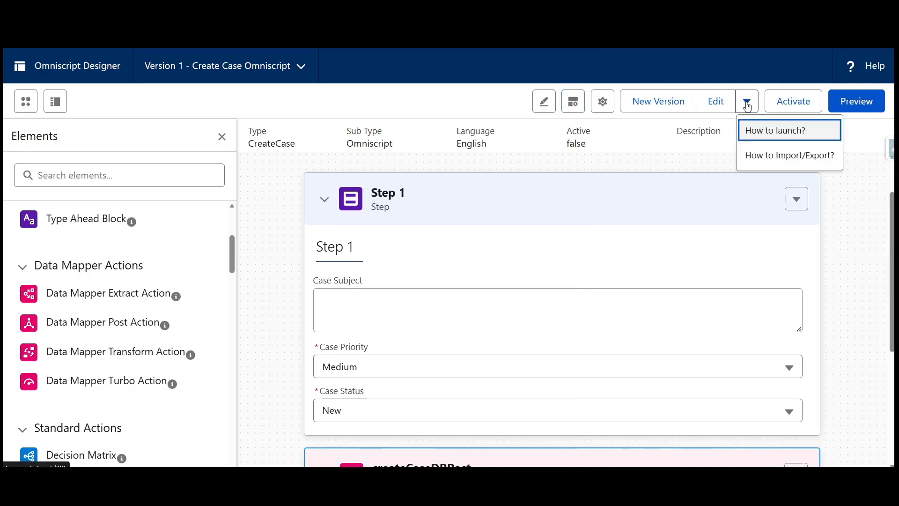
pyautogui.click(757, 160)
pyautogui.scroll(-5, 545, 275)
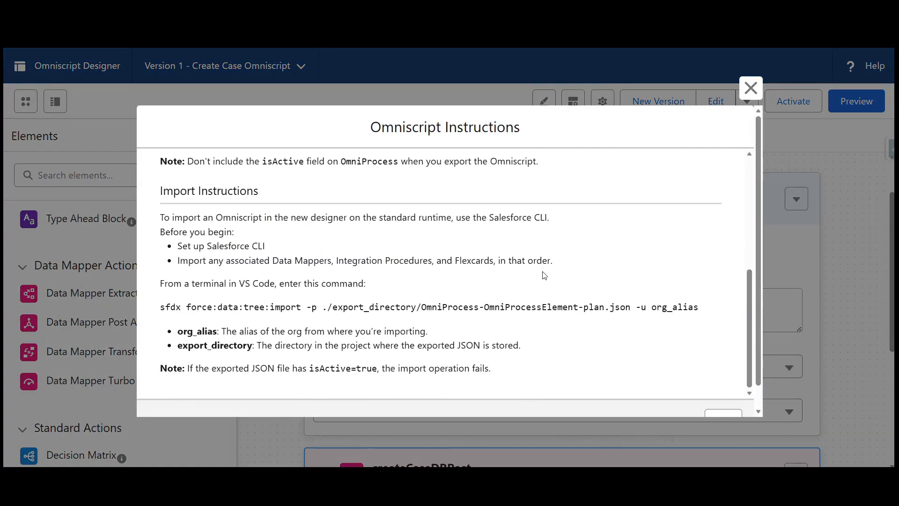
pyautogui.scroll(5, 545, 275)
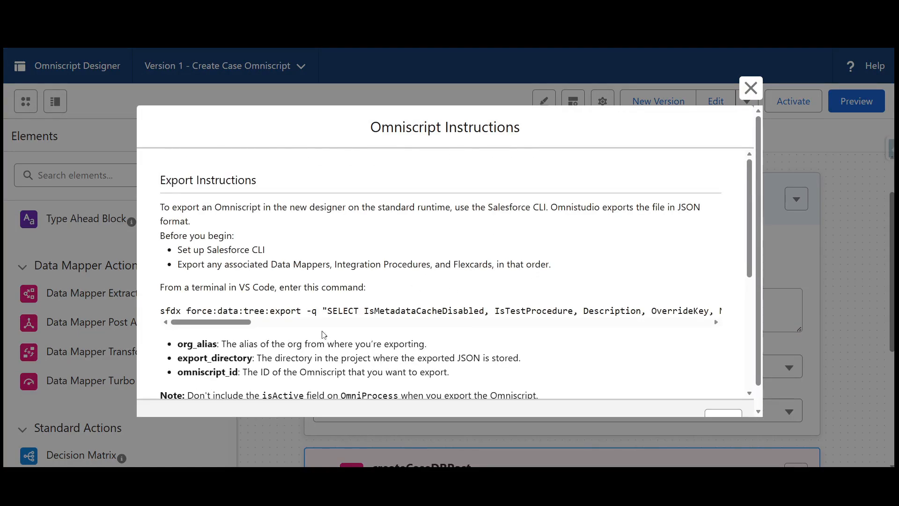
pyautogui.moveTo(261, 320); pyautogui.dragTo(645, 254)
pyautogui.click(750, 88)
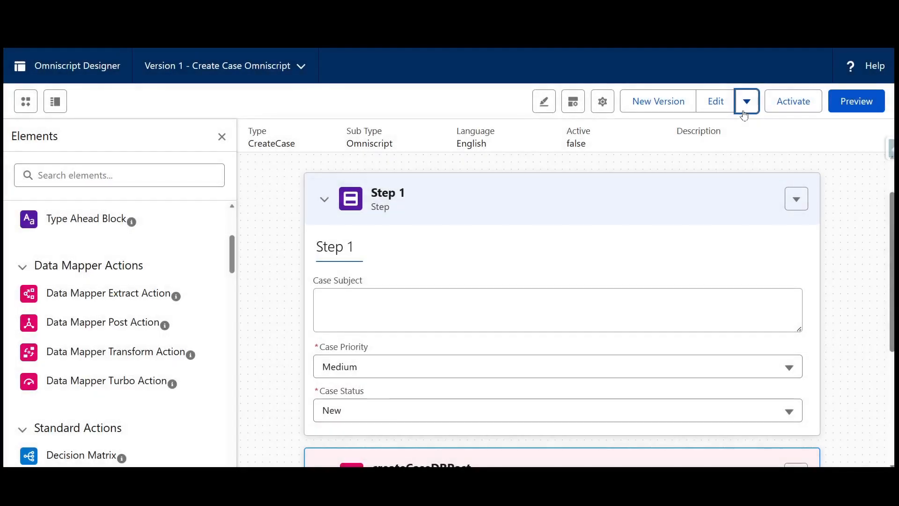
pyautogui.click(746, 104)
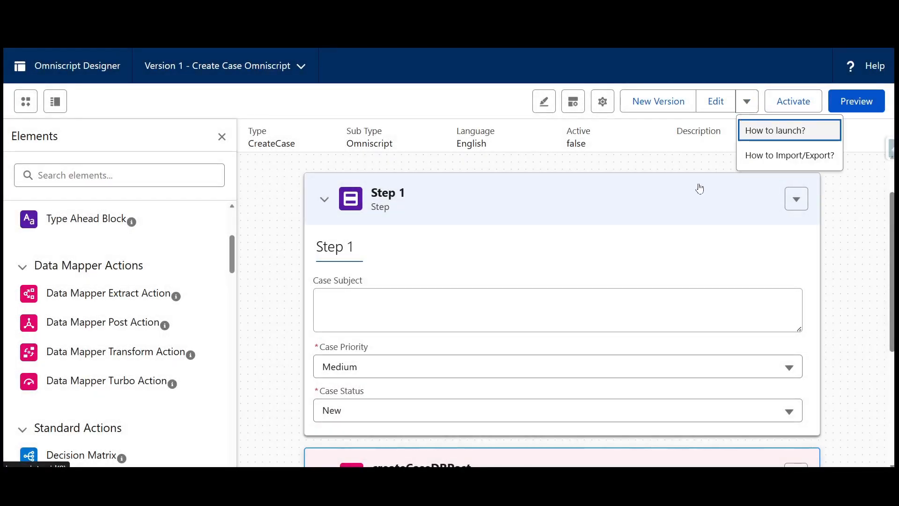
pyautogui.click(470, 110)
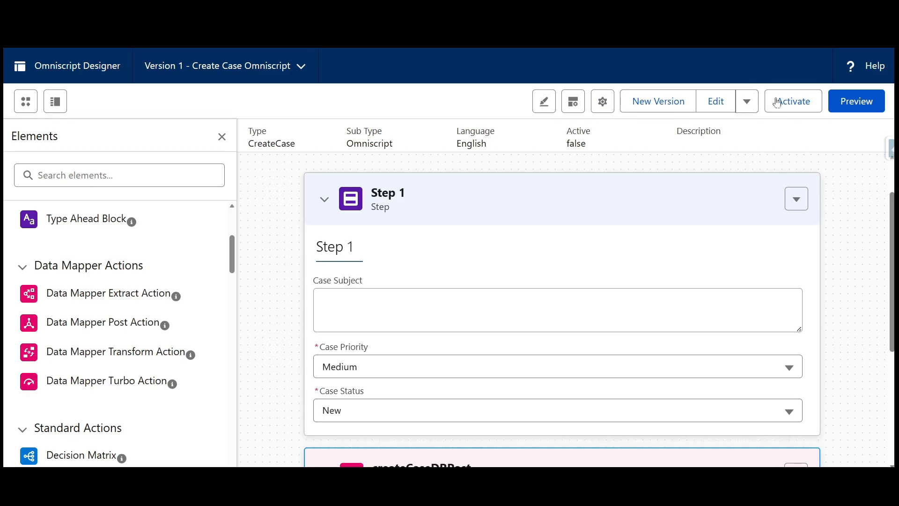
# Step: Preview the Omniscript and submit Step 1 with the case subject "Test case subbbject", priority Medium and status New
pyautogui.click(221, 139)
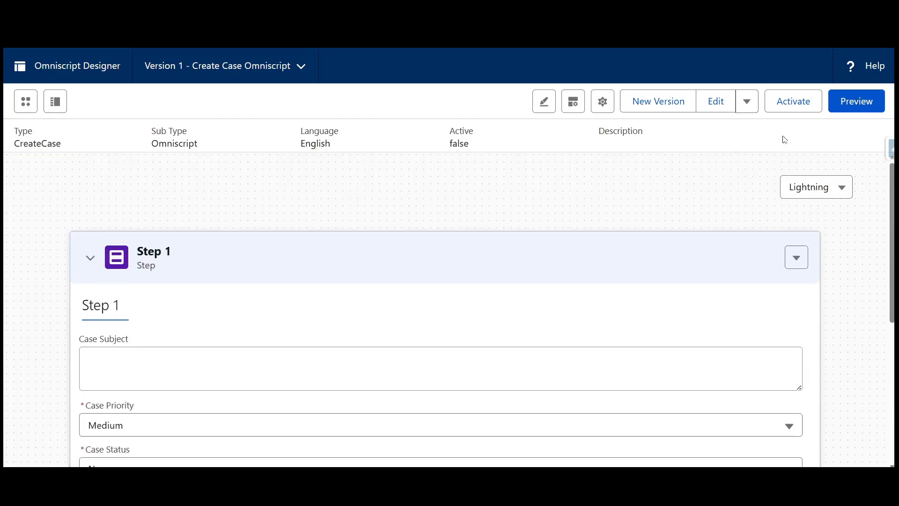
pyautogui.click(848, 108)
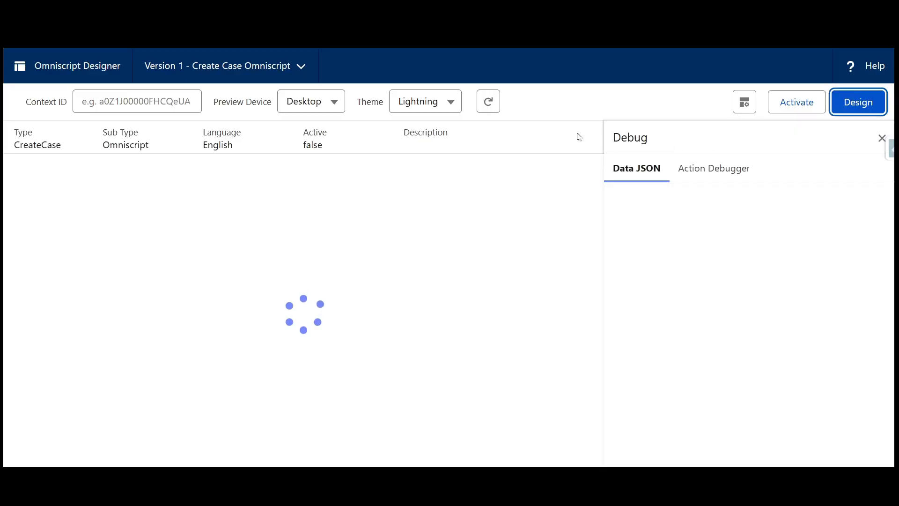
pyautogui.click(745, 102)
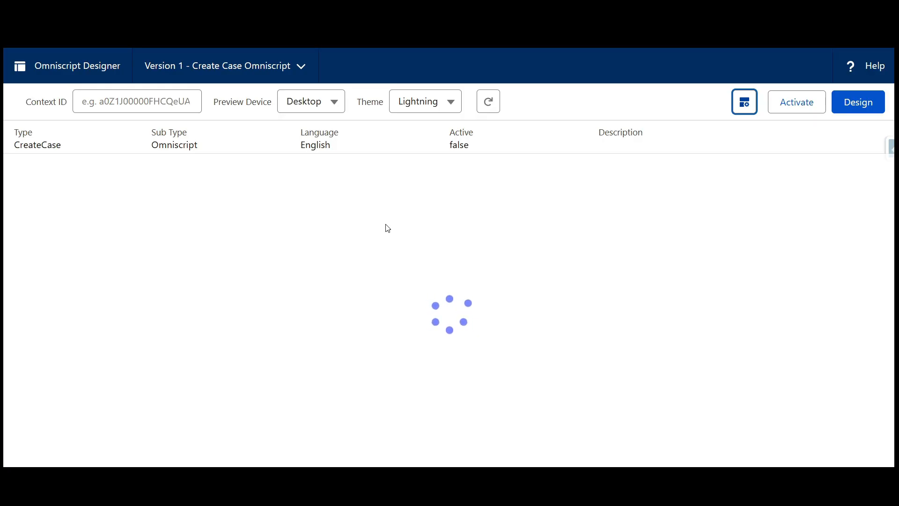
pyautogui.click(240, 249)
pyautogui.write('Test case subbbject')
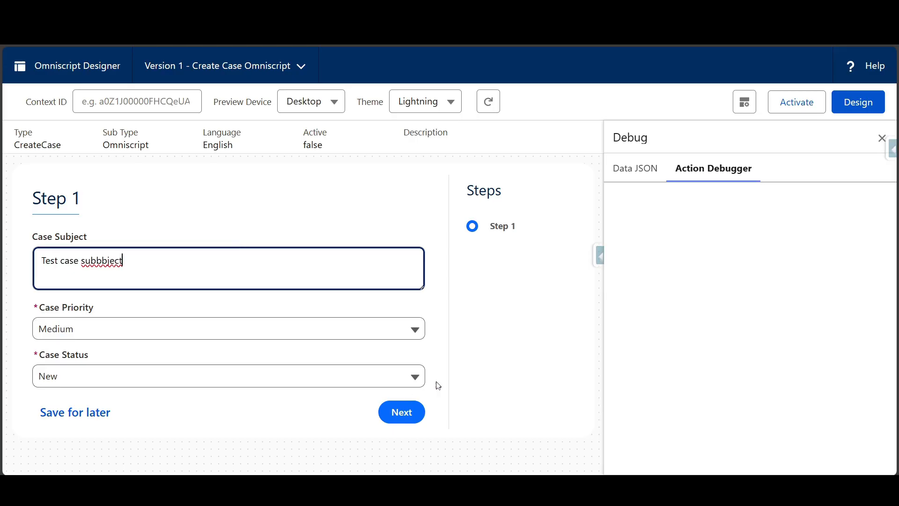
pyautogui.click(408, 404)
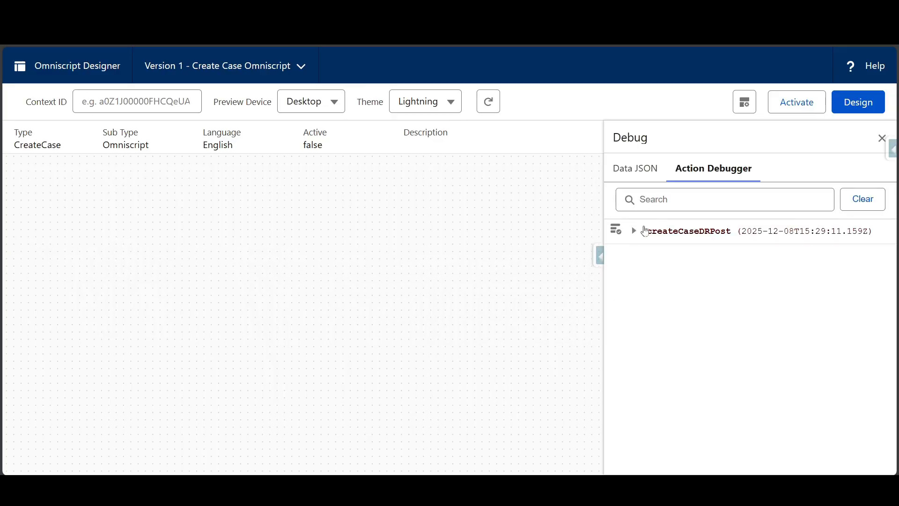
# Step: Examine the createCaseDRPost response in the Action Debugger and copy the ID of the created Case
pyautogui.click(640, 238)
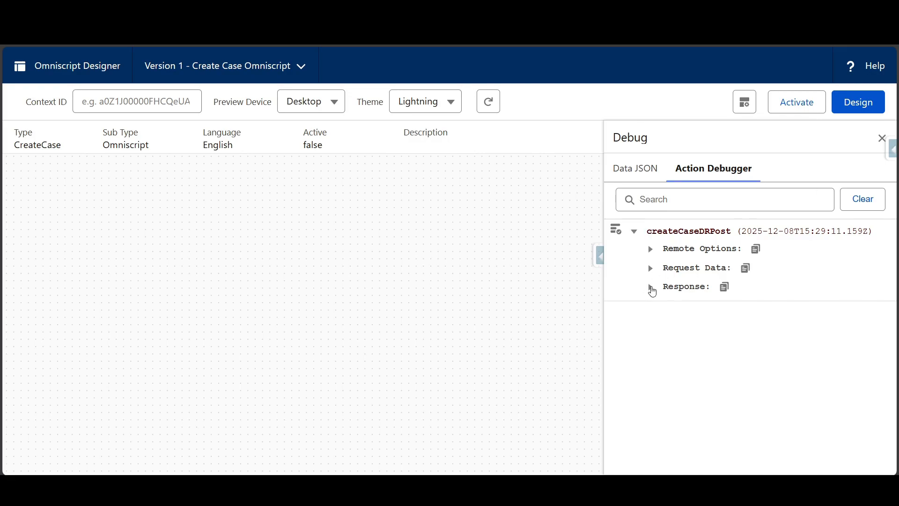
pyautogui.click(650, 286)
pyautogui.scroll(-3, 743, 342)
pyautogui.scroll(5, 743, 341)
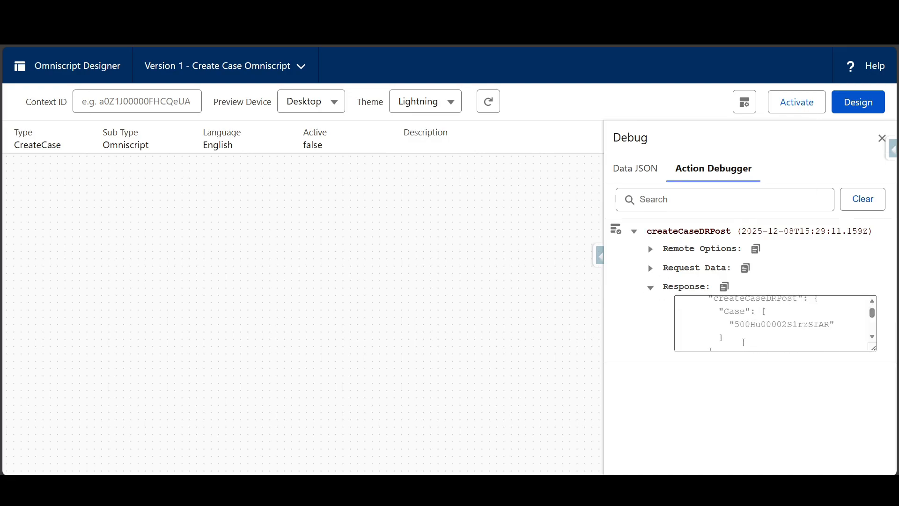
pyautogui.scroll(-3, 749, 332)
pyautogui.doubleClick(763, 324)
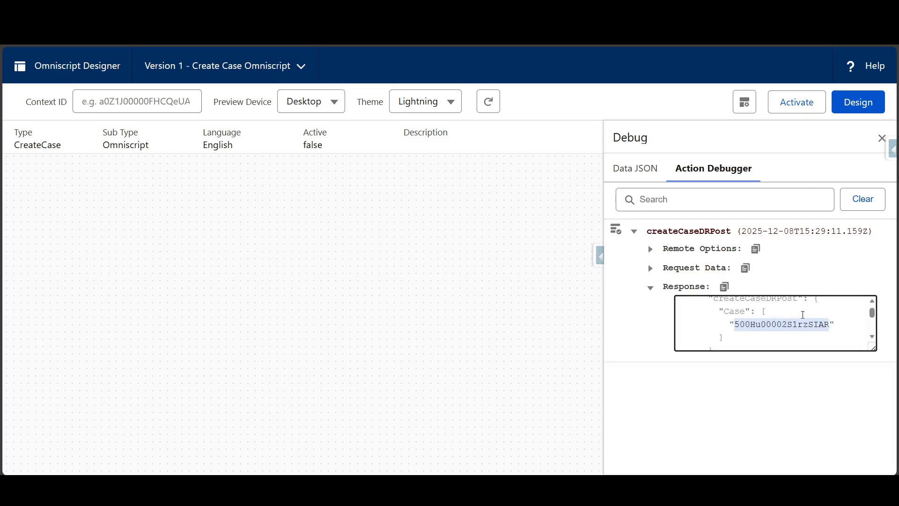
pyautogui.scroll(-5, 827, 332)
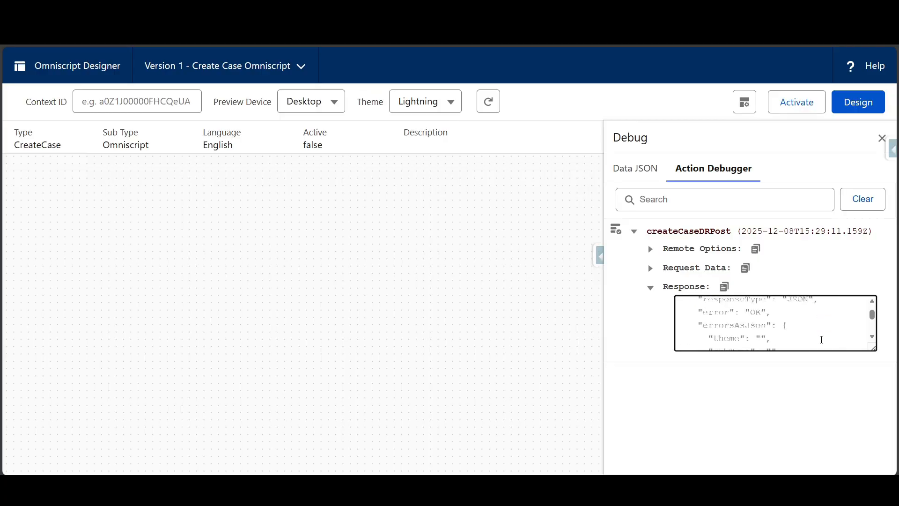
pyautogui.scroll(2, 821, 340)
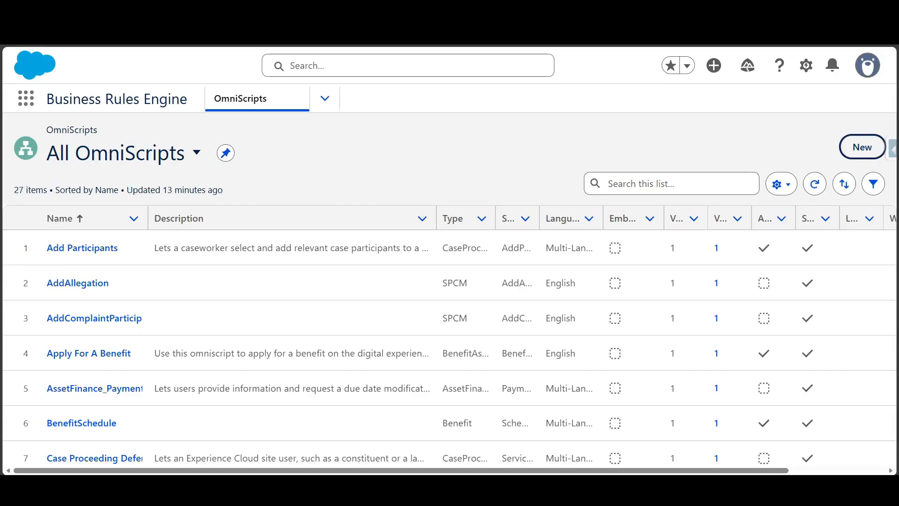
# Step: Open the created Case record in the org by its copied ID and check its subject, status and priority
pyautogui.click(432, 45)
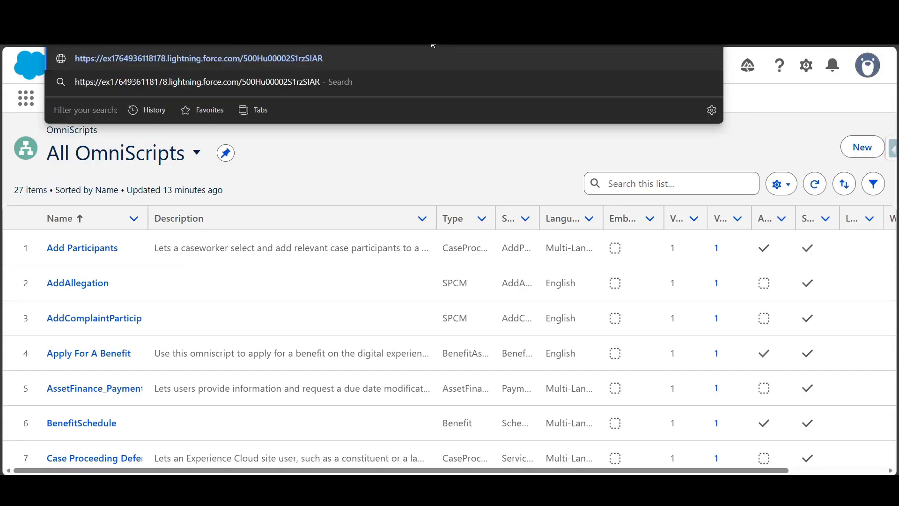
pyautogui.press('Return')
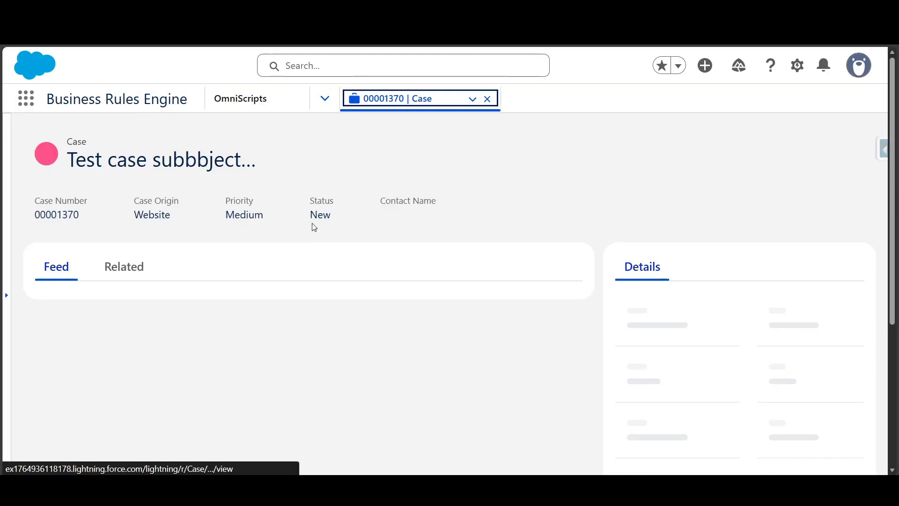
pyautogui.scroll(-5, 665, 310)
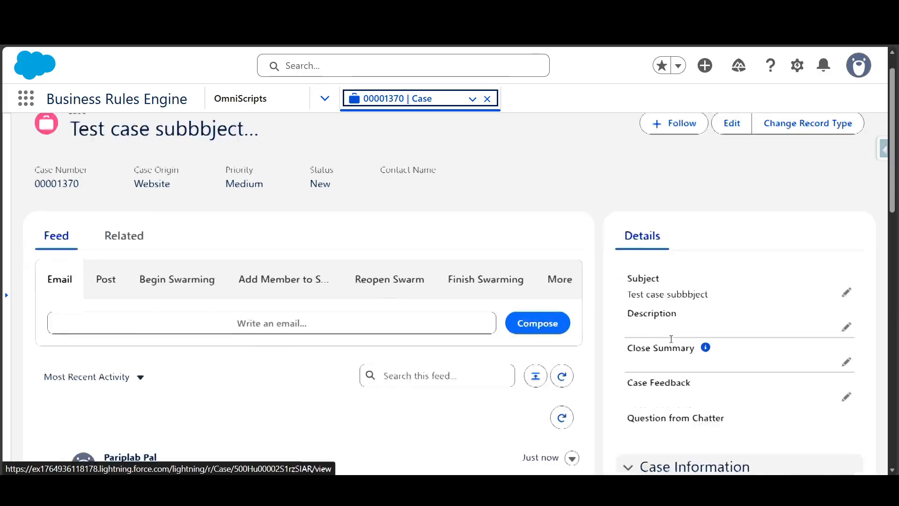
pyautogui.scroll(2, 665, 310)
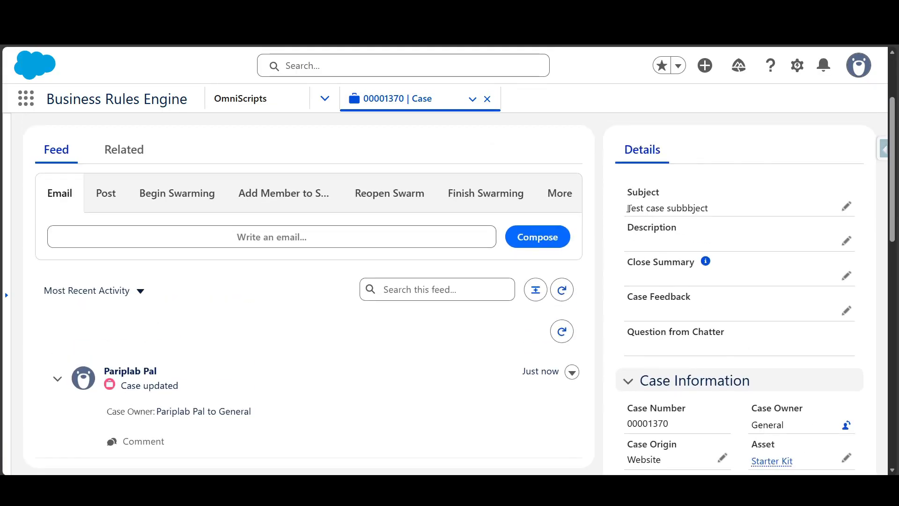
pyautogui.moveTo(629, 208); pyautogui.dragTo(728, 218)
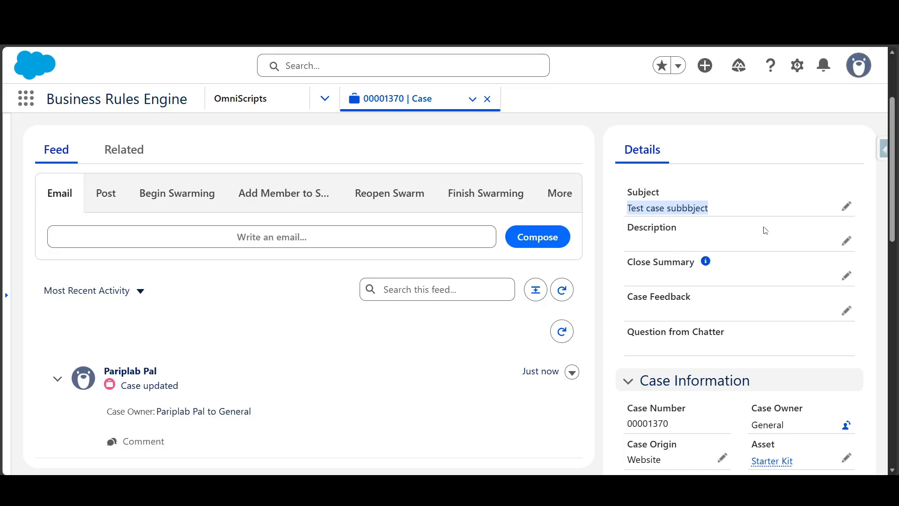
pyautogui.scroll(-4, 742, 292)
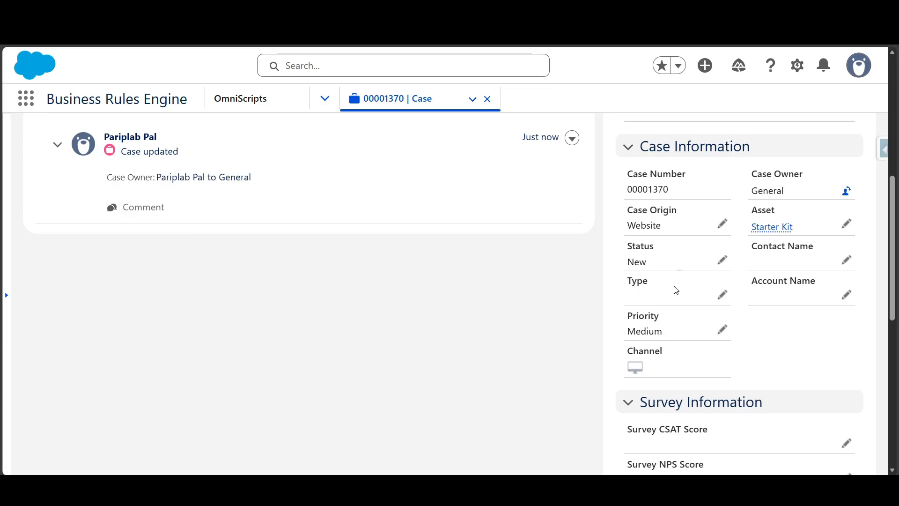
pyautogui.scroll(-2, 675, 290)
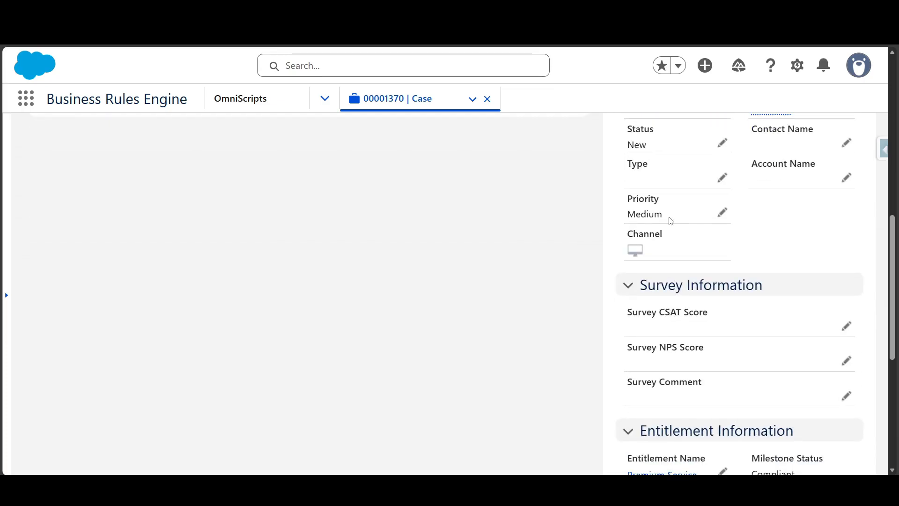
pyautogui.scroll(-4, 660, 349)
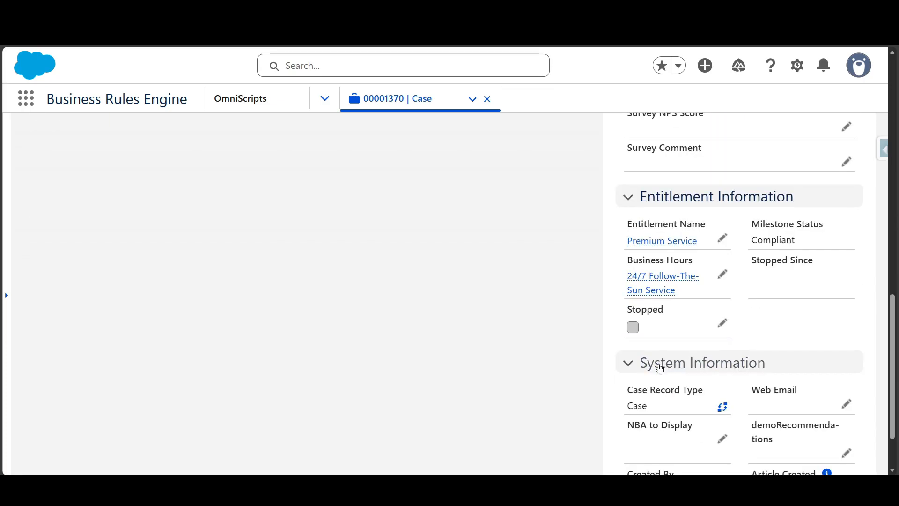
pyautogui.scroll(-2, 657, 367)
# Step: Return to the Omniscript Designer, switch from the preview to the design view and expand Step 1 on the canvas
pyautogui.hotkey('ctrl', 'Tab')
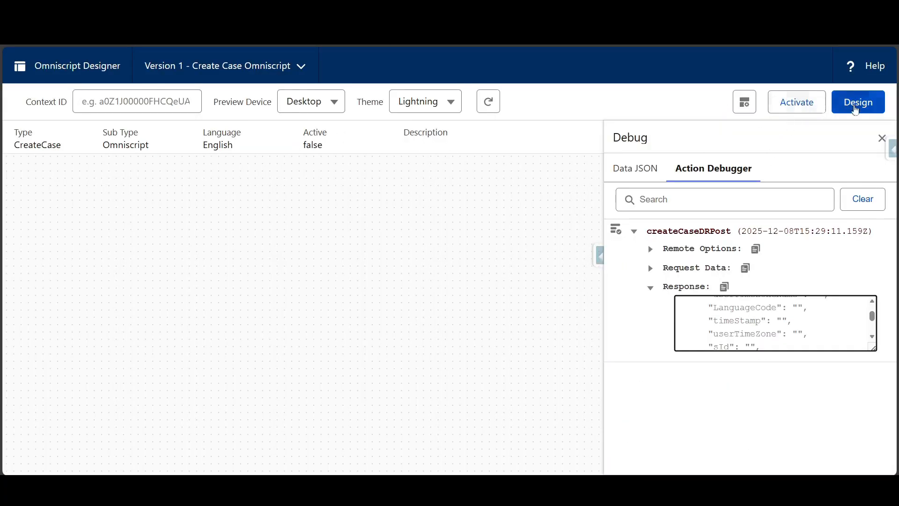
pyautogui.click(857, 109)
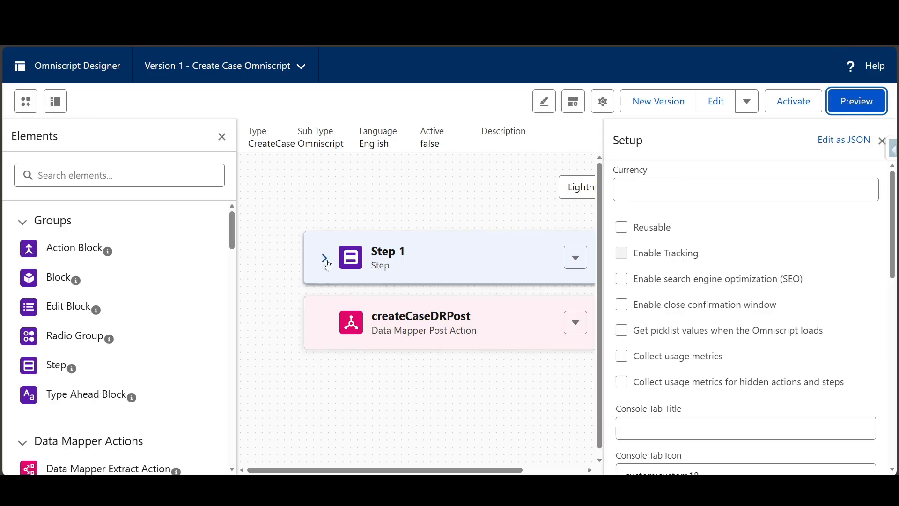
pyautogui.scroll(-3, 179, 318)
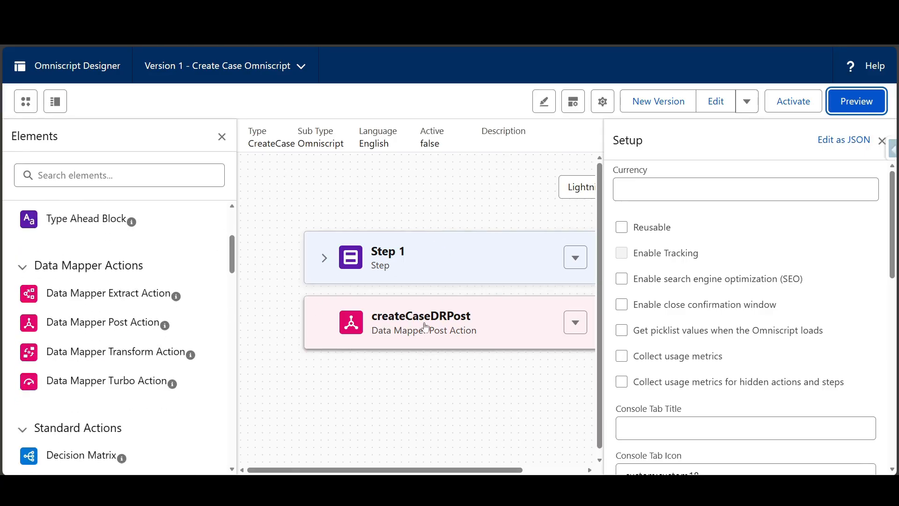
pyautogui.click(323, 257)
pyautogui.scroll(-3, 352, 321)
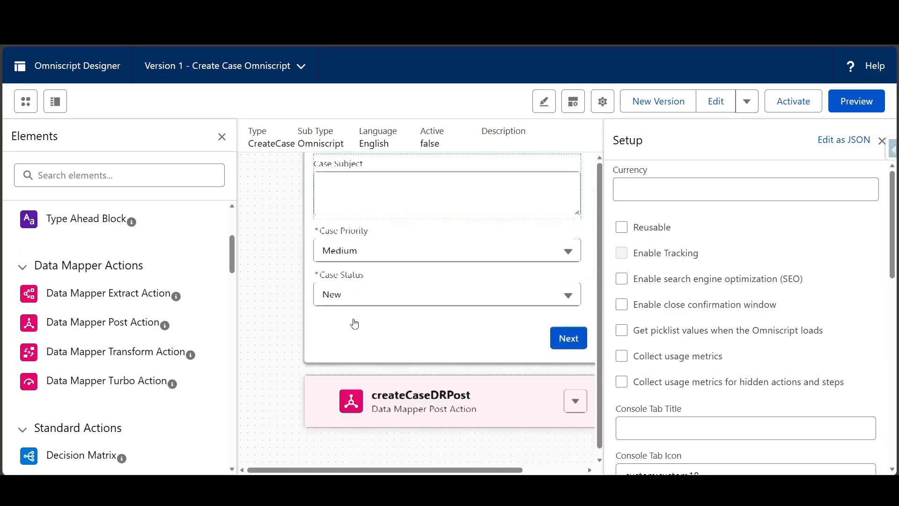
pyautogui.scroll(2, 403, 331)
pyautogui.scroll(1, 404, 331)
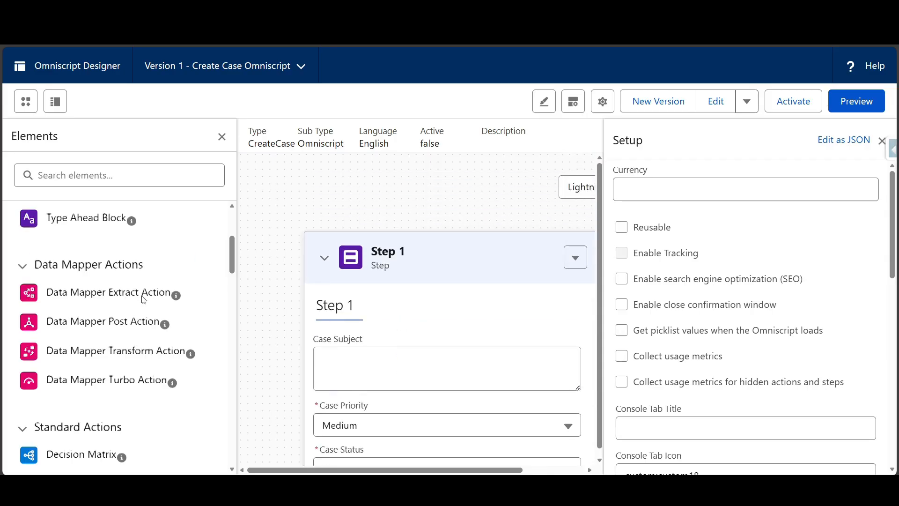
# Step: Browse the available Omniscript elements from the Standard Actions through Display, Functions and Inputs to Einstein, including the PDF action's description
pyautogui.scroll(-4, 148, 317)
pyautogui.scroll(-2, 183, 371)
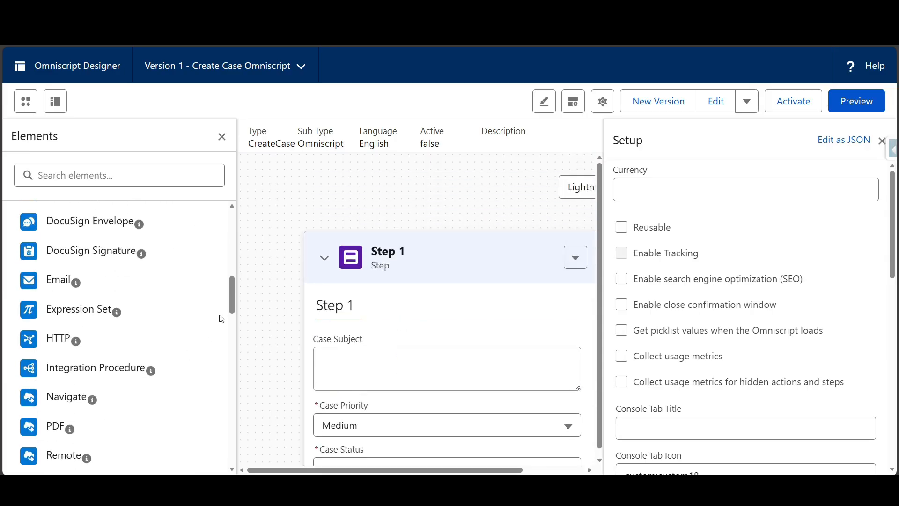
pyautogui.scroll(-3, 230, 307)
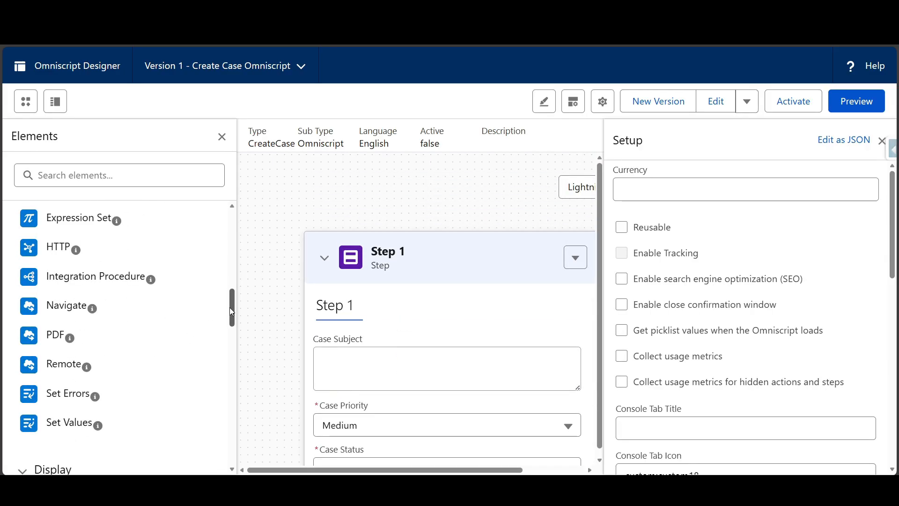
pyautogui.scroll(-3, 229, 308)
pyautogui.scroll(3, 55, 379)
pyautogui.scroll(2, 55, 379)
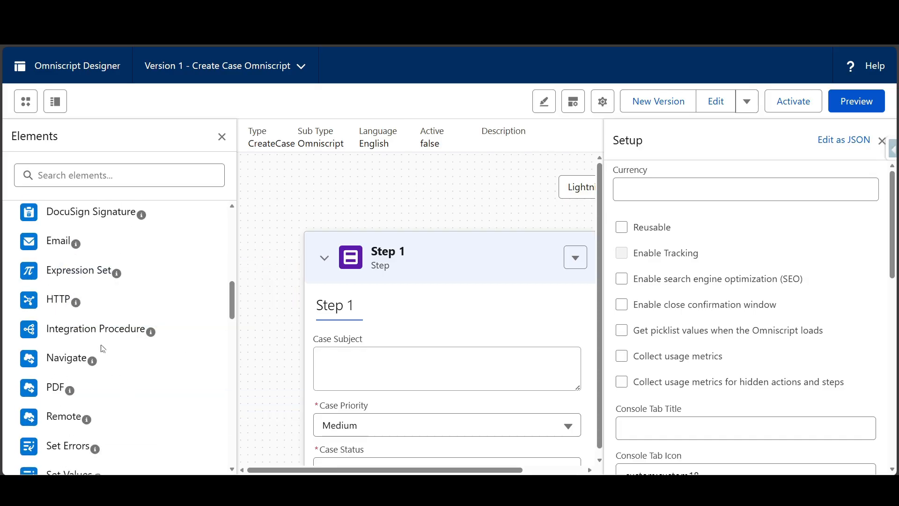
pyautogui.scroll(2, 103, 349)
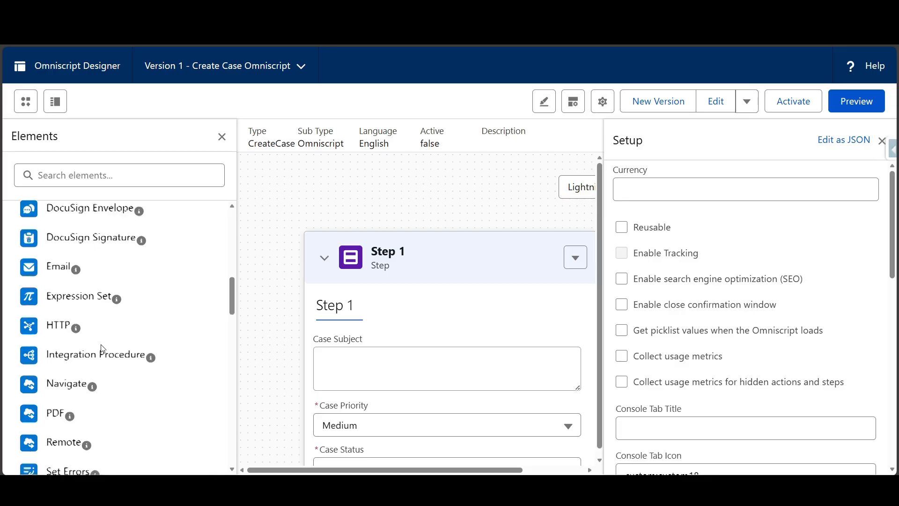
pyautogui.scroll(-5, 103, 349)
pyautogui.scroll(-2, 103, 350)
pyautogui.scroll(4, 100, 351)
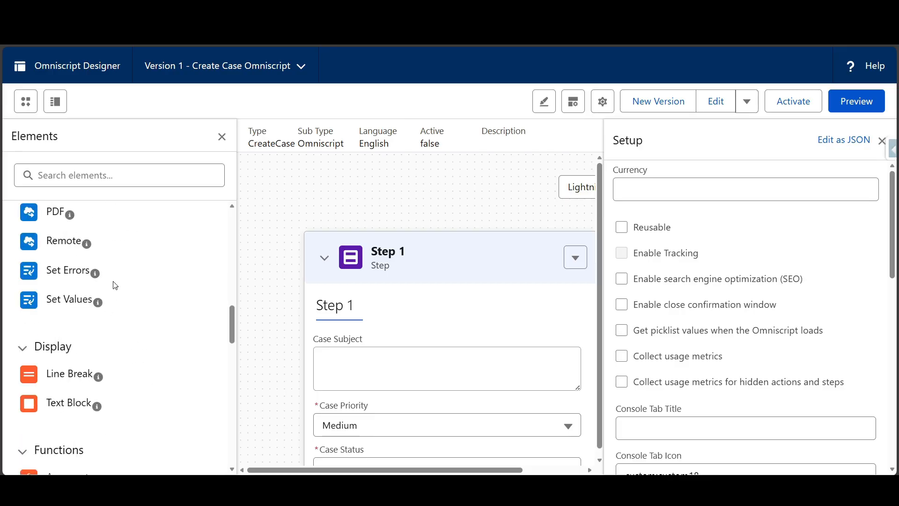
pyautogui.scroll(2, 107, 296)
pyautogui.moveTo(69, 276)
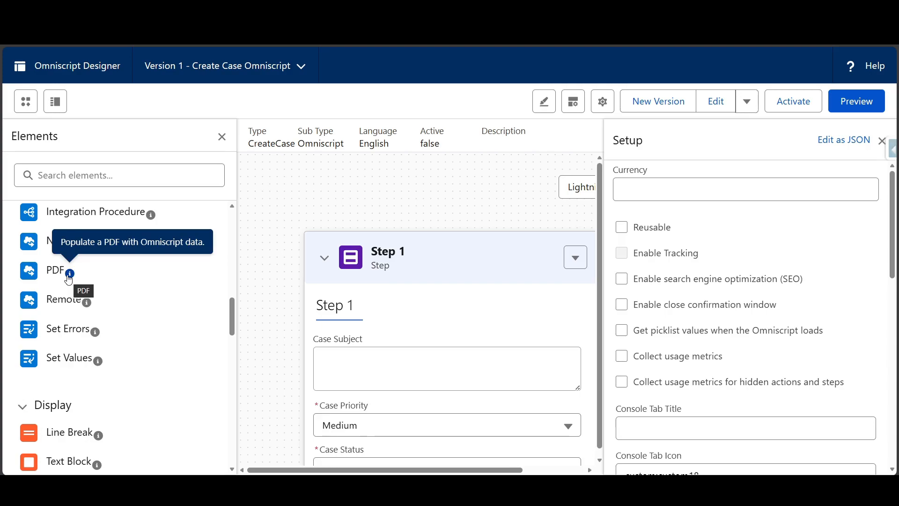
pyautogui.scroll(-10, 69, 280)
pyautogui.scroll(3, 68, 281)
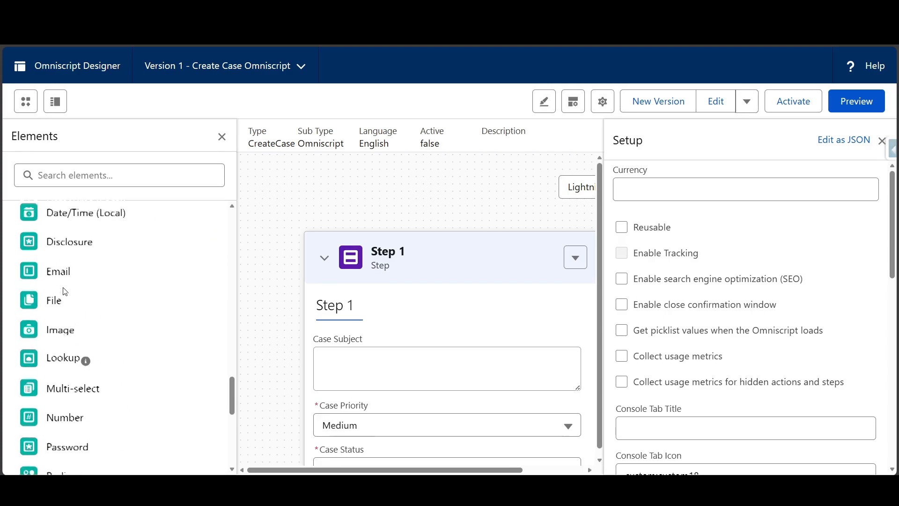
pyautogui.scroll(-8, 114, 391)
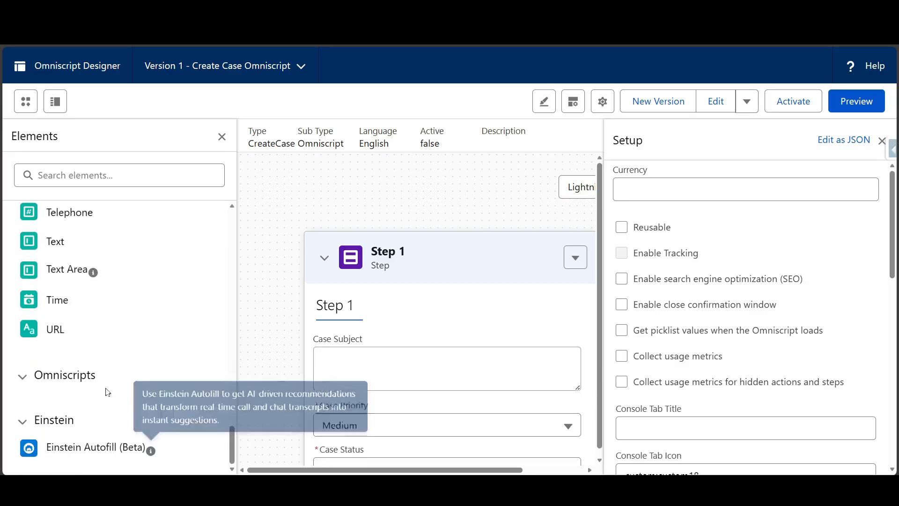
pyautogui.scroll(10, 100, 373)
pyautogui.scroll(10, 100, 373)
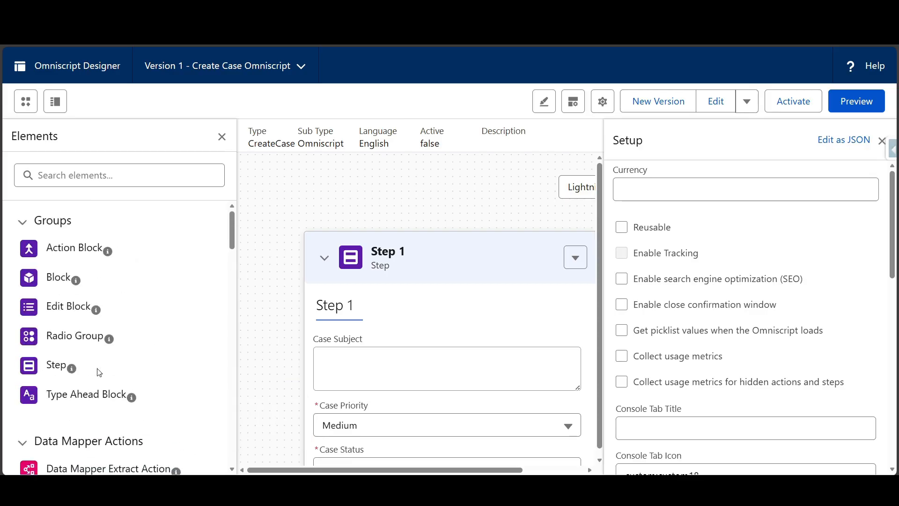